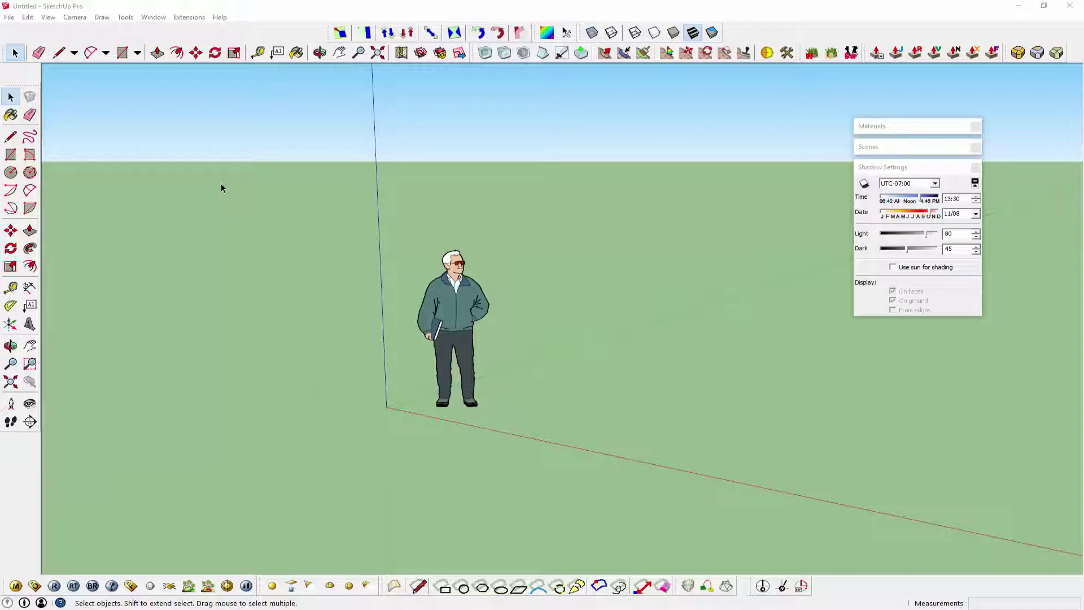
Import the floor-plan JPG and lay it flat on the ground starting at the origin.
left_click(9, 17)
left_click(34, 164)
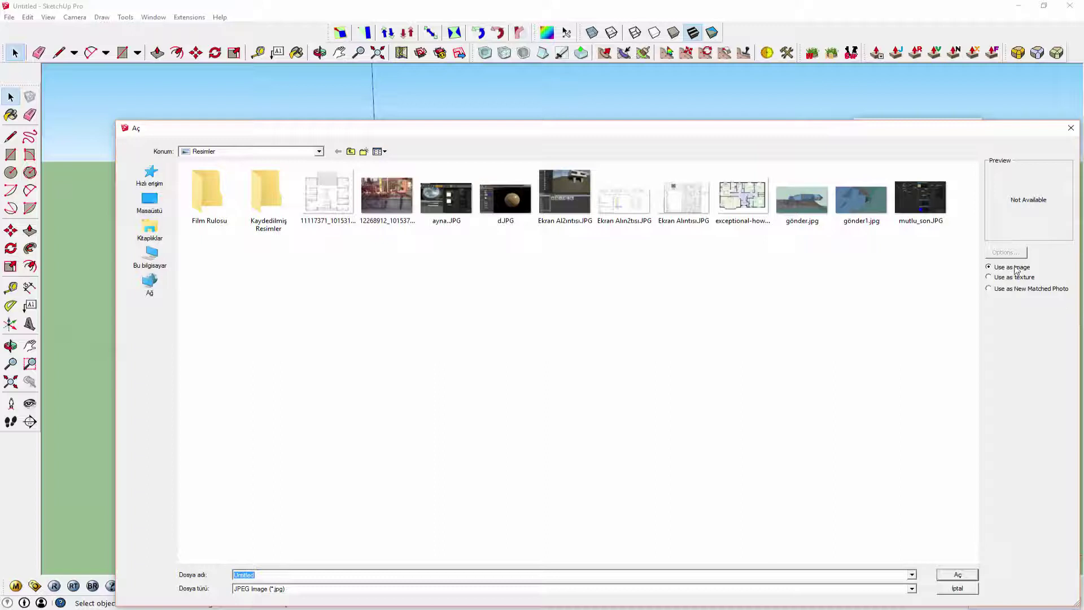
left_click(341, 226)
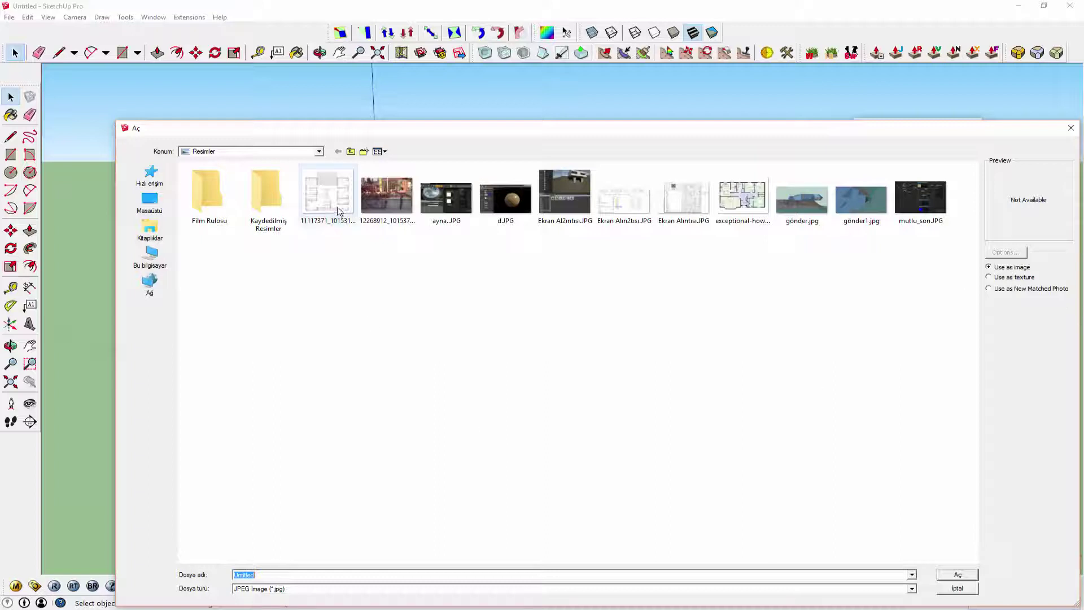
left_click(973, 572)
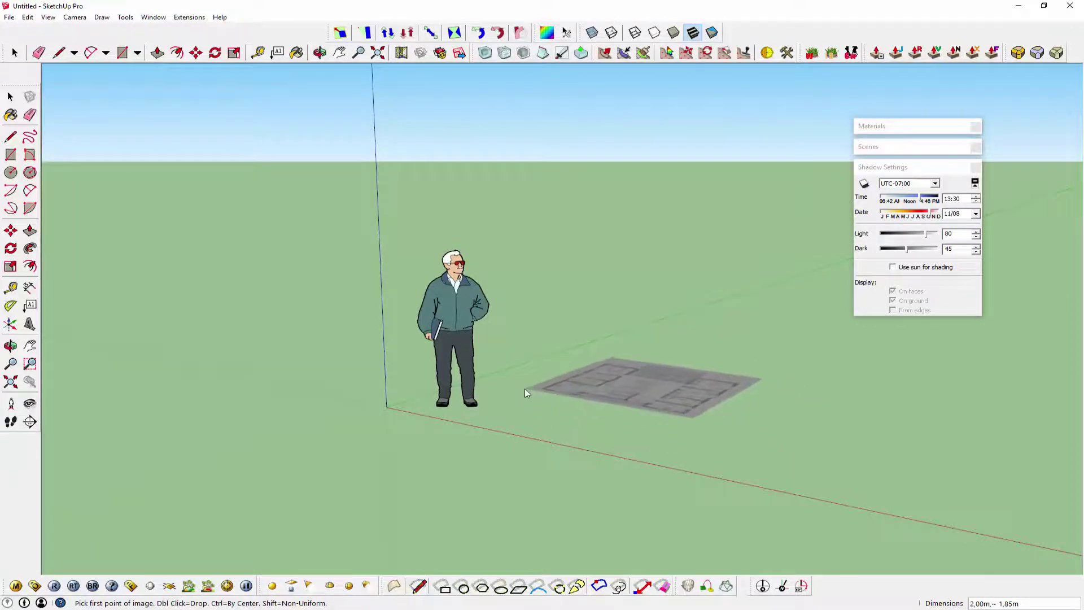
left_click(387, 409)
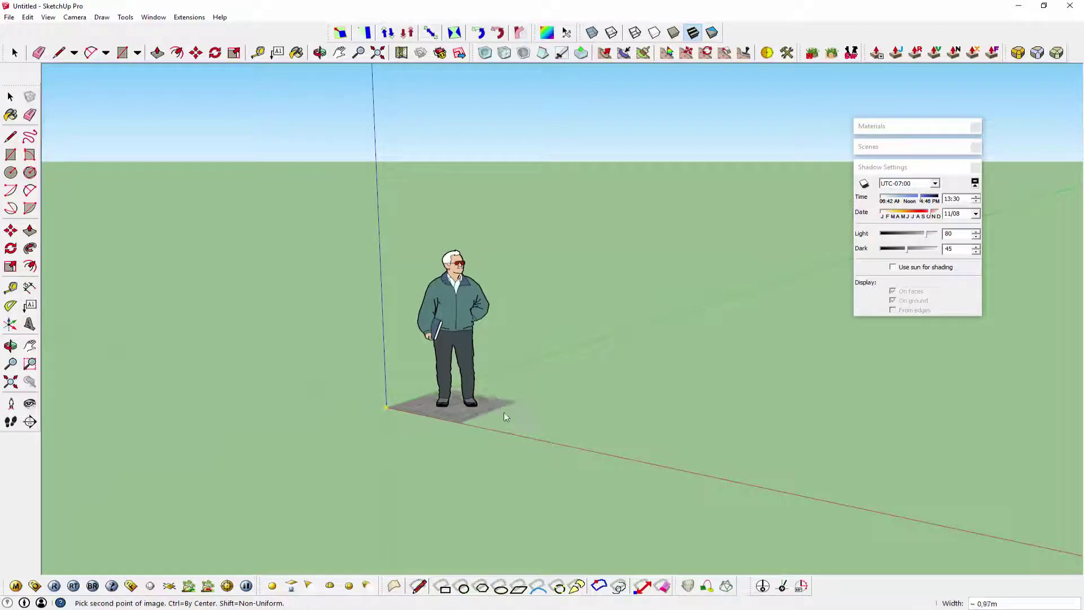
left_click(732, 444)
Delete the person figure from the model.
mouse_move(525, 396)
middle_mouse_down()
mouse_move(740, 541)
mouse_move(460, 334)
middle_mouse_up()
scroll(459, 334, "up", 2)
left_click(460, 334)
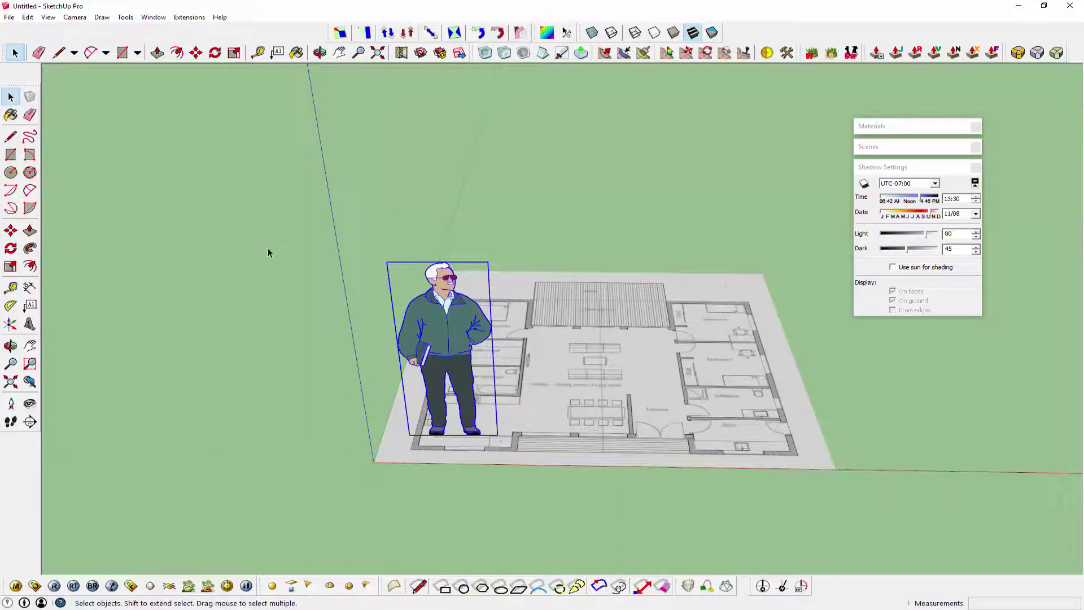
key("Delete")
Set the model's length units to decimal metres in Model Info > Units.
mouse_move(384, 289)
middle_mouse_down()
mouse_move(443, 314)
mouse_move(411, 343)
mouse_move(392, 305)
mouse_move(222, 152)
middle_mouse_up()
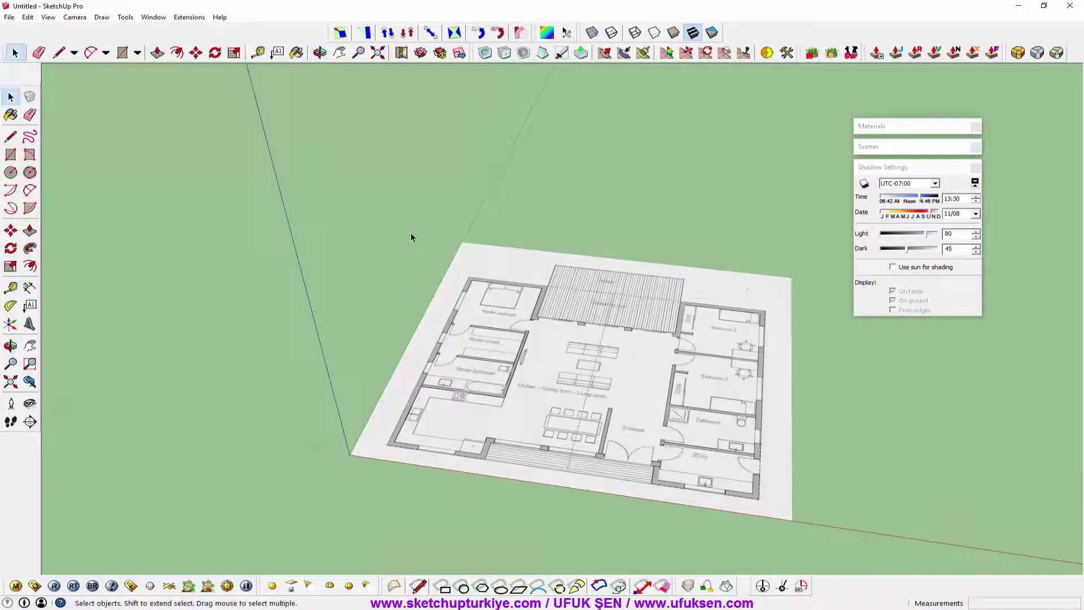
left_click(153, 17)
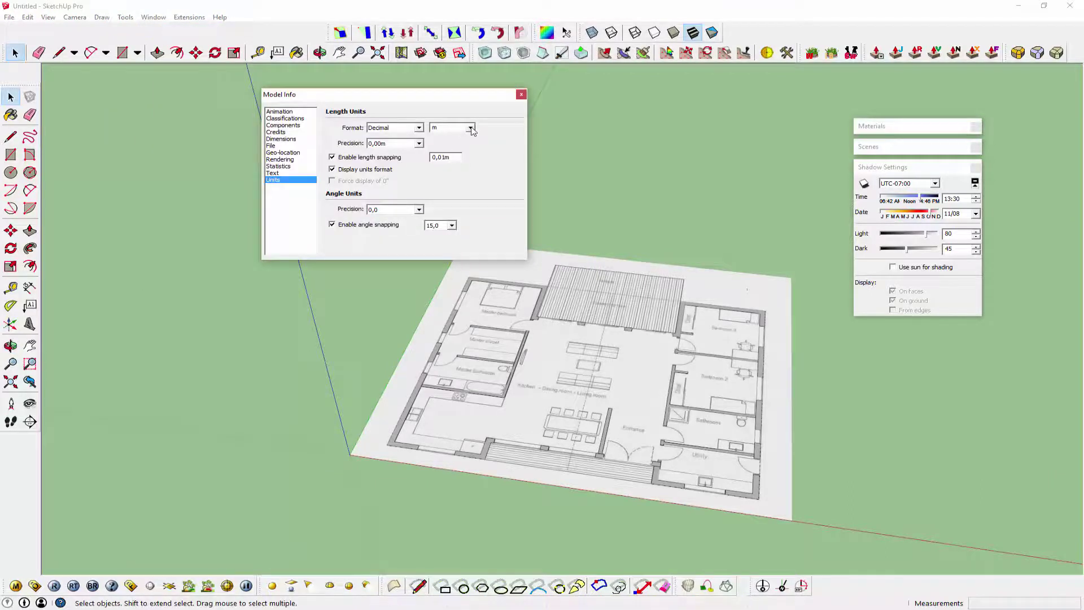
left_click(471, 130)
left_click(455, 160)
left_click(521, 94)
middle_click_drag(486, 308, 558, 282)
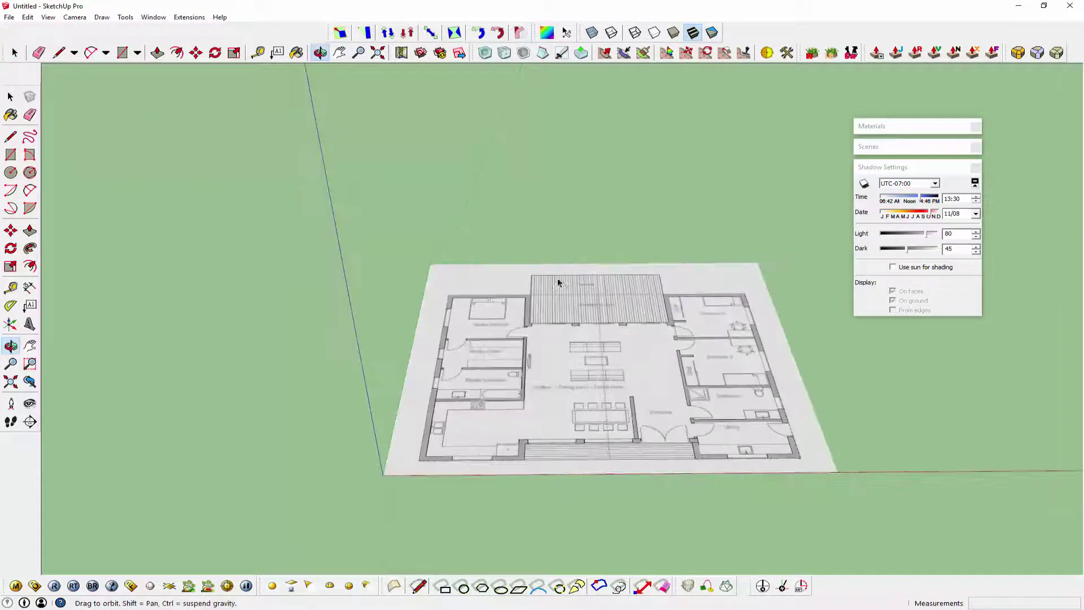
Start a Tape Measure reading at the outer wall edge, then cancel it.
left_click(11, 289)
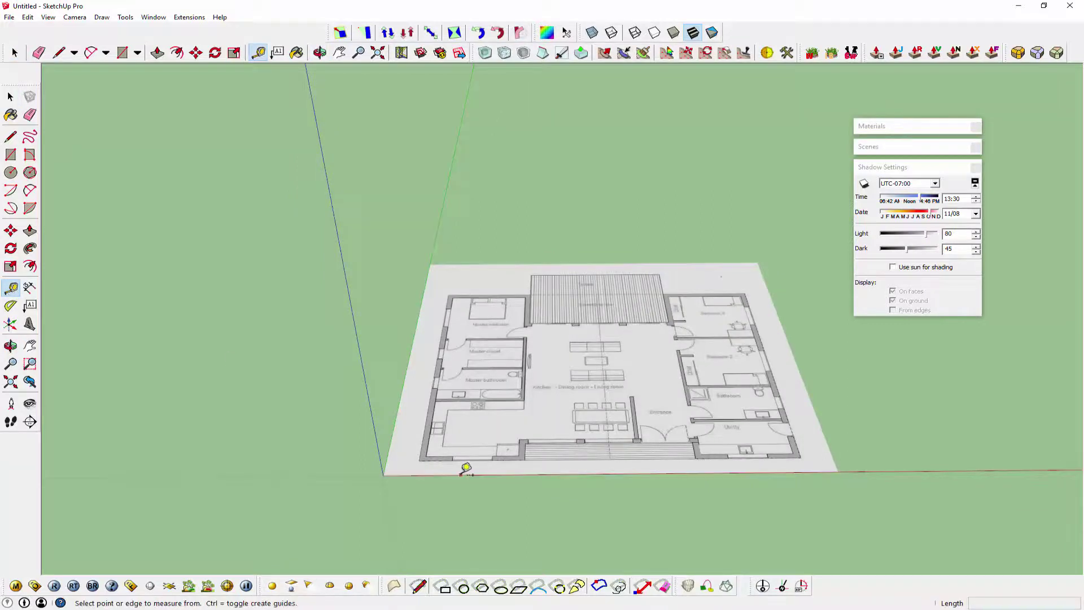
scroll(460, 467, "up", 2)
scroll(423, 448, "up", 3)
scroll(409, 443, "up", 2)
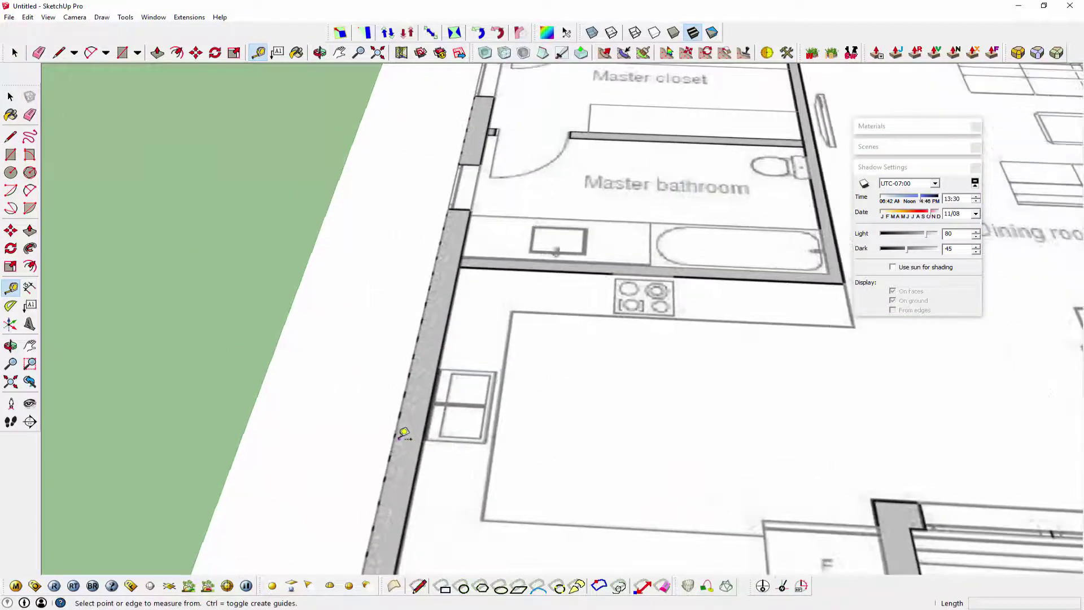
left_click(400, 430)
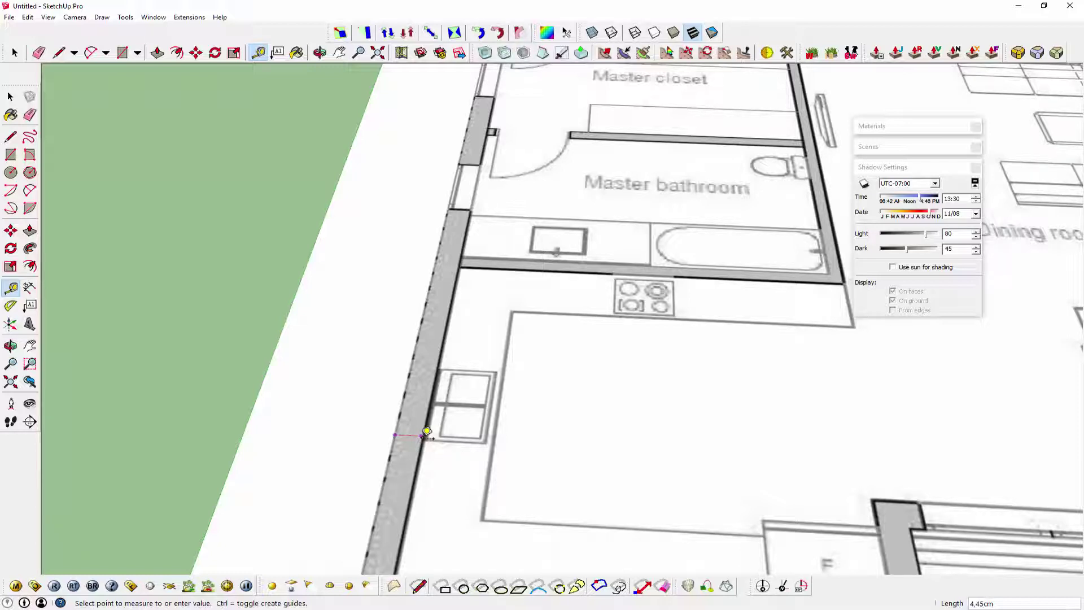
key("Escape")
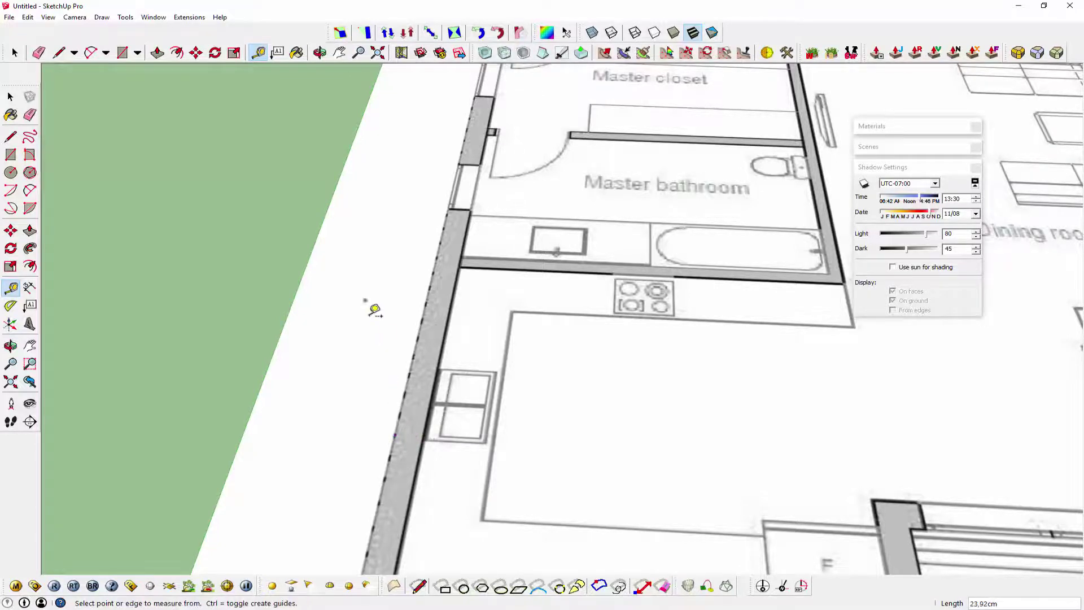
Measure across the outer wall, enter 20, and confirm resizing the whole model.
scroll(429, 339, "down", 5)
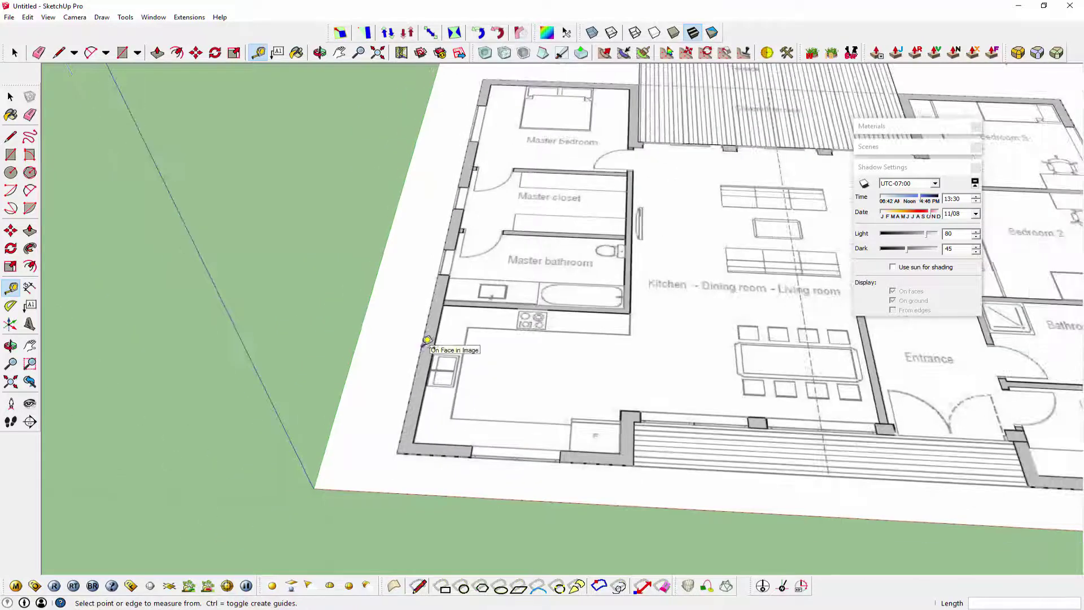
scroll(426, 347, "up", 3)
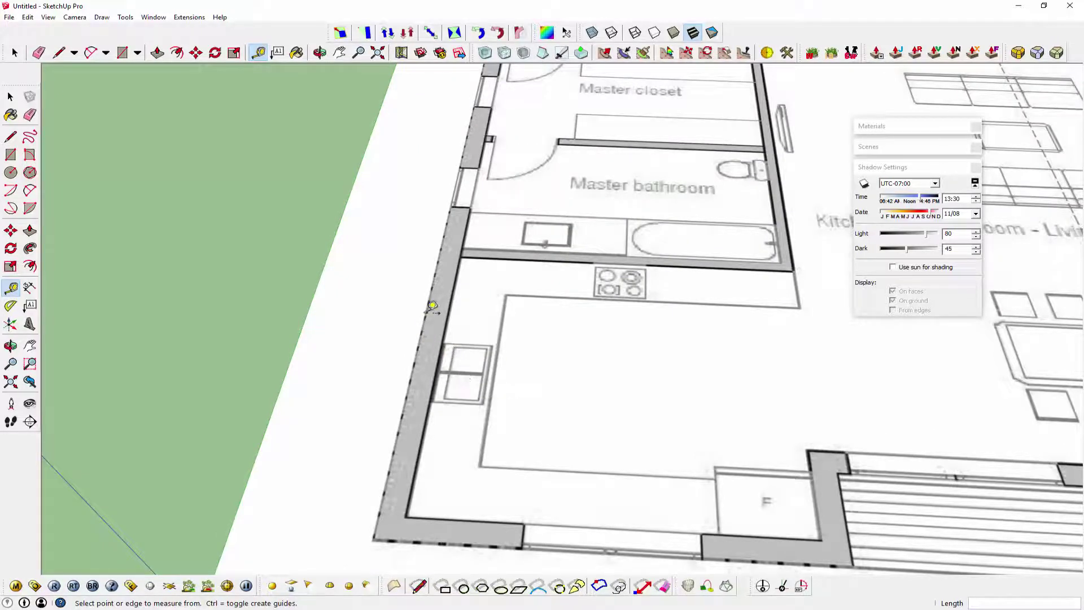
scroll(432, 305, "up", 1)
scroll(431, 303, "up", 2)
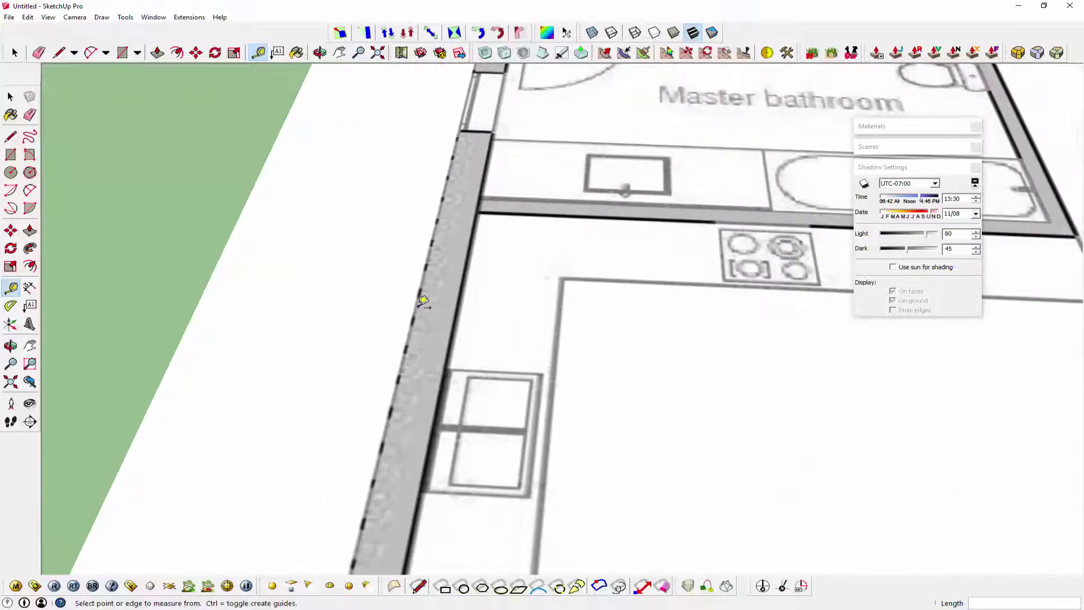
left_click(416, 308)
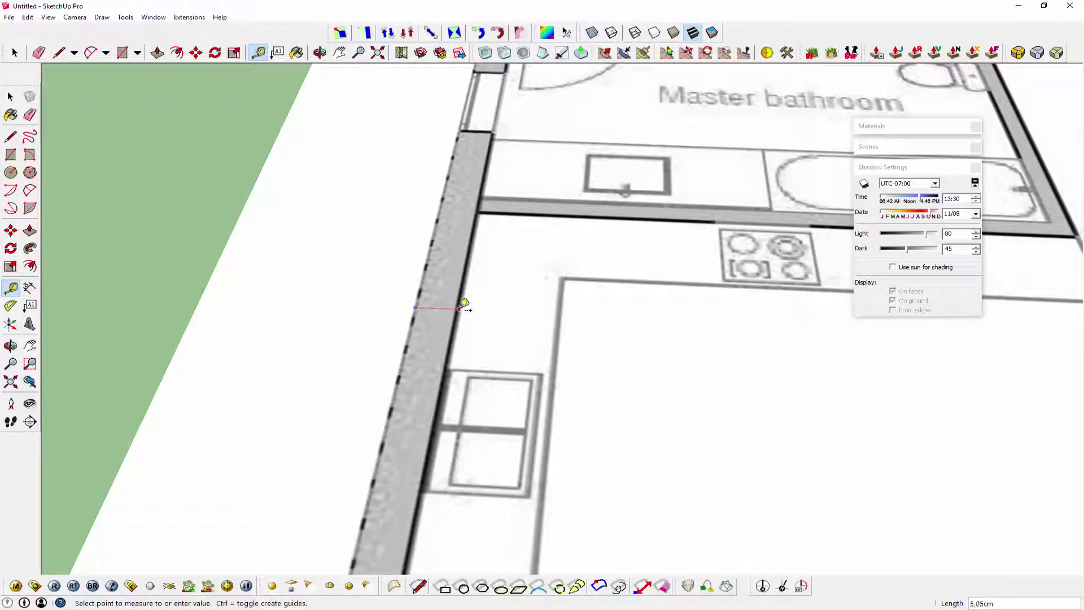
left_click(464, 302)
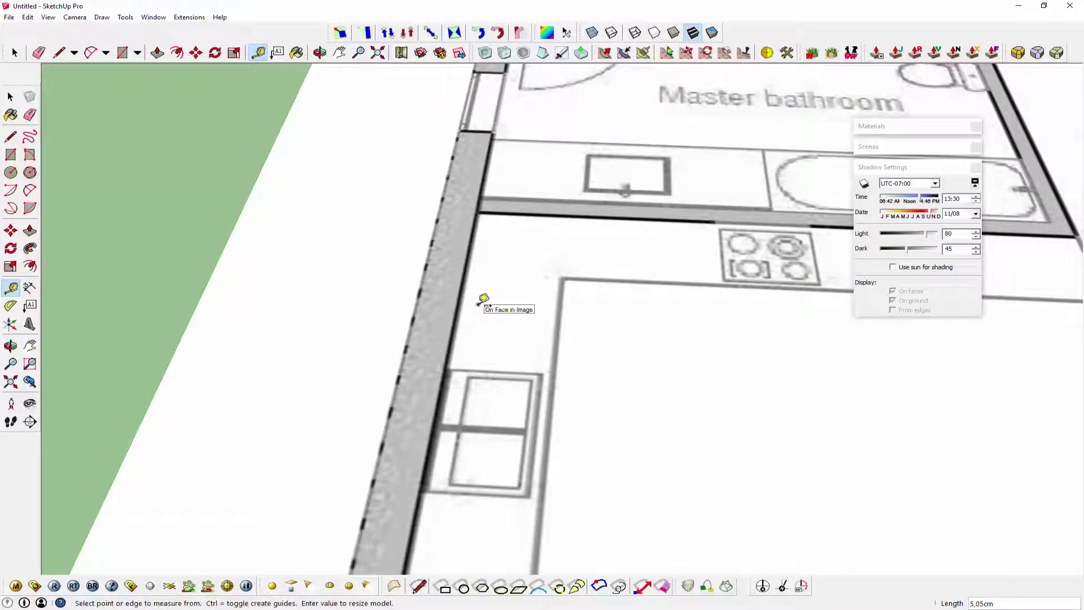
type("20")
key("Return")
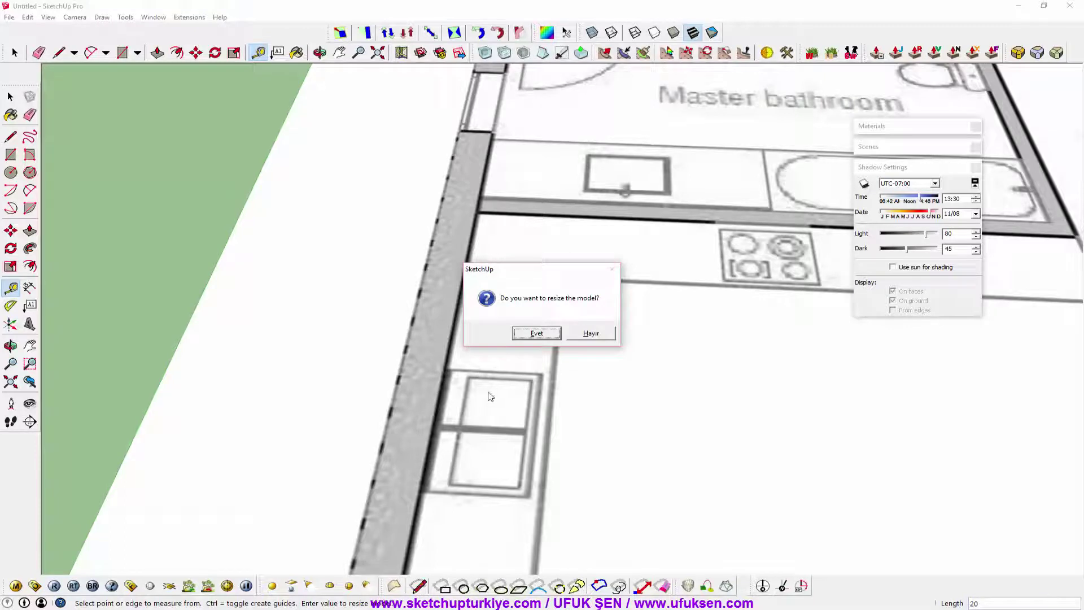
left_click(528, 332)
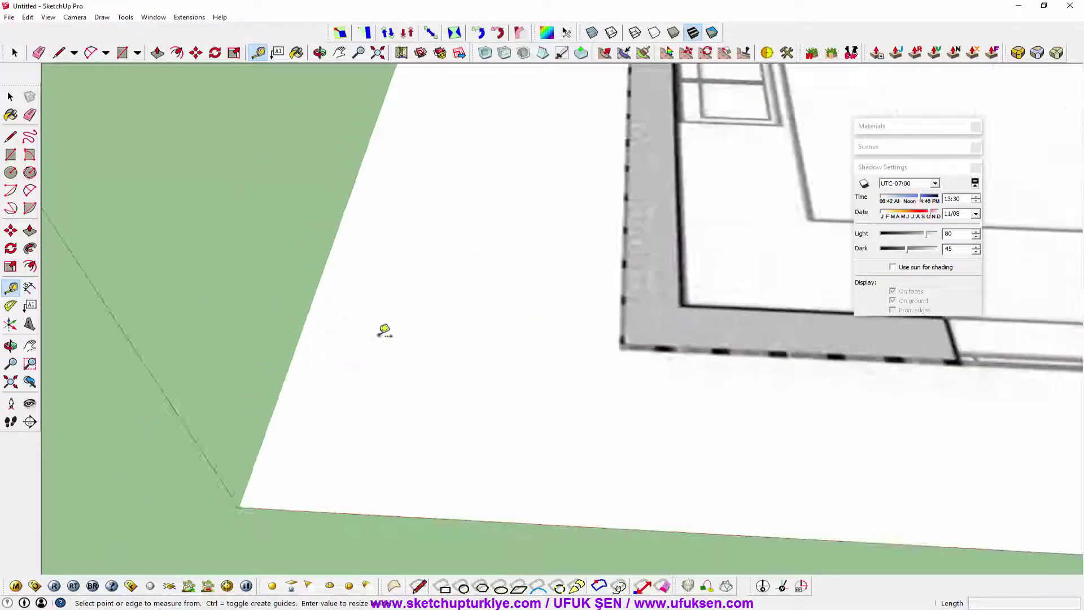
Re-measure the outer wall to verify it now reads about 19,22 cm.
scroll(416, 298, "up", 1)
scroll(563, 244, "up", 1)
scroll(581, 242, "up", 2)
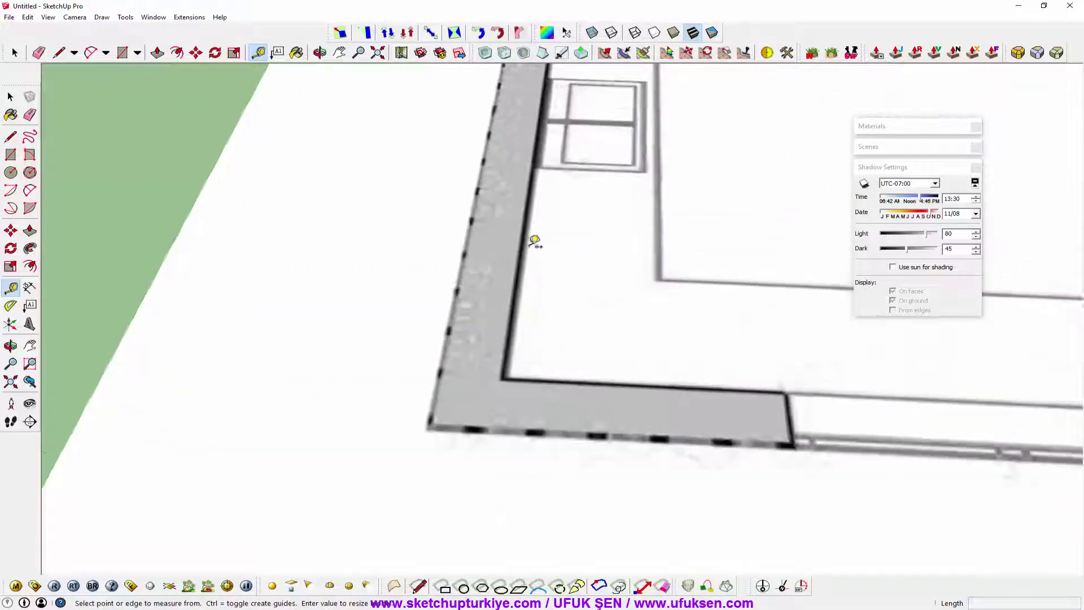
scroll(532, 242, "up", 1)
left_click(466, 218)
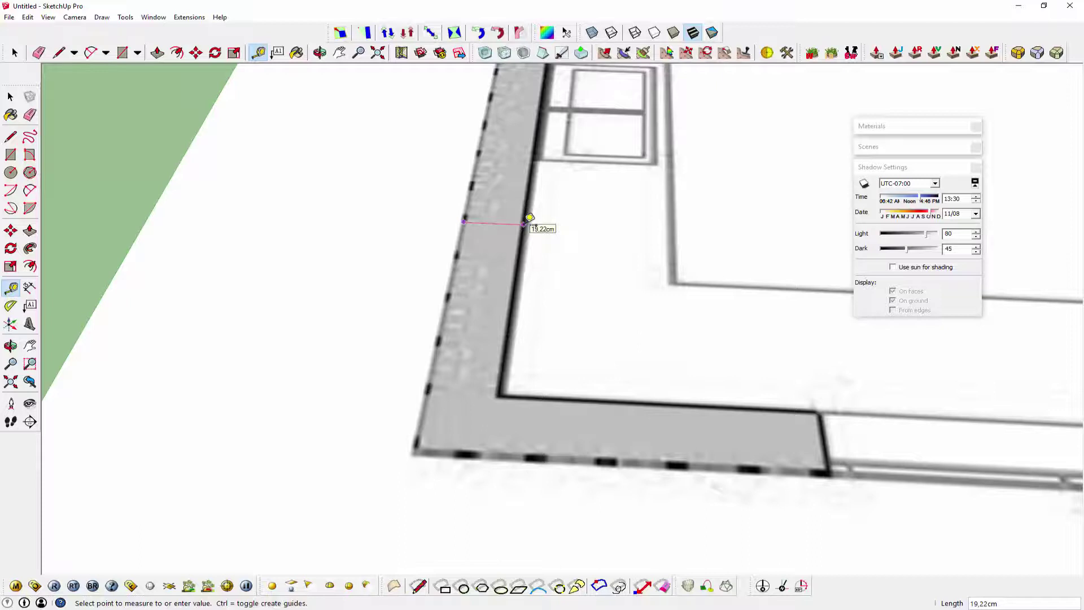
scroll(530, 217, "down", 2)
scroll(503, 244, "down", 3)
key("h")
scroll(446, 354, "up", 4)
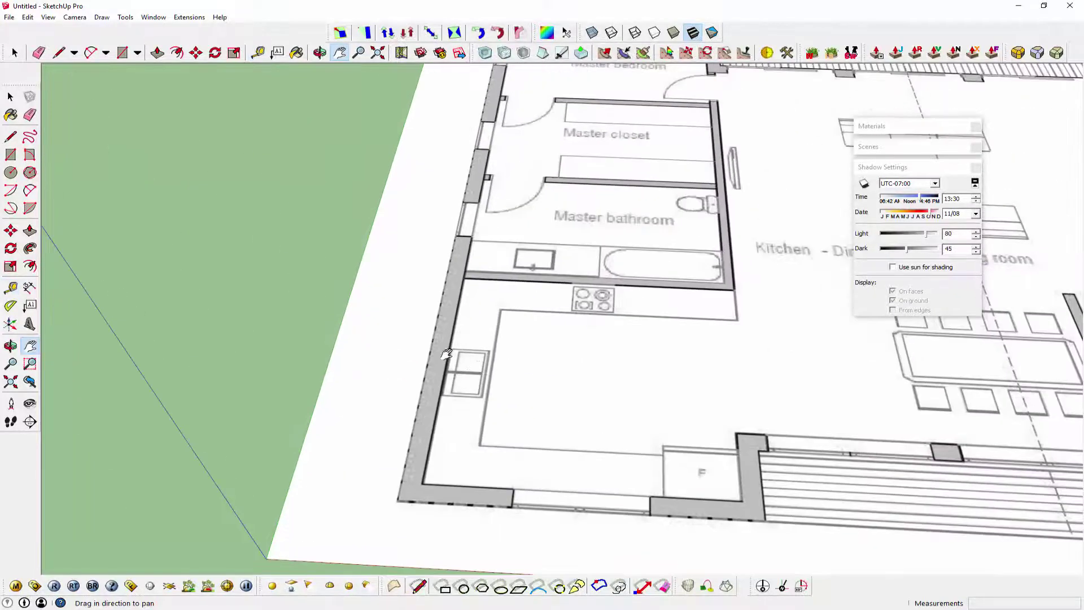
scroll(450, 346, "up", 1)
scroll(429, 322, "up", 3)
scroll(460, 307, "down", 2)
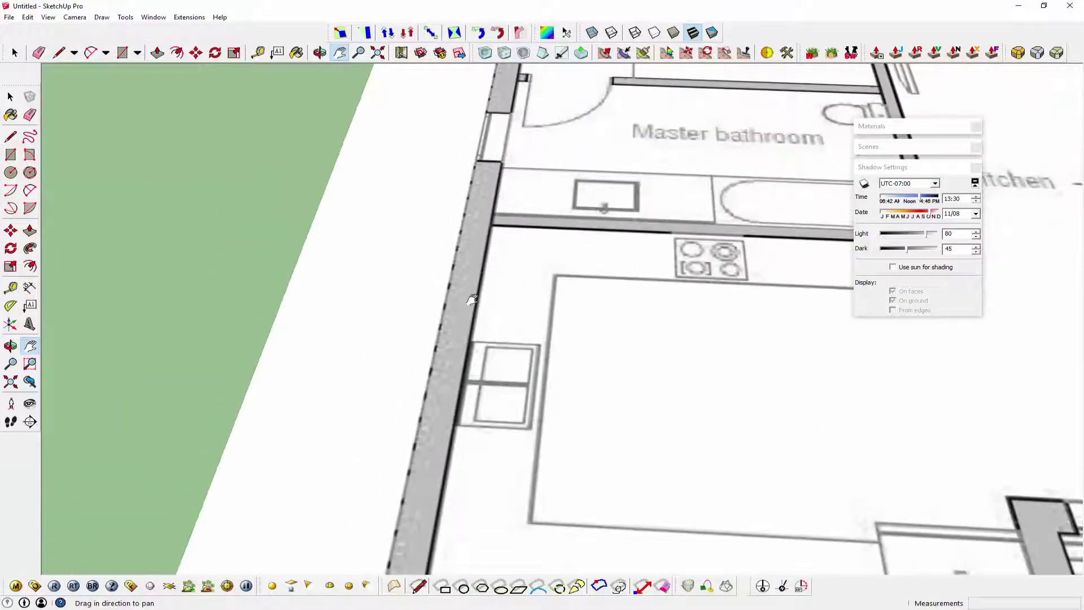
scroll(447, 290, "down", 2)
scroll(638, 334, "down", 2)
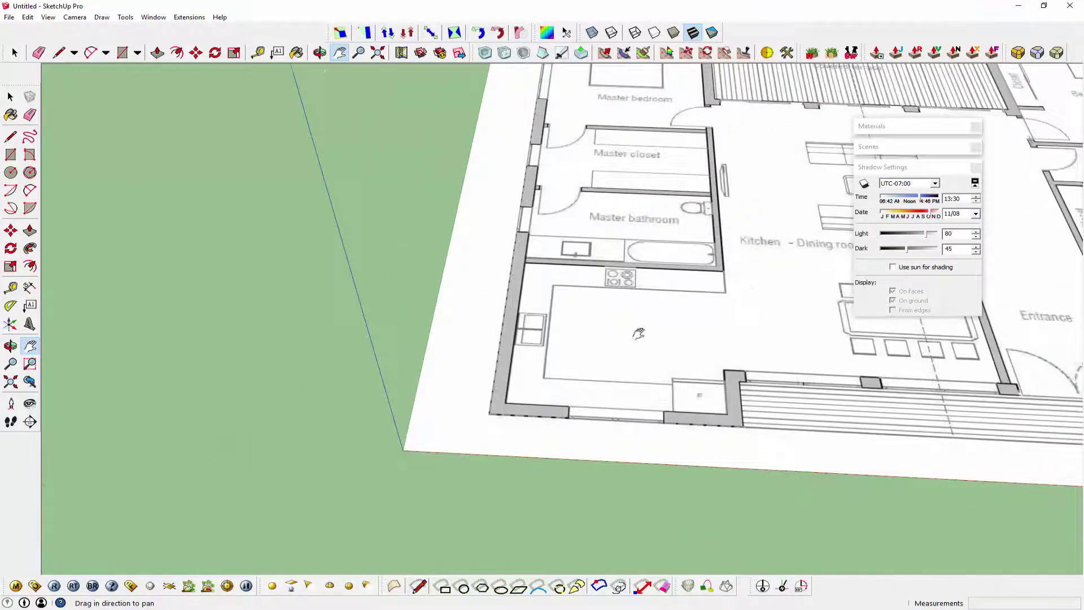
scroll(639, 334, "down", 2)
middle_click_drag(496, 336, 182, 160)
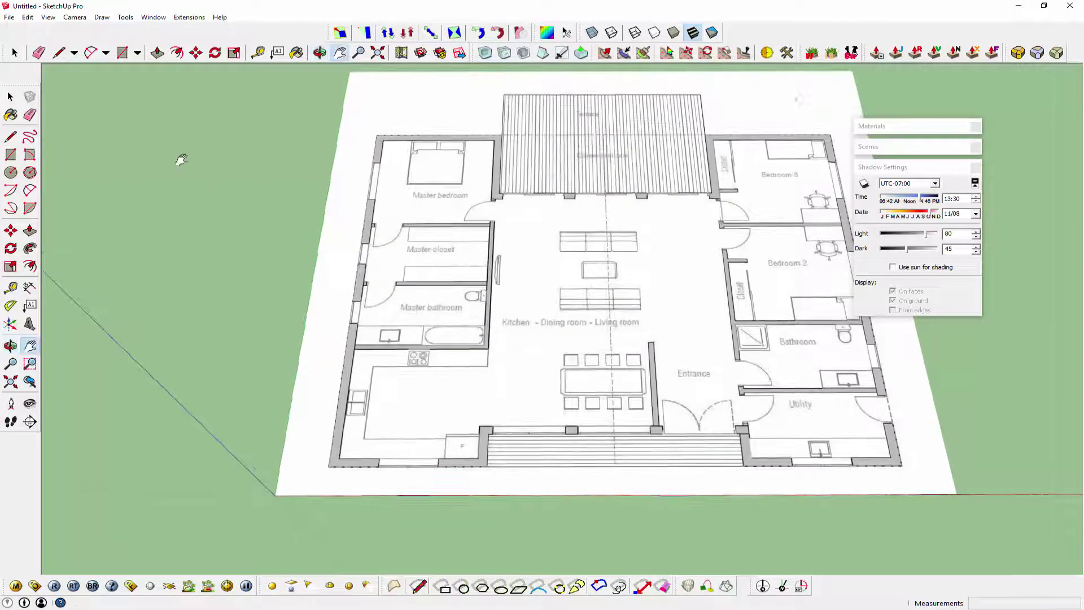
Start the outer wall outline at the lower wall corner and bring the Master bedroom into view.
left_click(10, 96)
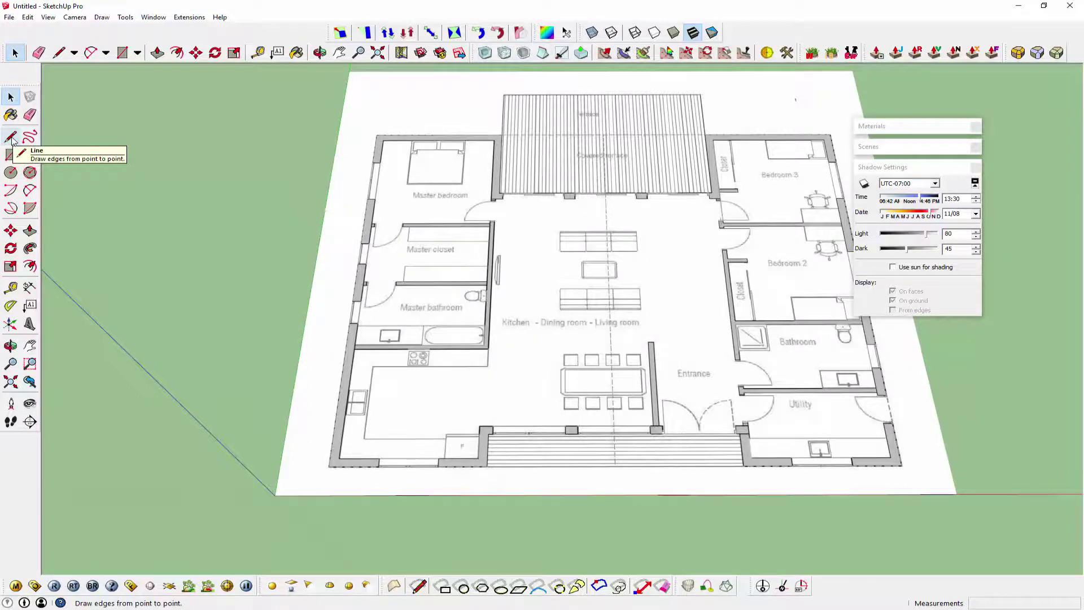
left_click(11, 138)
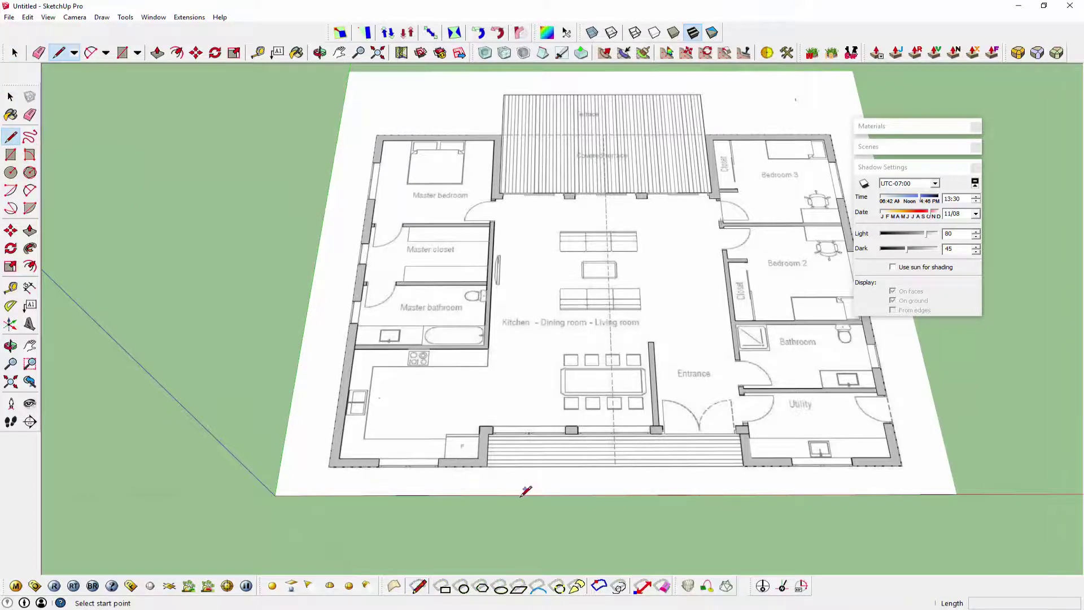
scroll(522, 492, "up", 3)
scroll(470, 448, "up", 2)
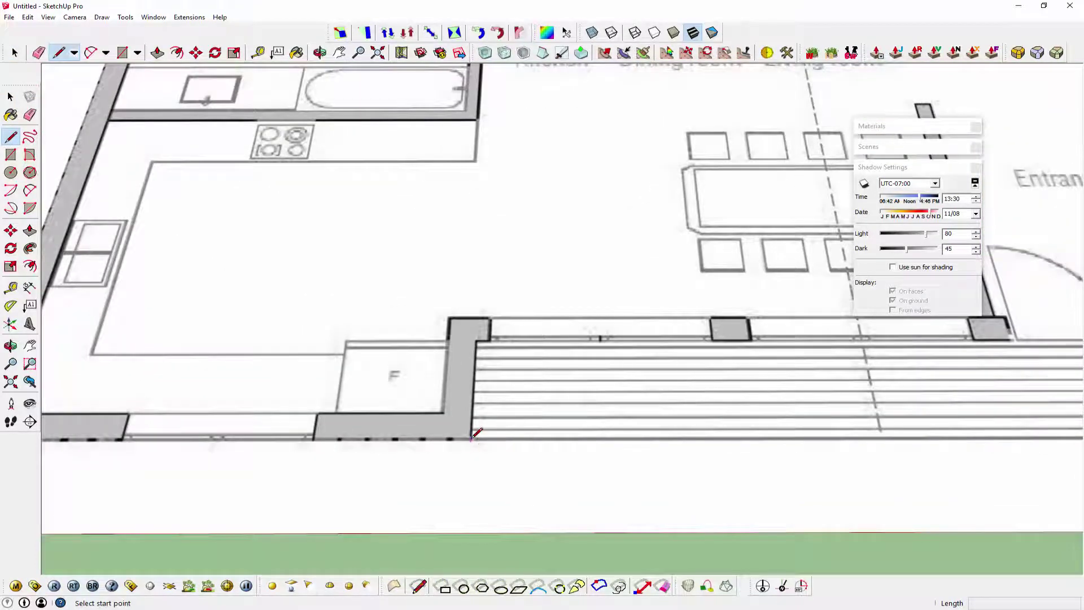
left_click(472, 434)
scroll(277, 336, "down", 2)
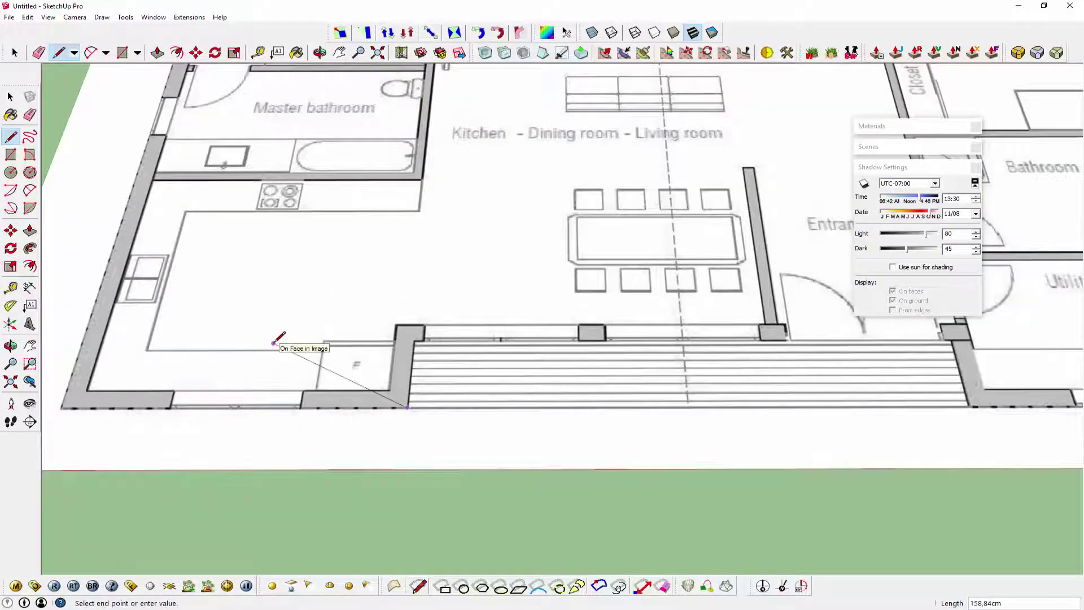
key("h")
mouse_move(274, 343)
left_mouse_down()
mouse_move(473, 354)
mouse_move(465, 351)
left_mouse_up()
right_click(477, 333)
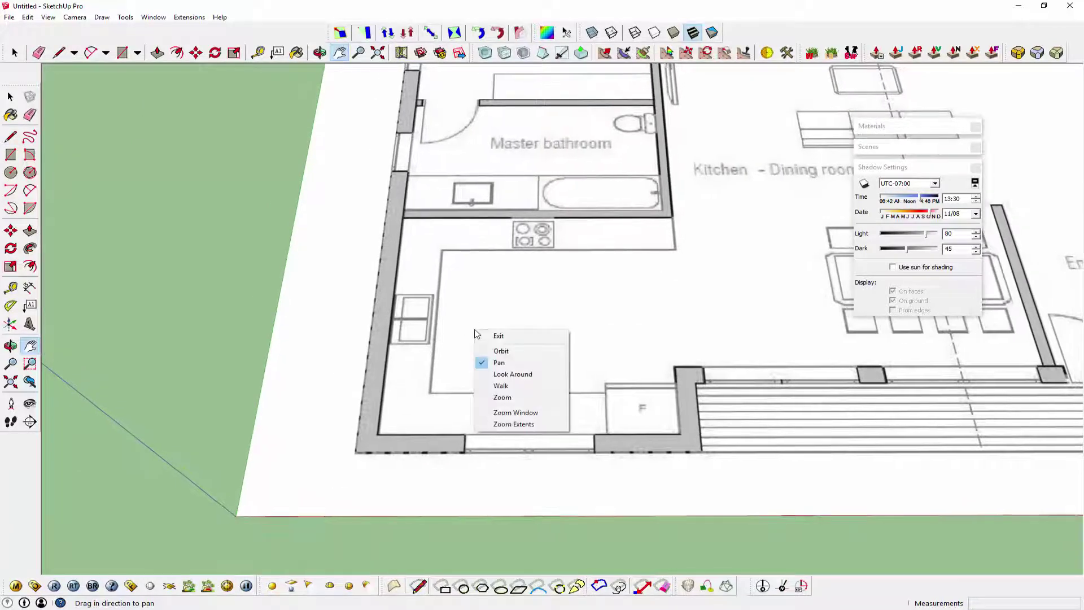
left_click(480, 337)
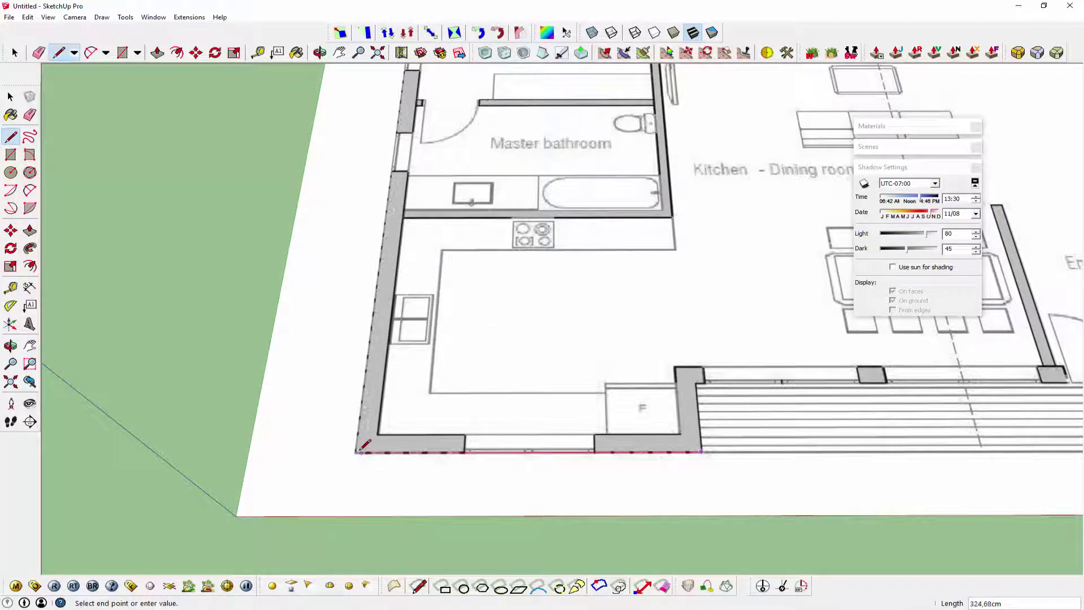
key("h")
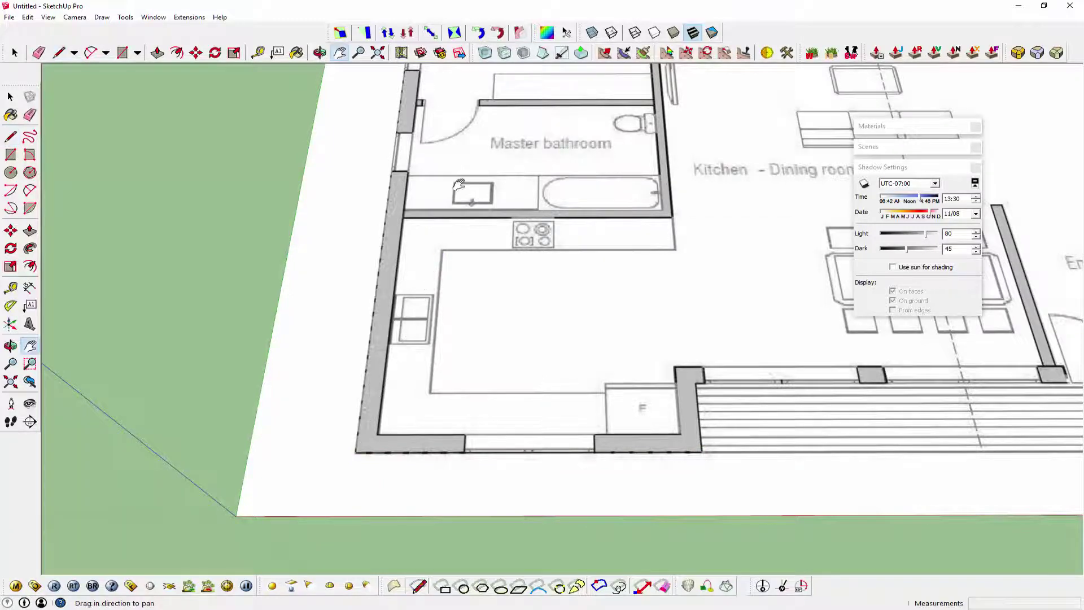
mouse_move(435, 237)
left_mouse_down()
mouse_move(497, 379)
mouse_move(497, 516)
left_mouse_up()
right_click(484, 266)
left_click(496, 274)
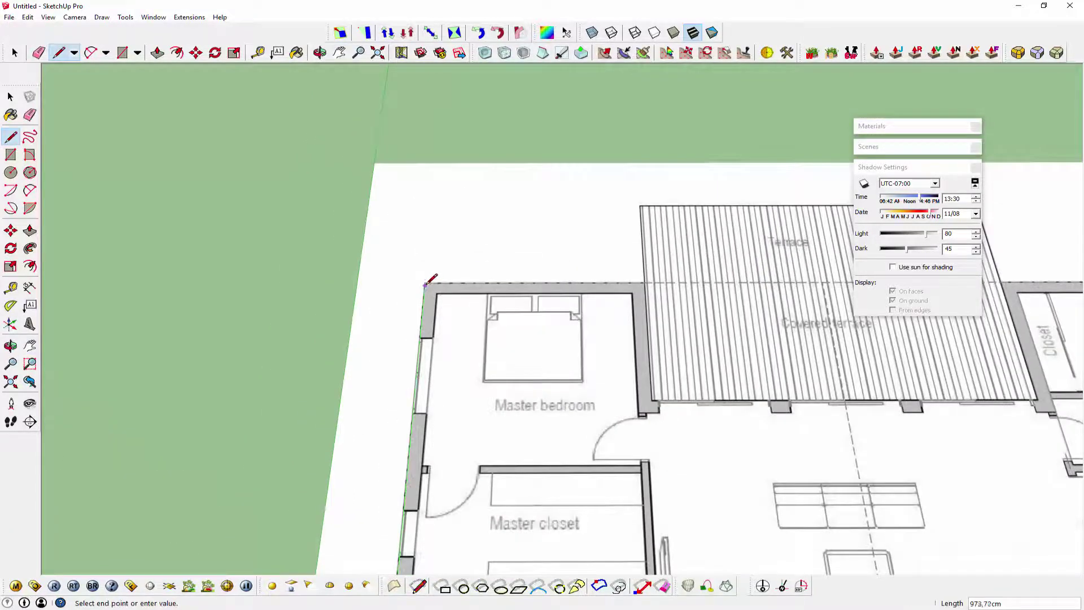
Trace the outline past the left wall, Master bedroom, terrace and Bedroom 3 corners.
left_click(424, 284)
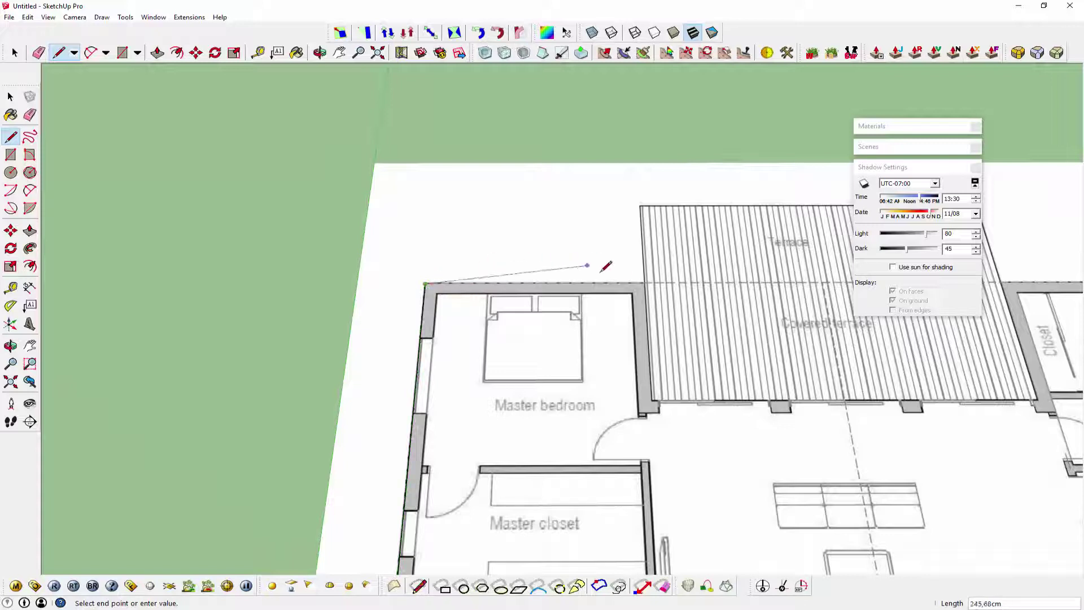
left_click(644, 283)
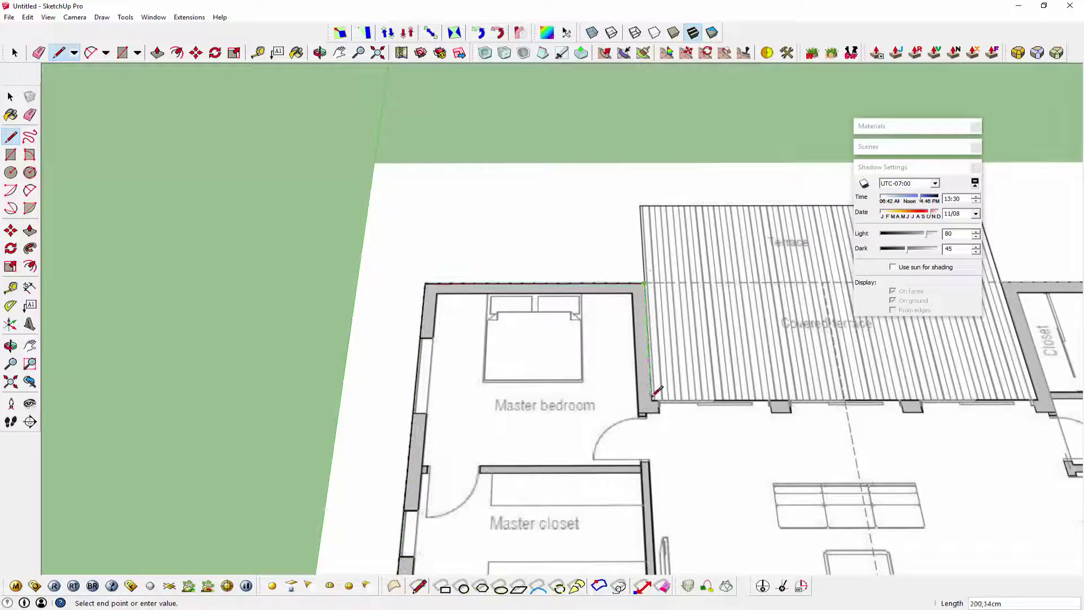
left_click(651, 397)
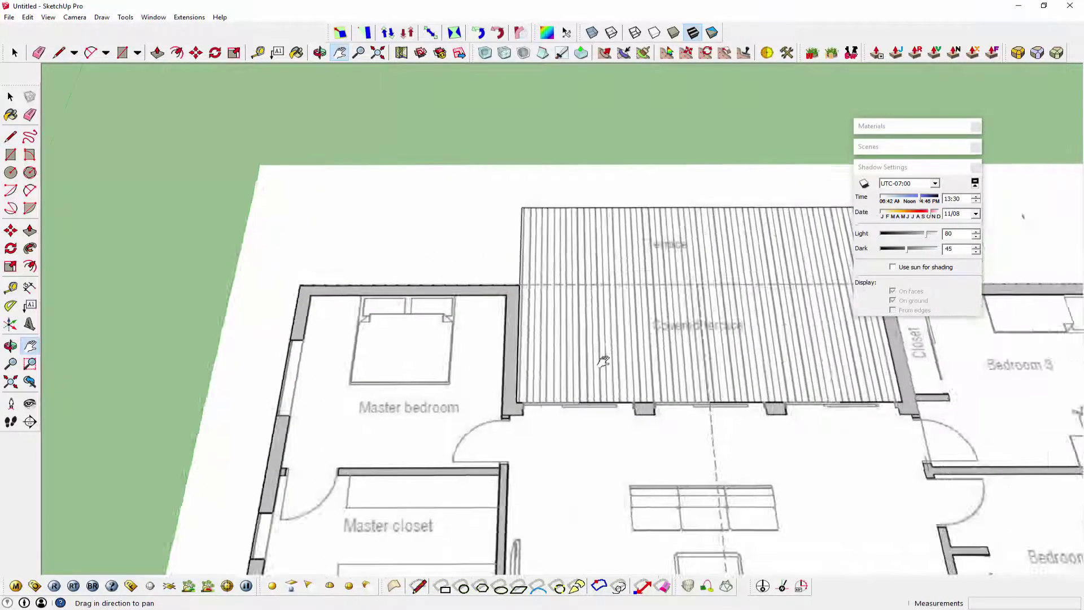
middle_click_drag(721, 375, 559, 364, "shift")
left_click(647, 395)
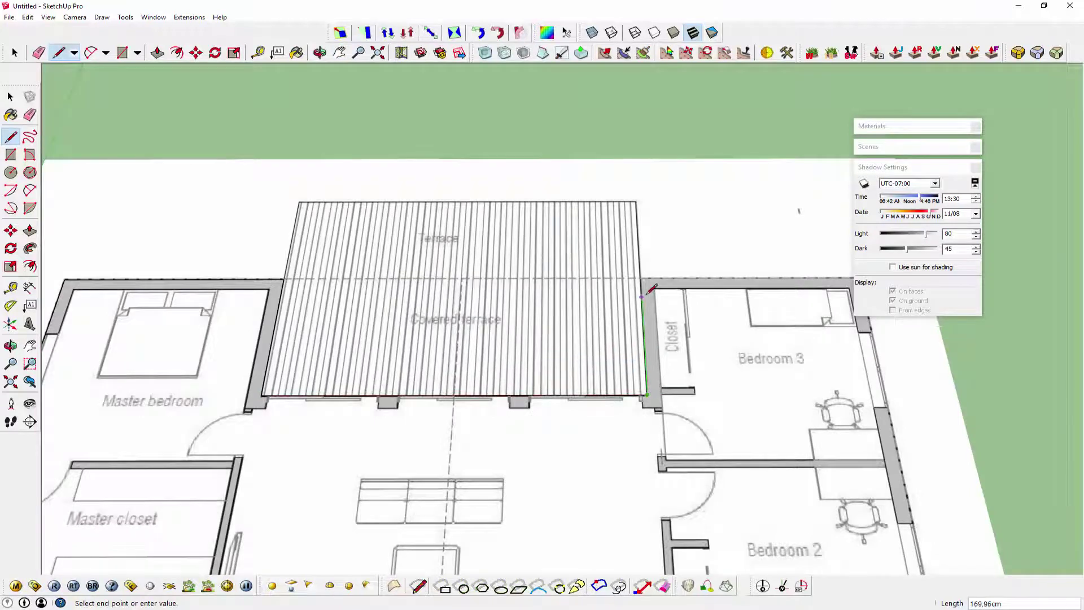
left_click(640, 278)
middle_click_drag(723, 301, 565, 299, "shift")
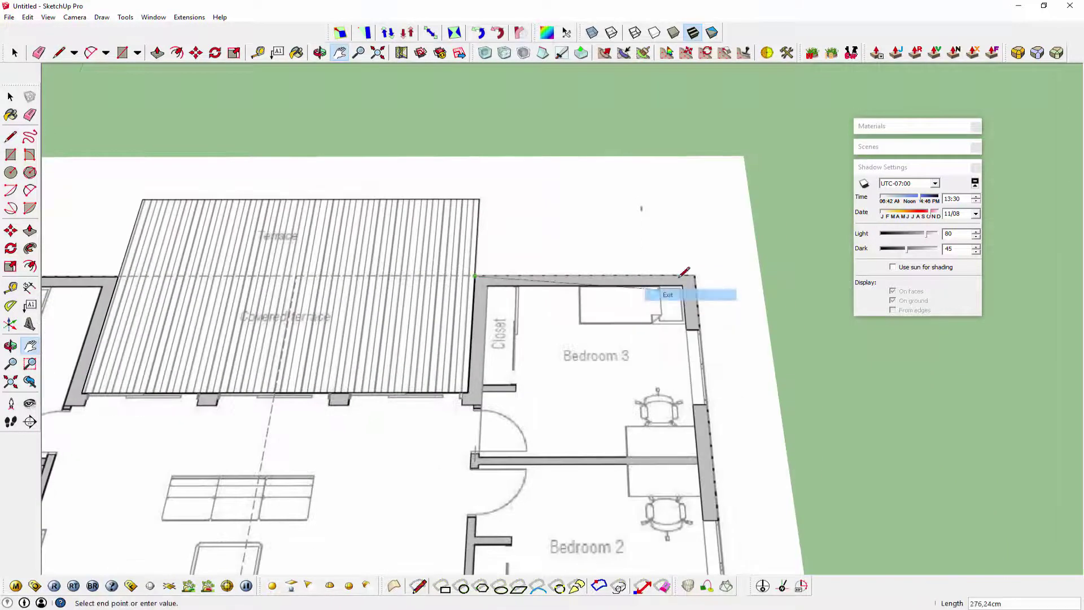
left_click(696, 275)
Trace the bottom-right and front terrace corners and close the loop into a floor face.
key("h")
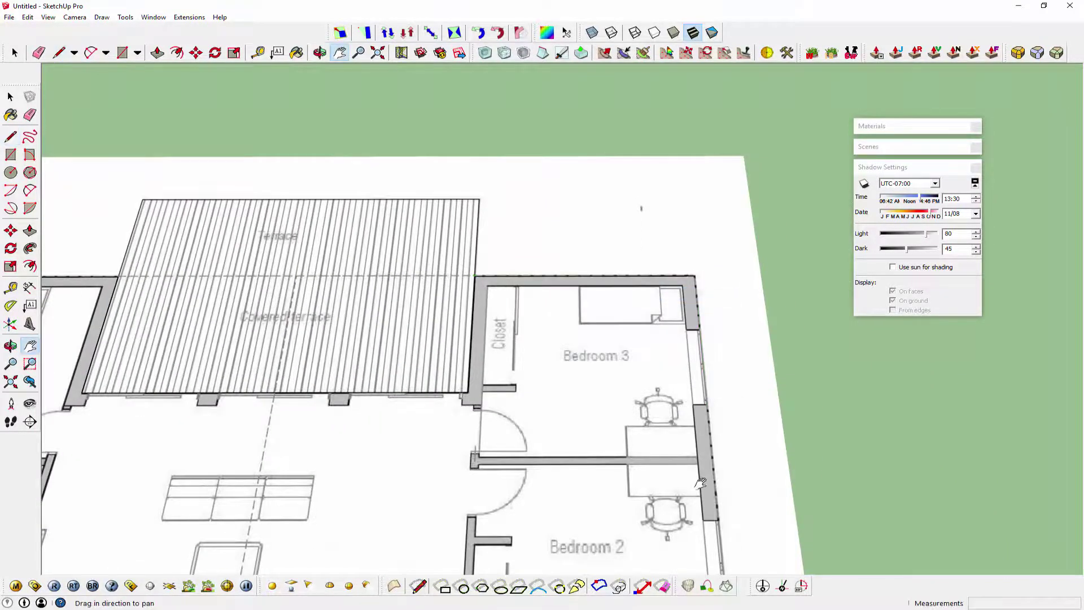
left_click_drag(700, 404, 724, 294)
right_click(724, 295)
left_click(728, 296)
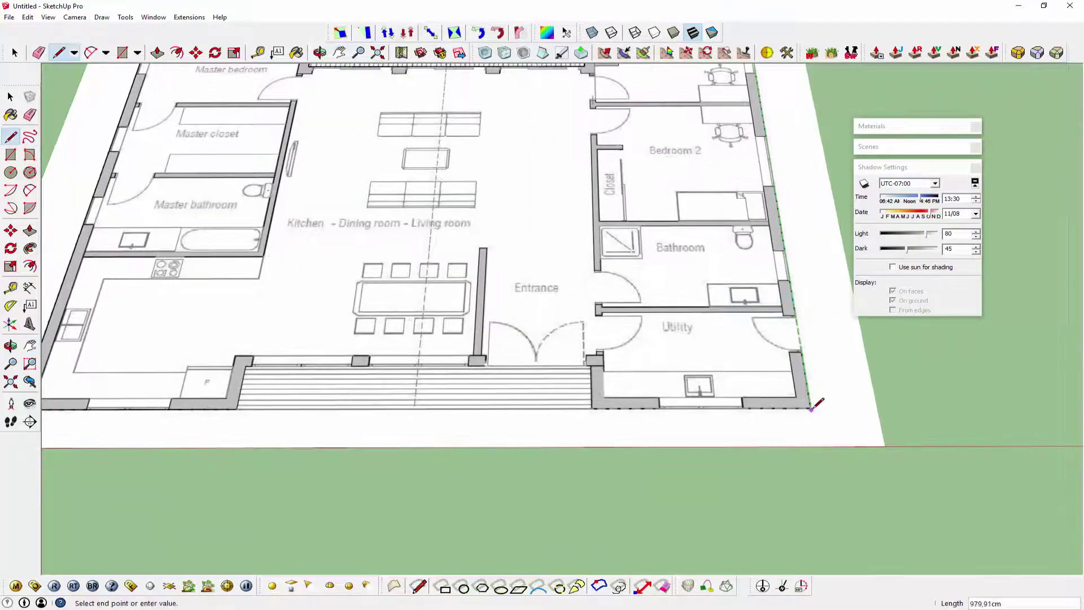
left_click(811, 406)
left_click(592, 406)
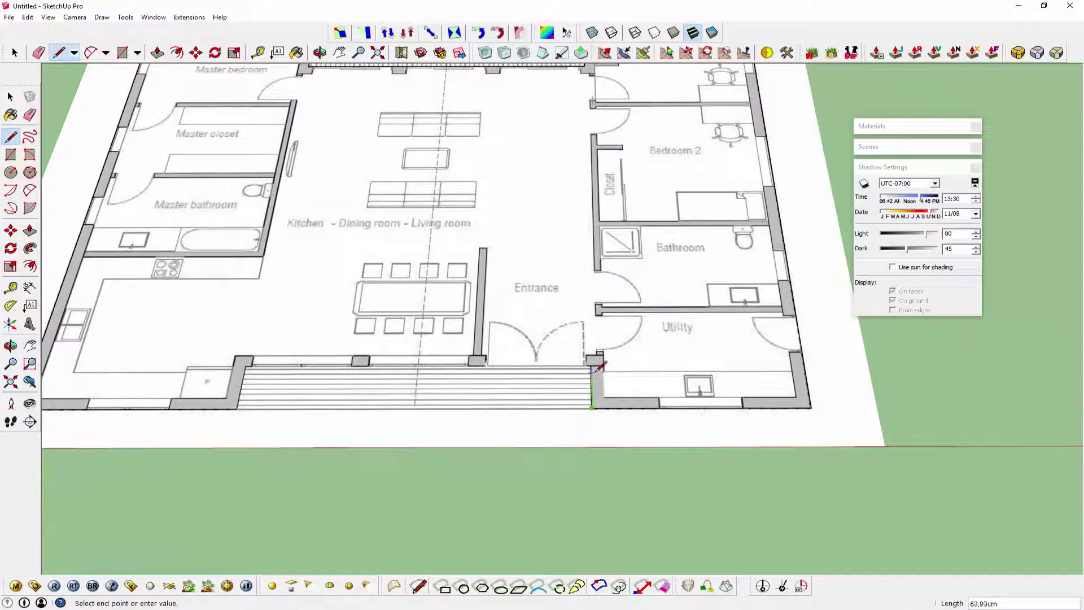
left_click(592, 366)
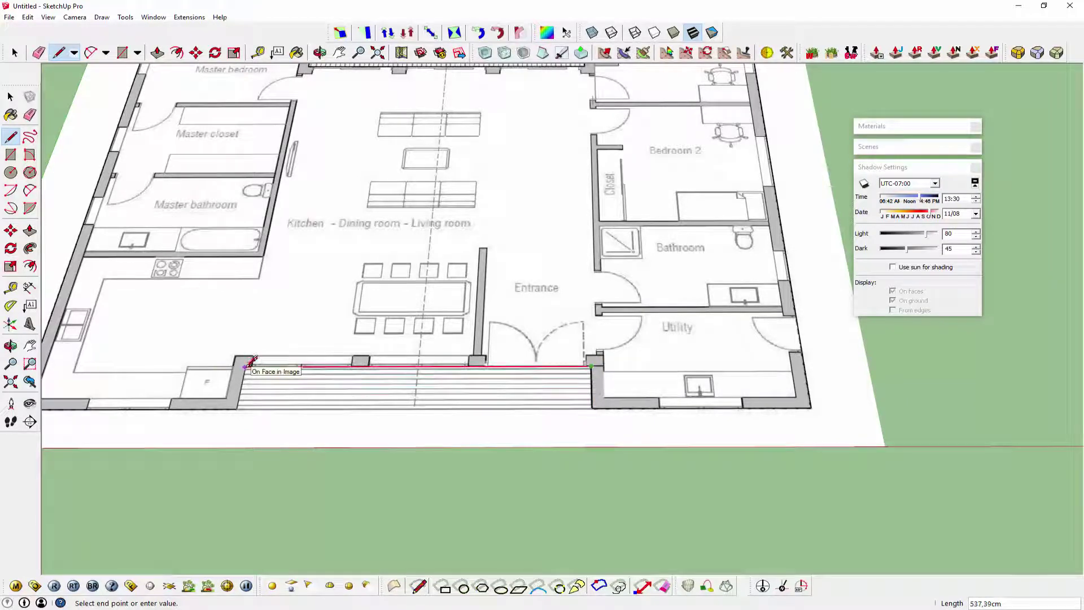
left_click(237, 407)
left_click(237, 406)
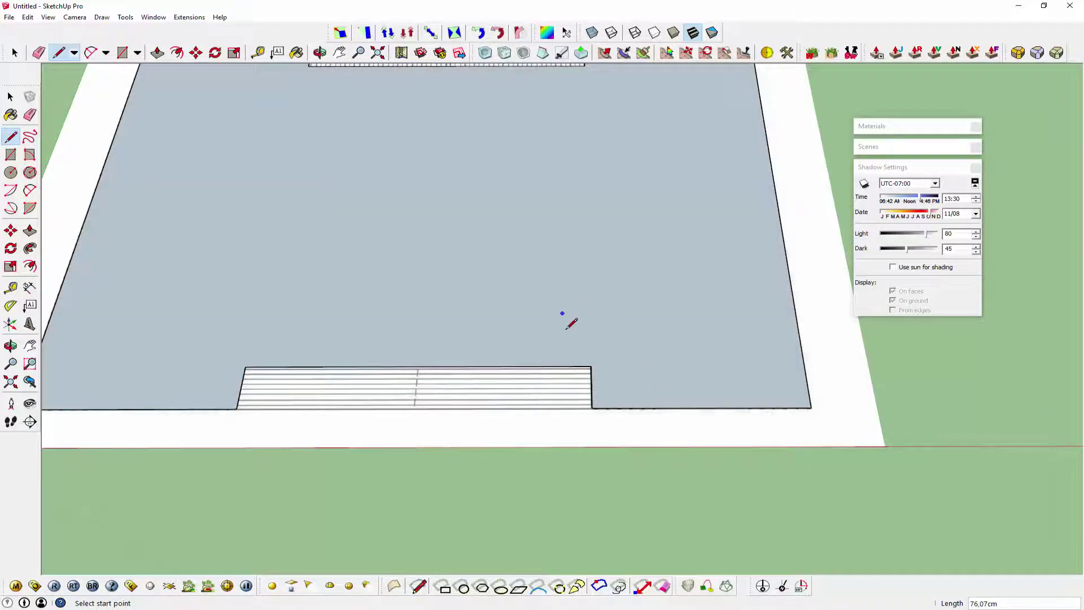
Try raising the floor face with Push/Pull, then undo the extrusion.
mouse_move(566, 317)
middle_mouse_down("shift")
mouse_move(523, 296)
mouse_move(534, 384)
middle_mouse_up("shift")
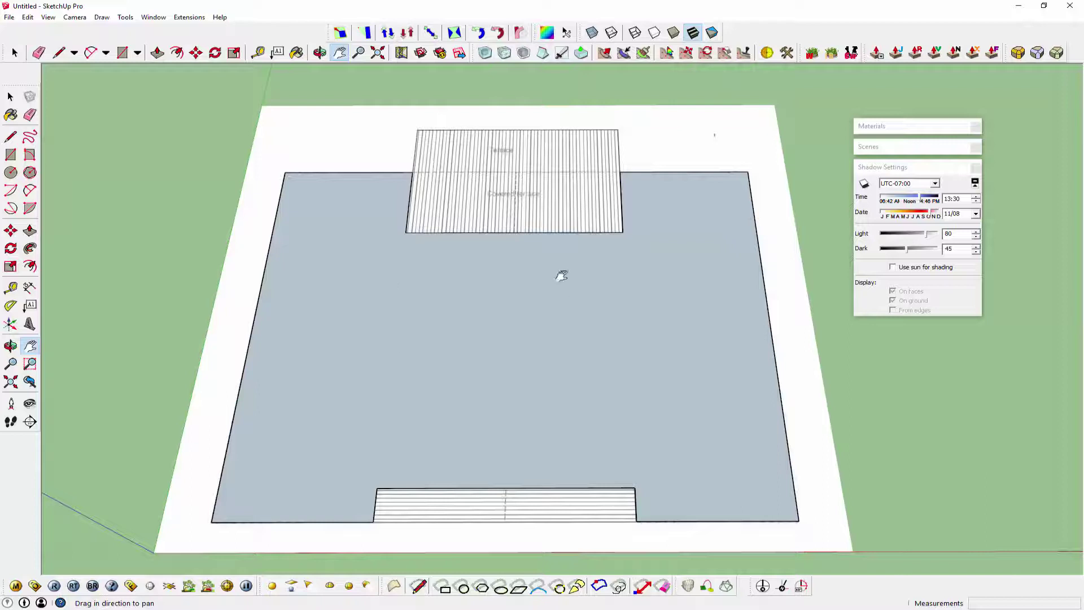
left_click(30, 230)
mouse_move(305, 310)
left_mouse_down()
mouse_move(300, 211)
mouse_move(296, 266)
left_mouse_up()
key("ctrl+z")
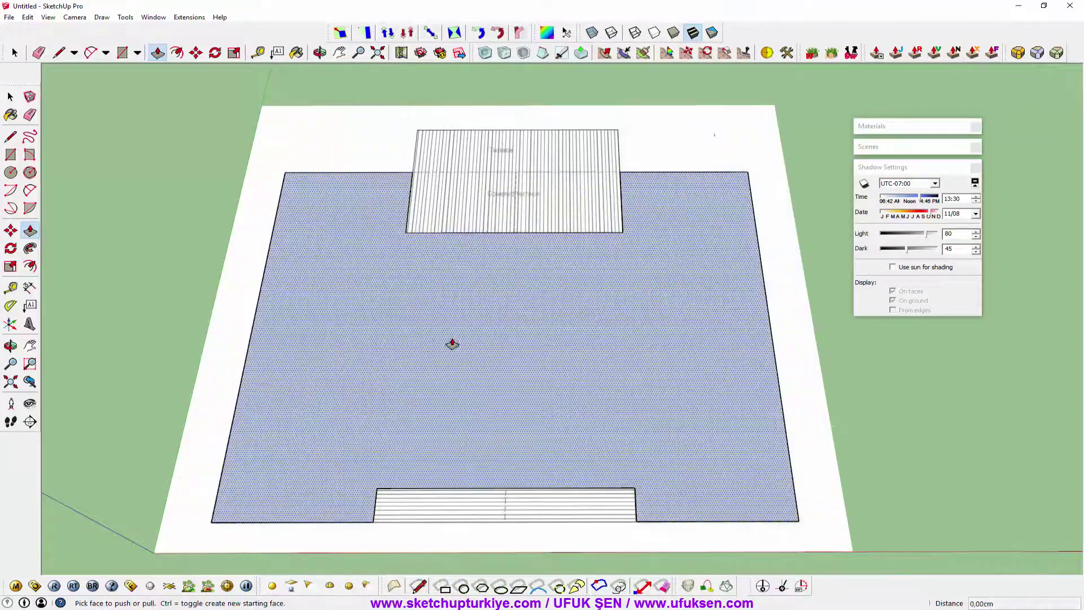
Offset the floor face outline 20 inward and float the Styles toolbar over the view.
key("f")
left_click(338, 308)
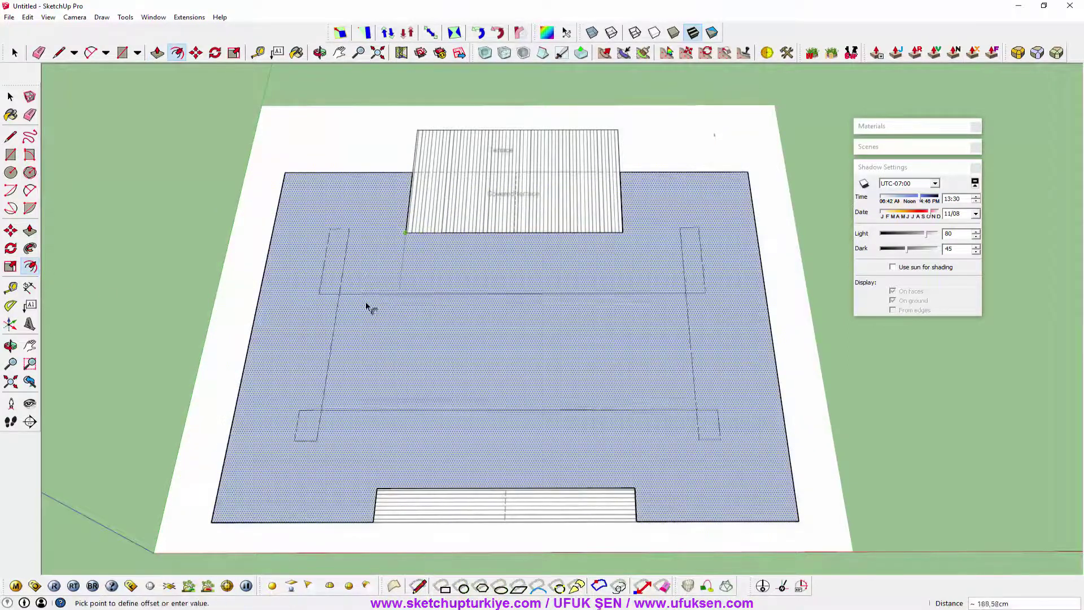
type("20")
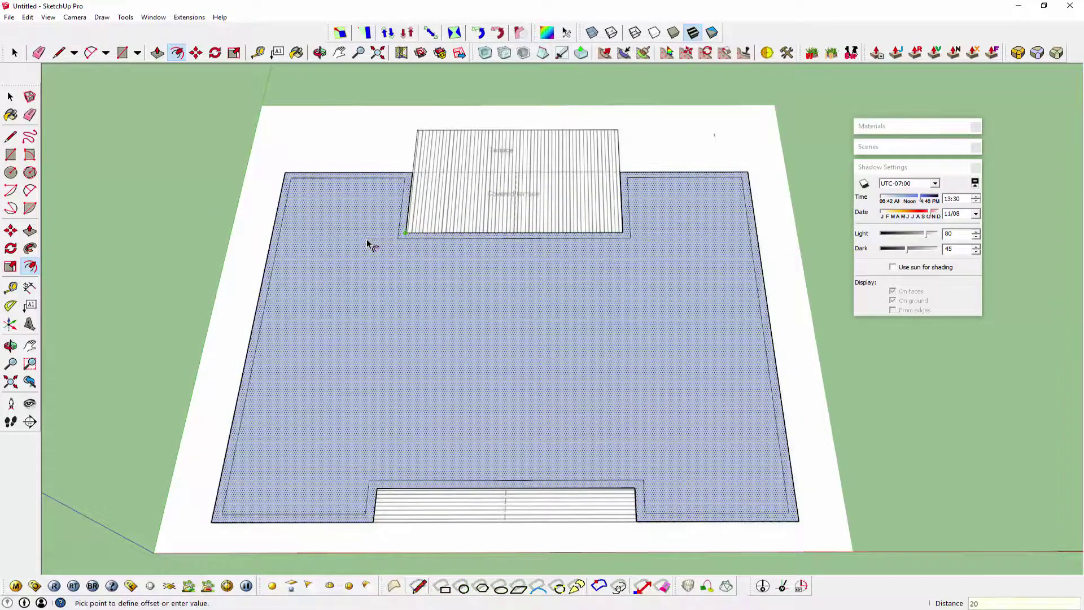
key("Return")
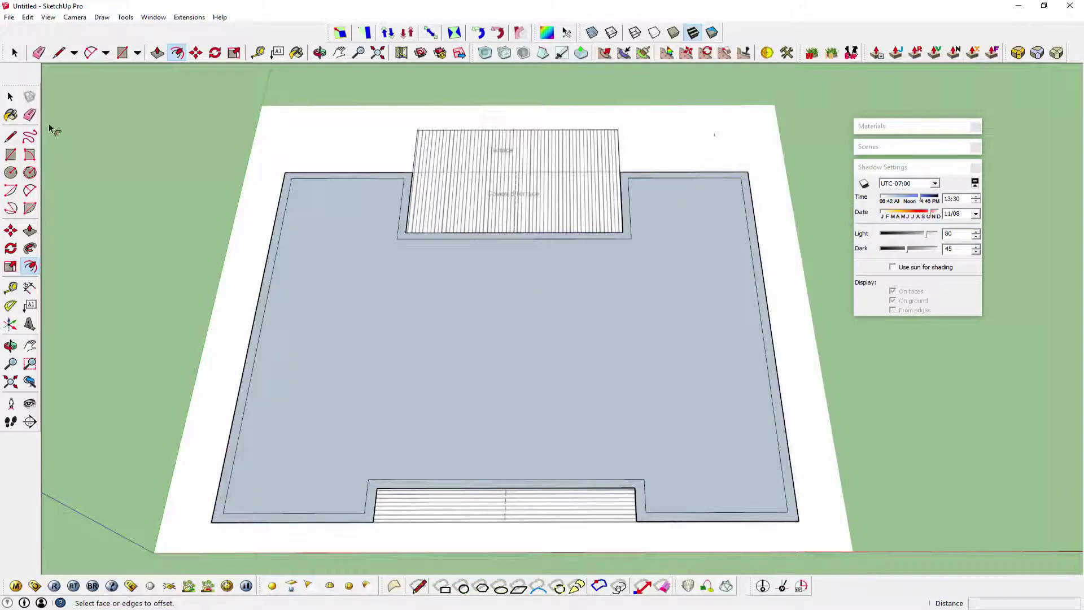
key("space")
mouse_move(591, 378)
middle_mouse_down()
mouse_move(452, 252)
mouse_move(595, 307)
mouse_move(545, 322)
middle_mouse_up()
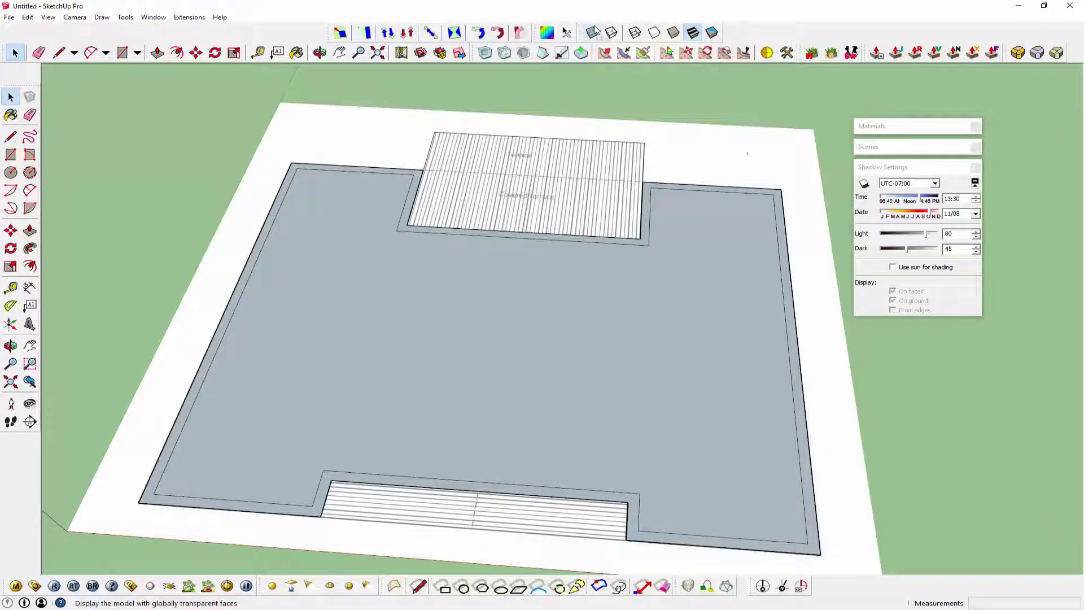
left_click_drag(581, 32, 584, 100)
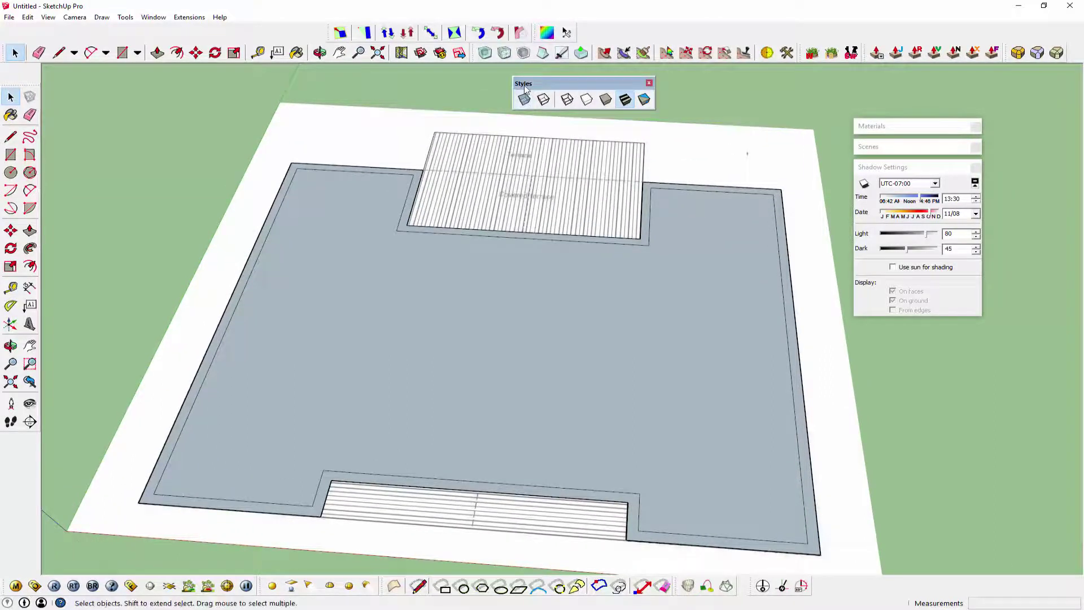
Turn on X-ray so the floor plan shows through the floor face.
left_click(524, 100)
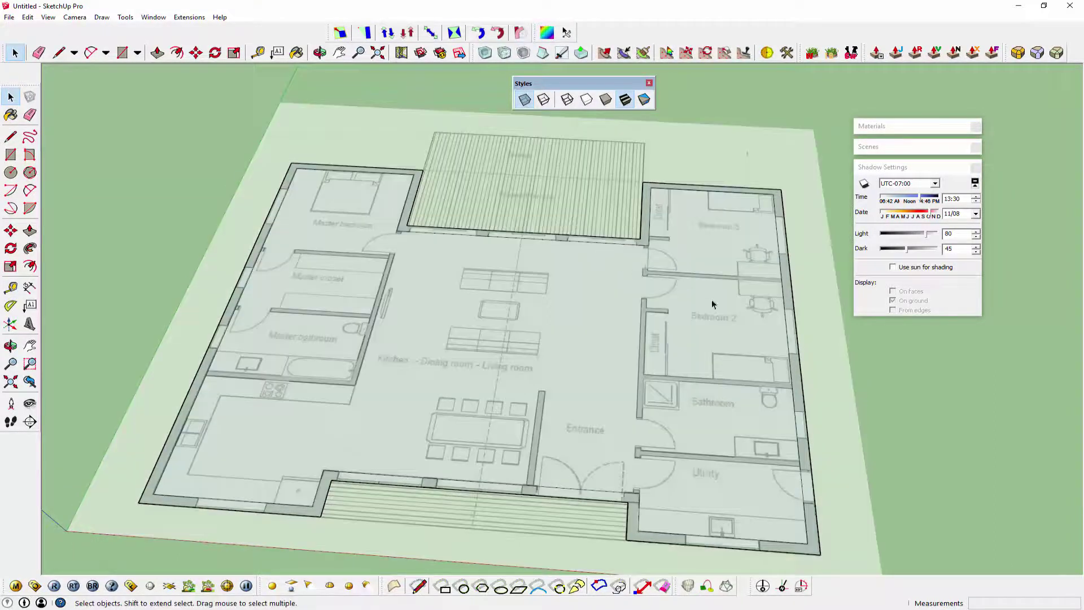
mouse_move(712, 304)
middle_mouse_down()
mouse_move(735, 421)
mouse_move(801, 297)
mouse_move(619, 271)
mouse_move(715, 248)
mouse_move(736, 308)
mouse_move(700, 310)
middle_mouse_up()
scroll(220, 476, "up", 3)
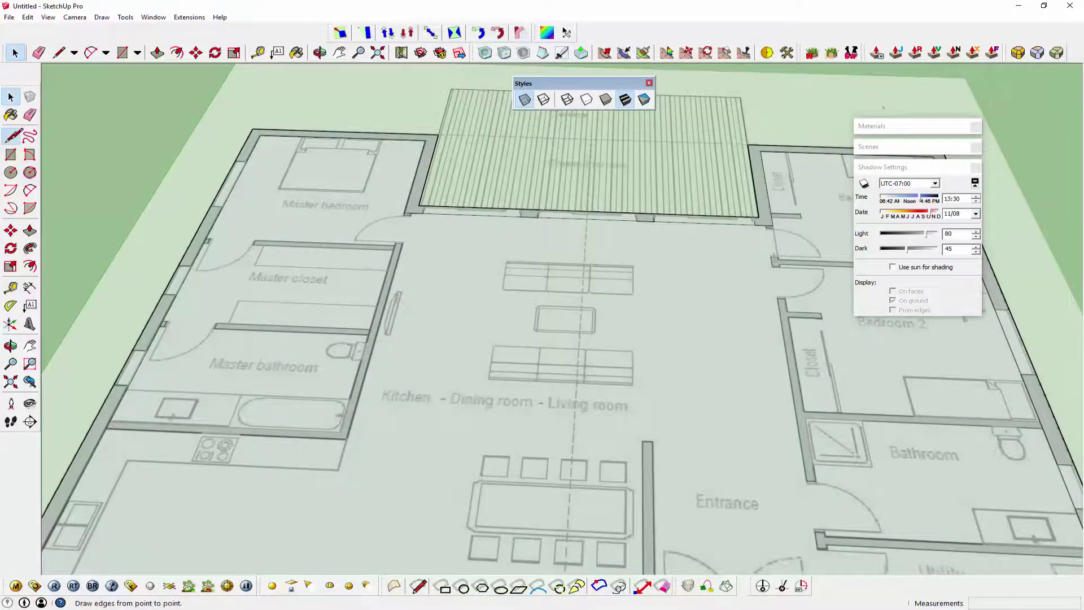
Draw a line along the bathroom wall from its left corner to its right corner.
left_click(10, 136)
scroll(266, 351, "up", 2)
scroll(266, 351, "up", 1)
left_click(115, 467)
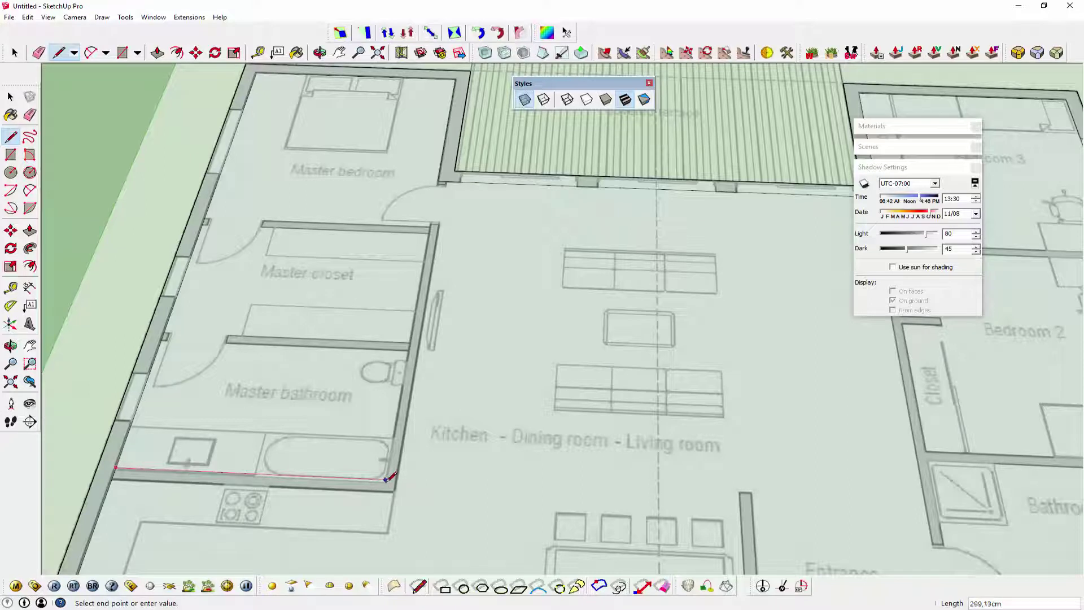
left_click(387, 479)
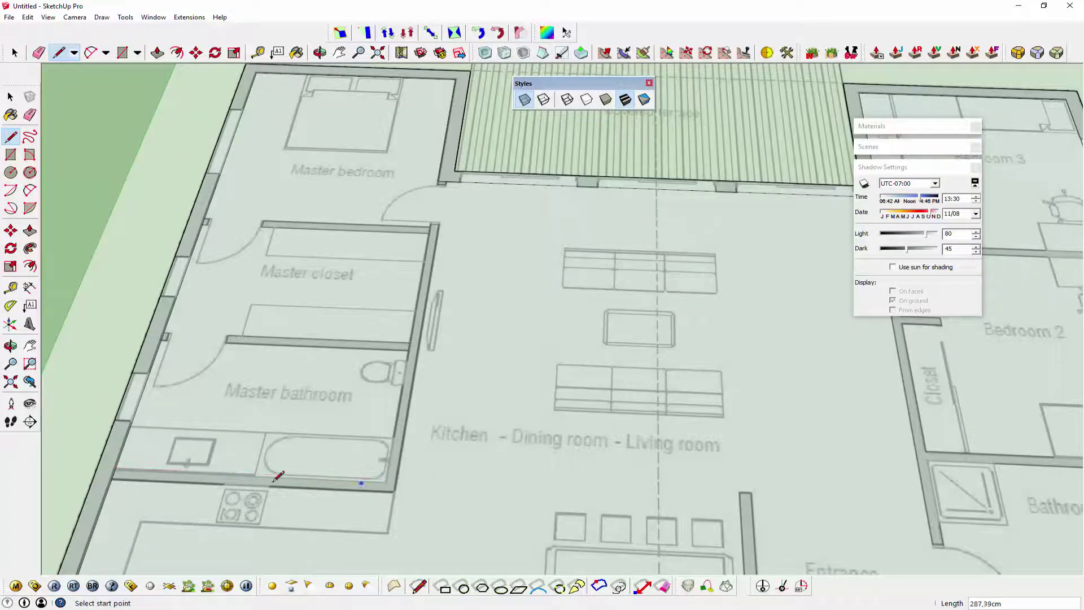
left_click(115, 469)
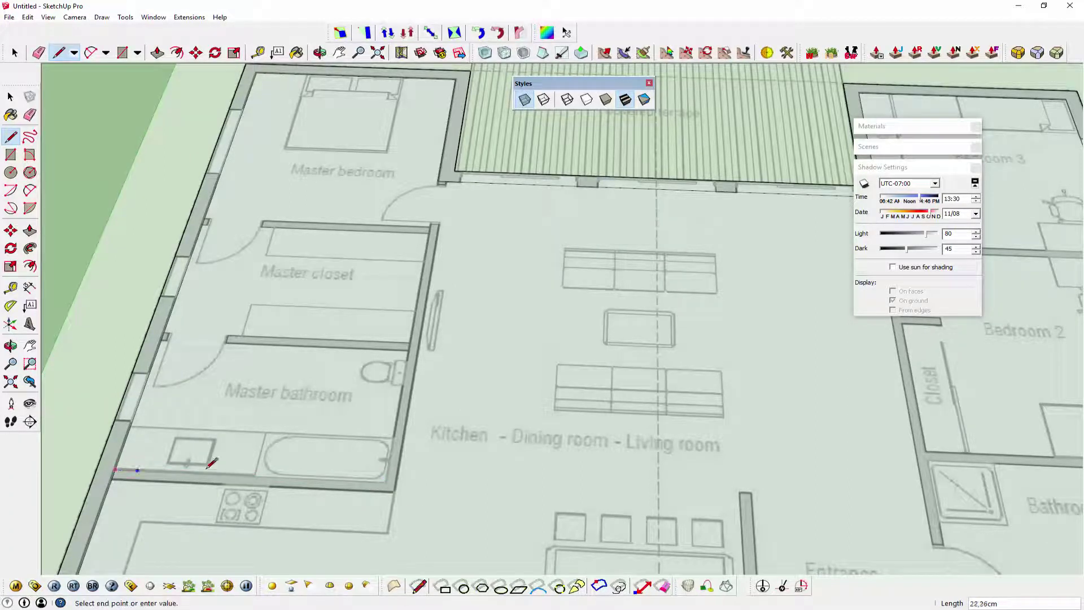
left_click(385, 481)
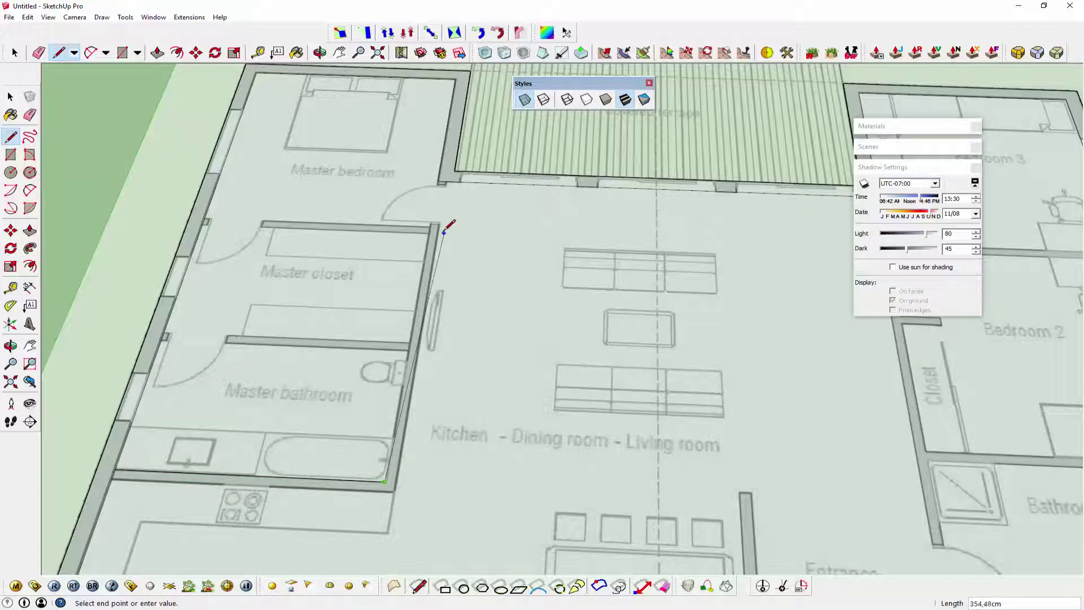
Continue the wall edge to the Master bedroom wall and finish it at the bathroom corner.
left_click(438, 181)
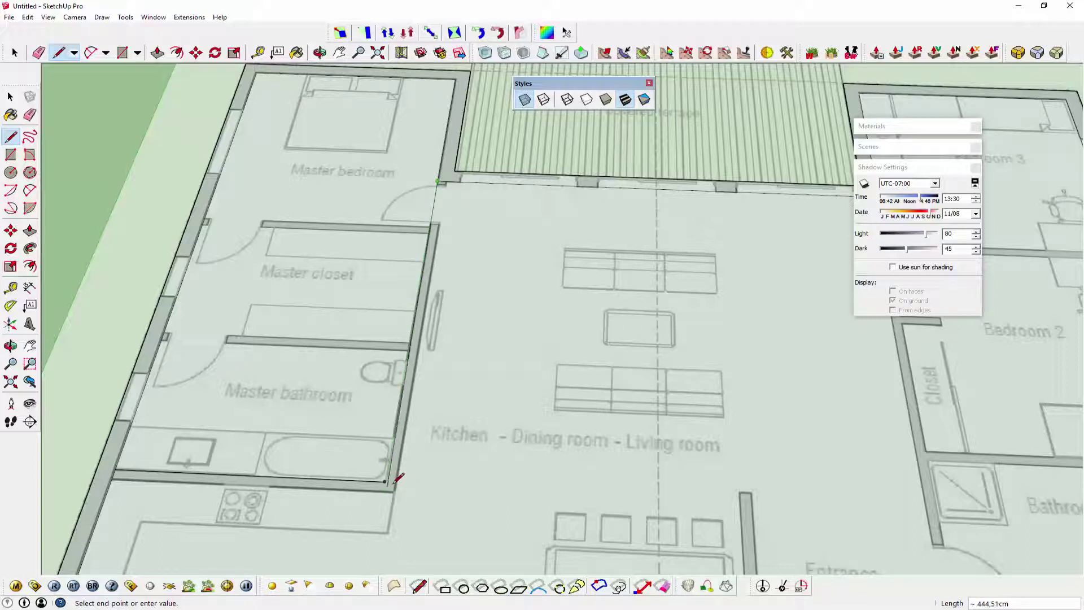
scroll(394, 479, "up", 1)
scroll(393, 479, "up", 2)
scroll(392, 474, "up", 1)
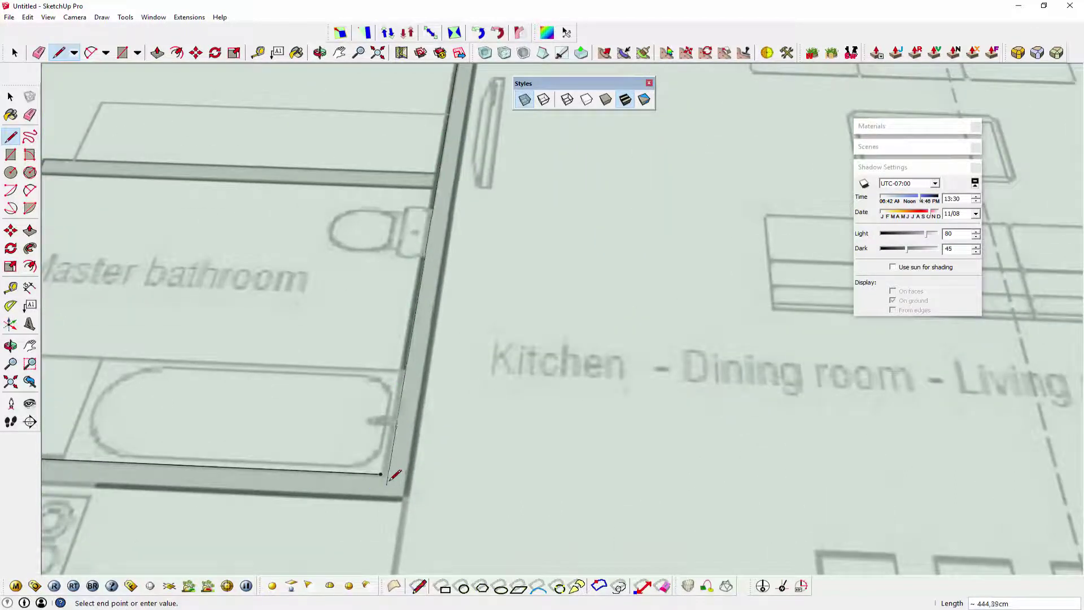
scroll(390, 466, "up", 1)
scroll(379, 466, "up", 1)
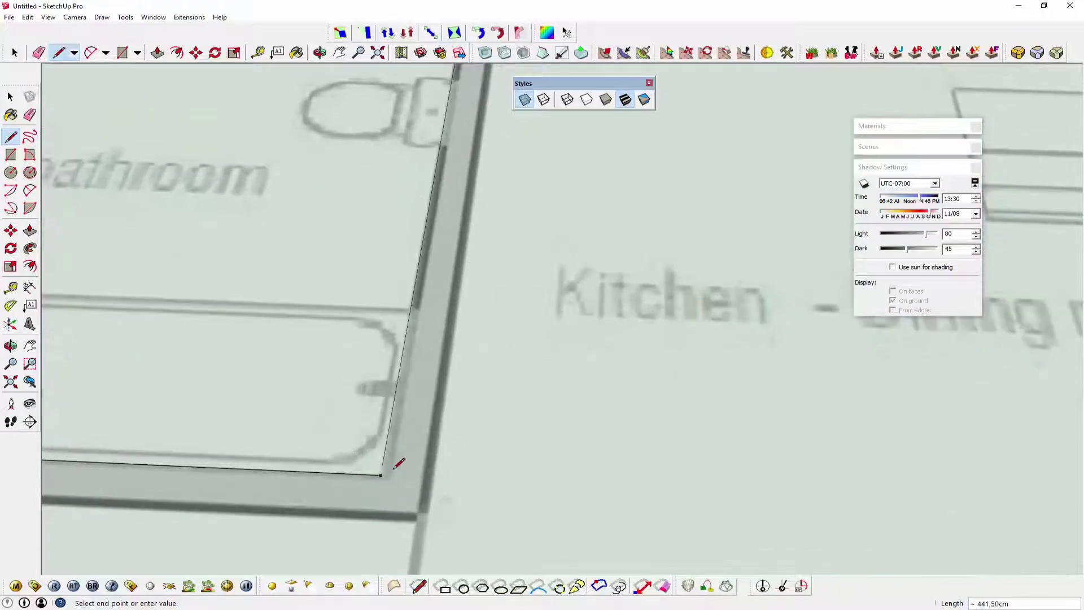
left_click(383, 472)
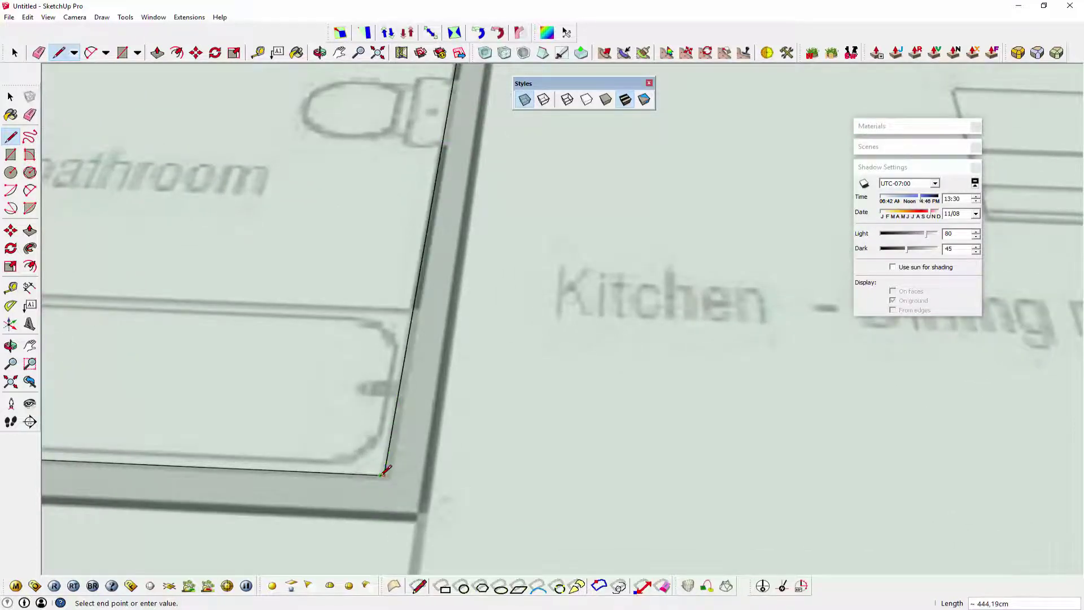
scroll(386, 475, "up", 1)
scroll(388, 479, "up", 1)
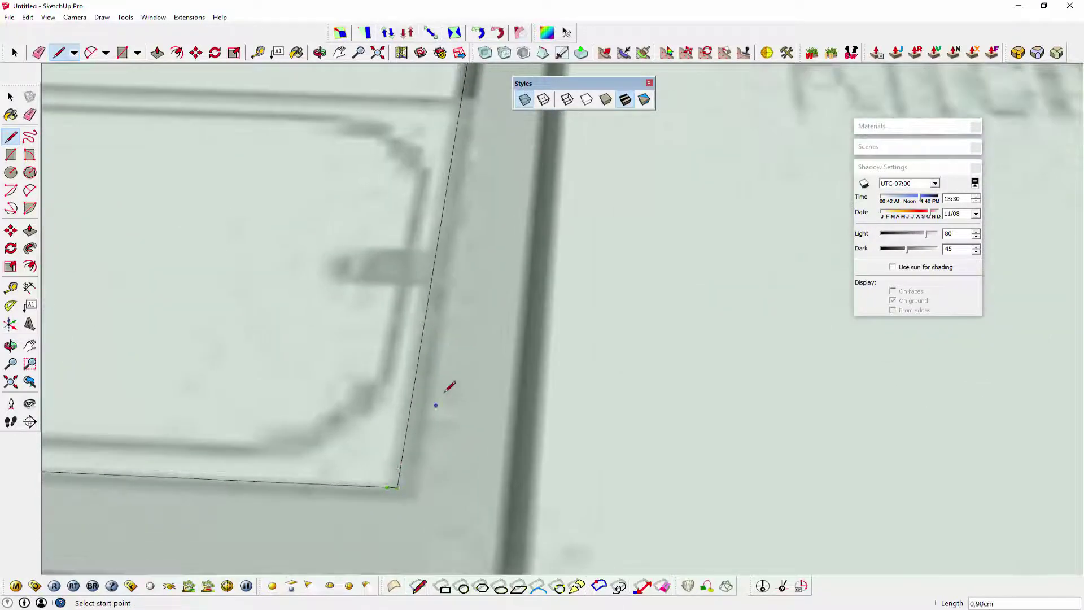
scroll(445, 389, "down", 3)
scroll(511, 361, "down", 2)
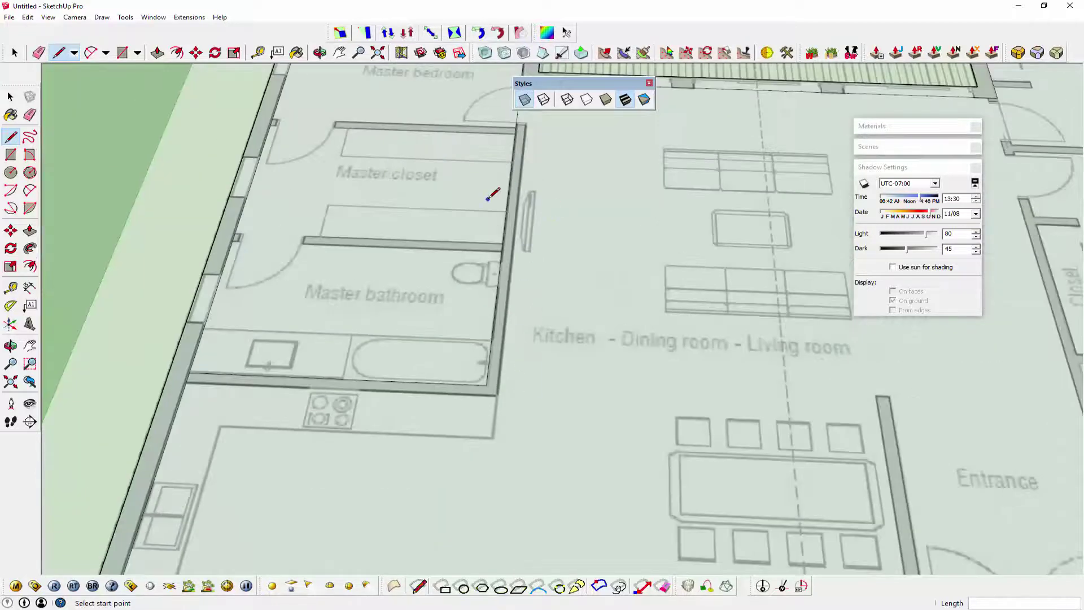
Mark a 10 cm Tape Measure guide offset from the master room's wall edge.
key("h")
left_click_drag(489, 199, 459, 298)
right_click(465, 301)
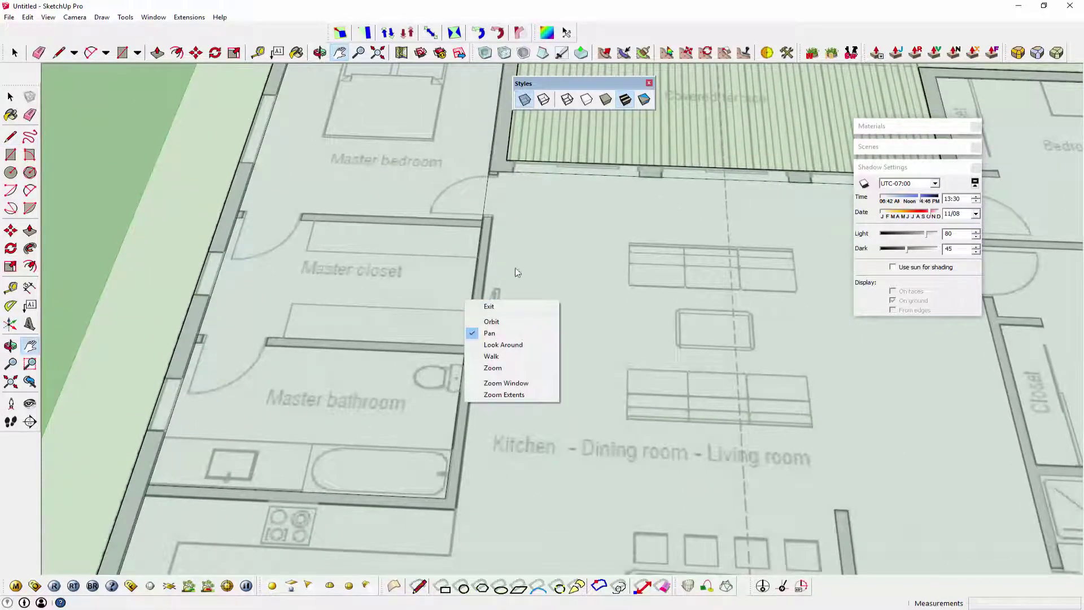
left_click(516, 306)
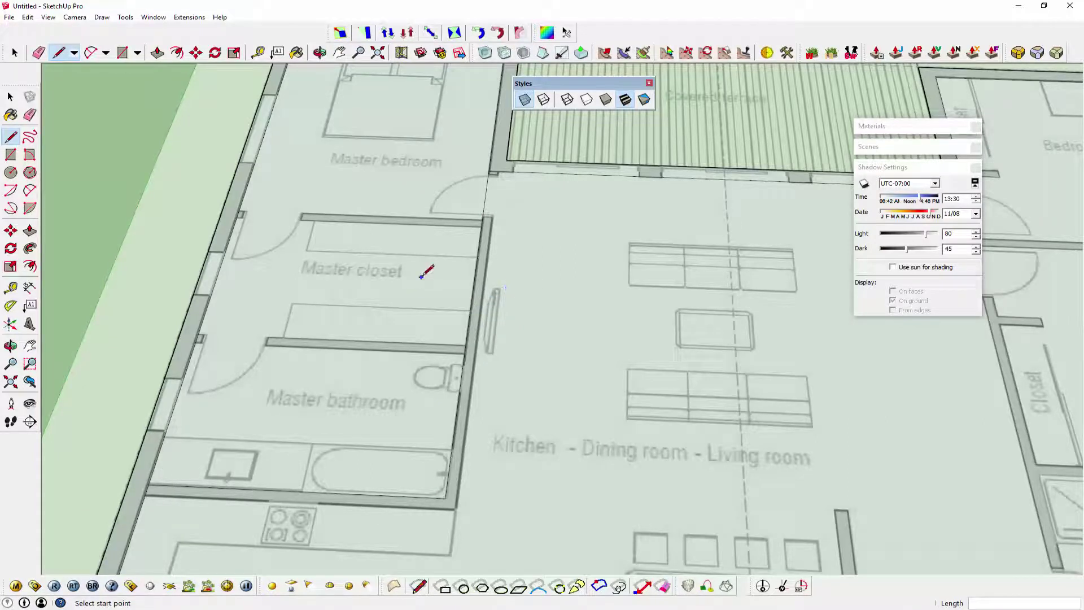
left_click(11, 287)
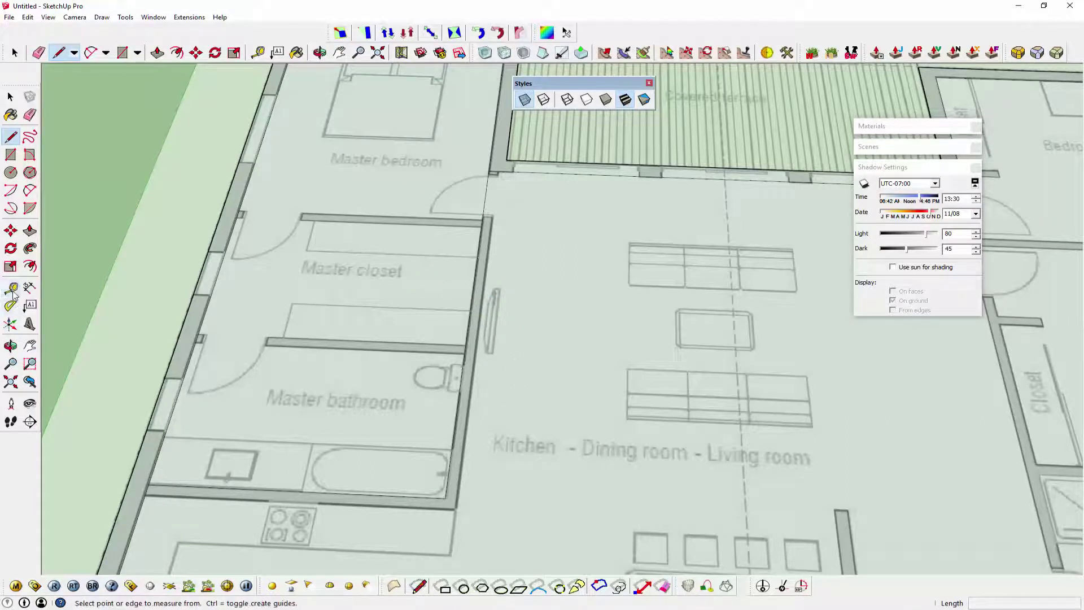
left_click(485, 197)
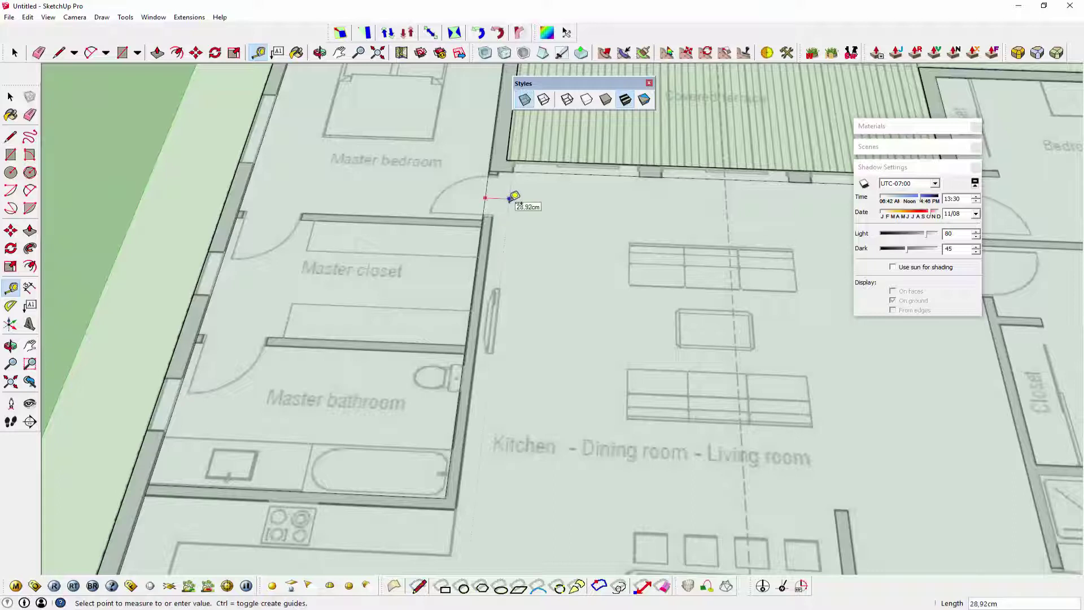
type("0")
key("Return")
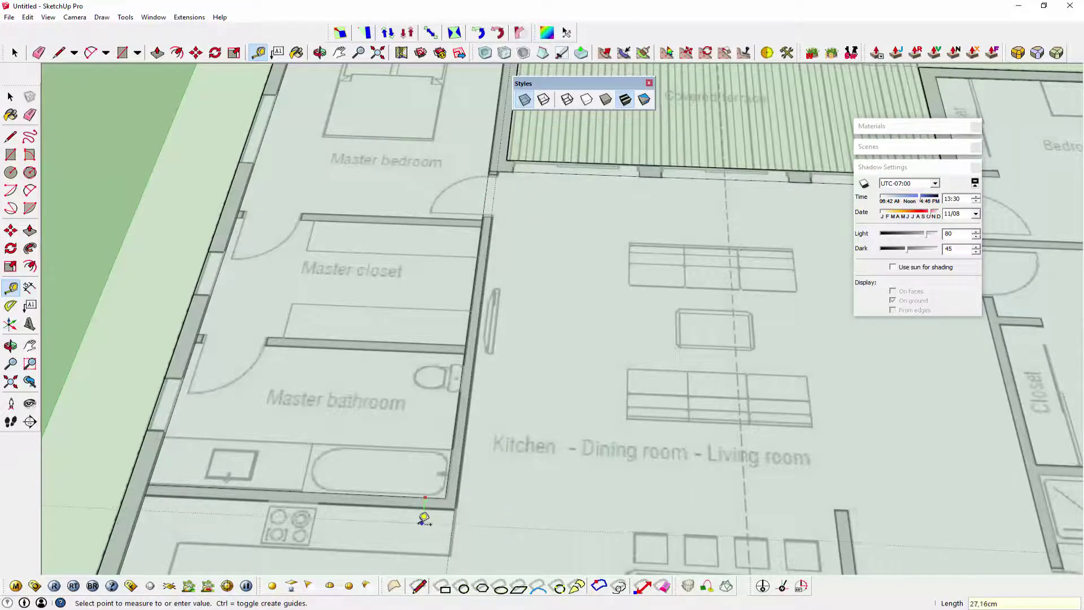
Start a line at the wall corner, cancel it, and zoom out to the whole plan.
left_click(10, 136)
left_click(493, 171)
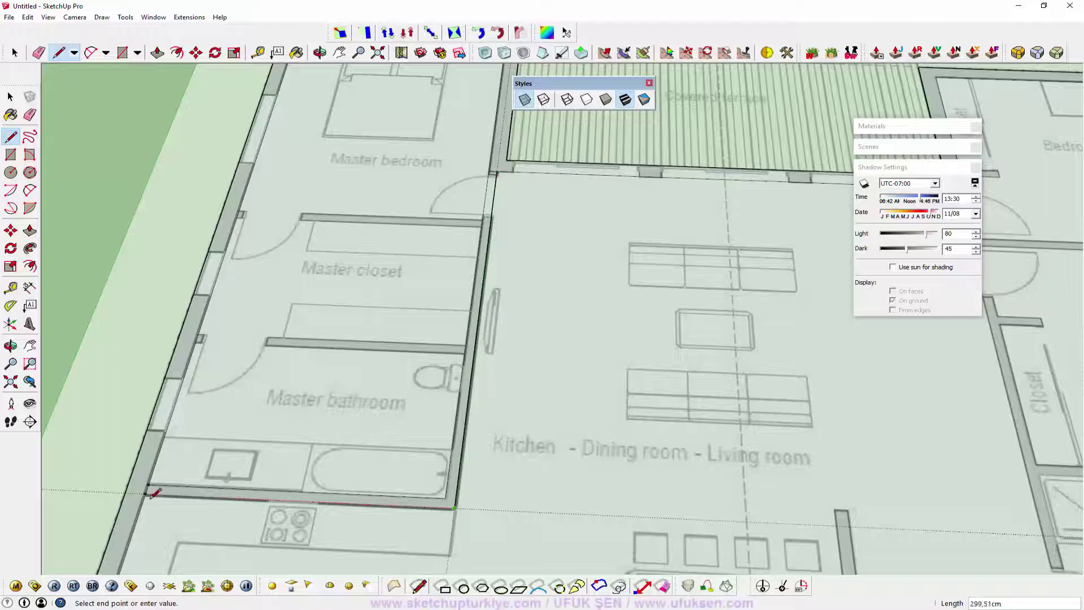
key("Escape")
scroll(559, 330, "down", 2)
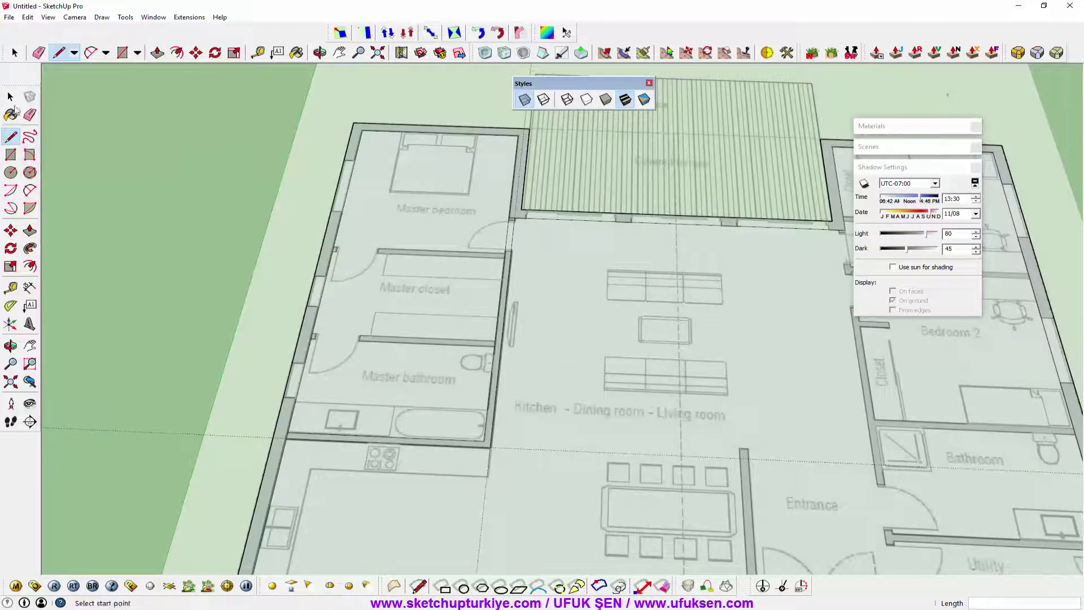
left_click(10, 97)
scroll(723, 272, "down", 2)
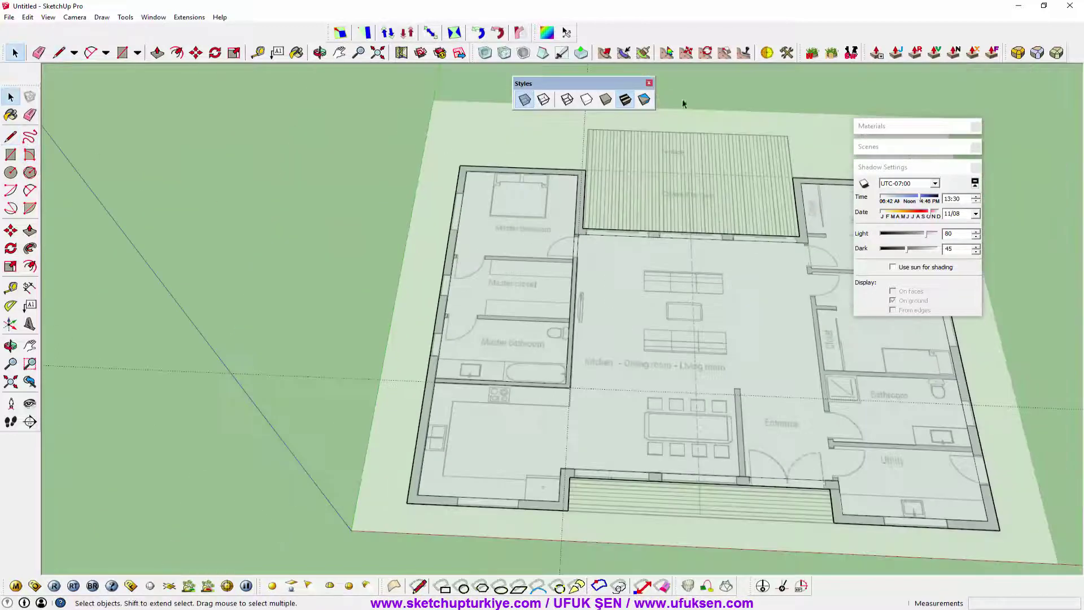
Turn off X-ray so the traced floor faces appear opaque.
left_click(525, 101)
scroll(608, 315, "up", 1)
scroll(556, 203, "up", 1)
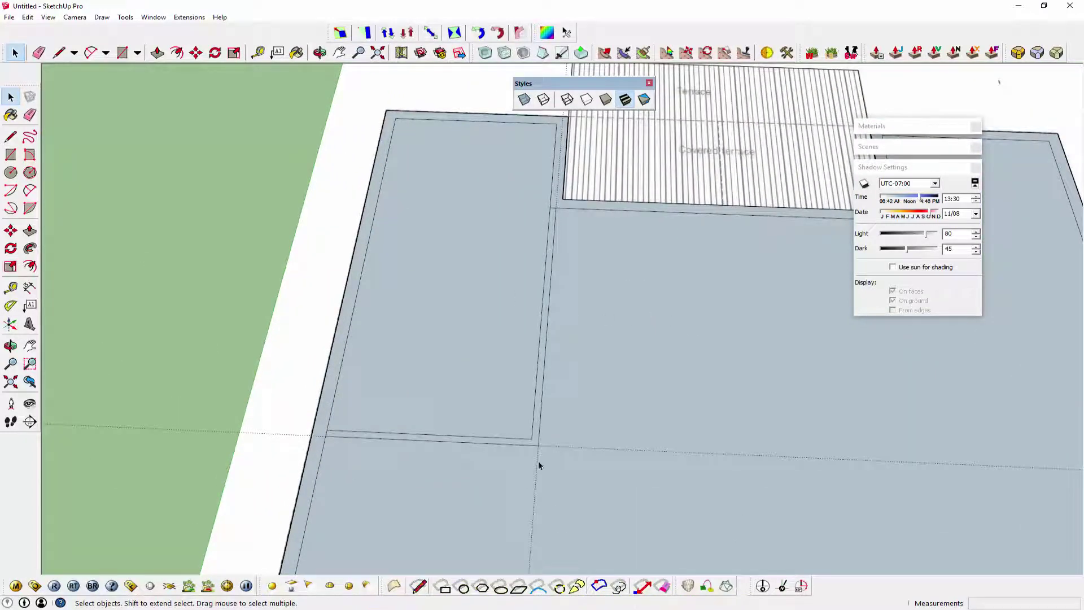
Erase the stray edge along the wall between the master rooms.
left_click(30, 115)
scroll(316, 415, "up", 3)
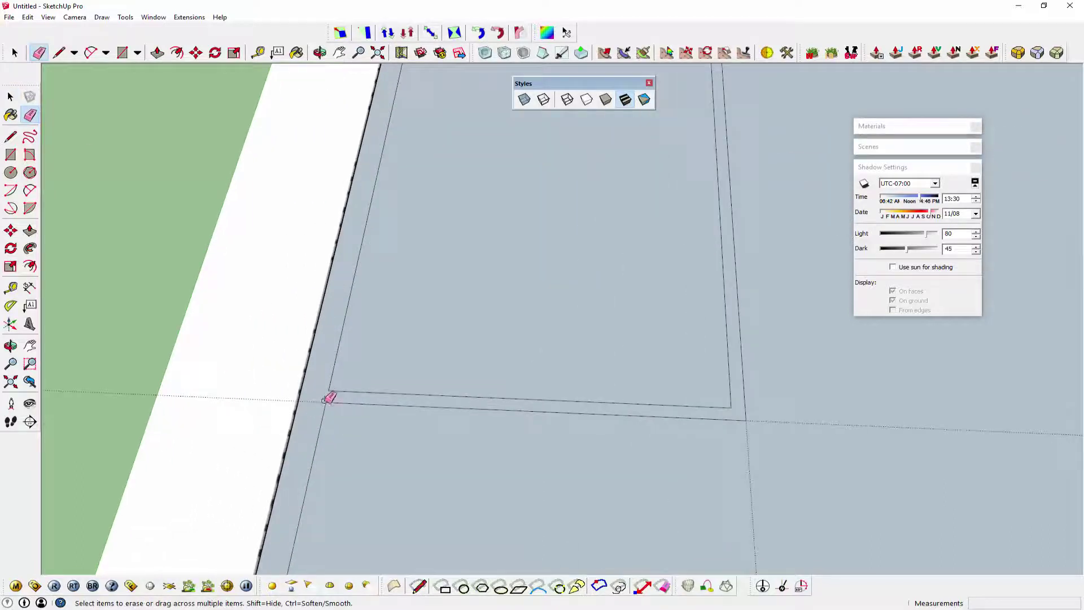
scroll(680, 164, "down", 1)
scroll(700, 125, "up", 2)
scroll(688, 197, "down", 1)
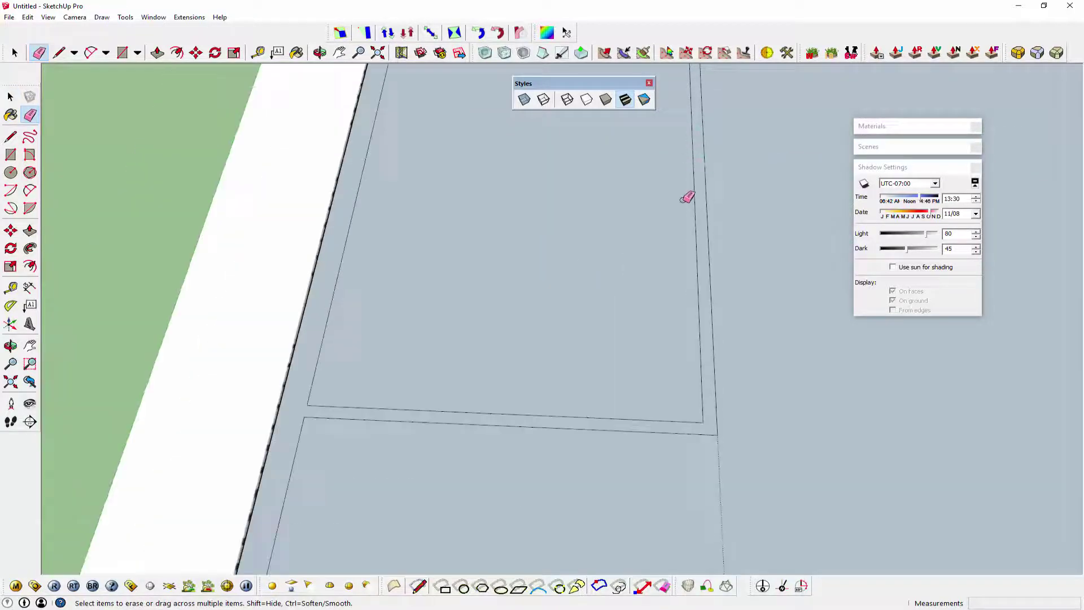
scroll(688, 197, "down", 3)
scroll(637, 259, "up", 1)
scroll(592, 285, "up", 1)
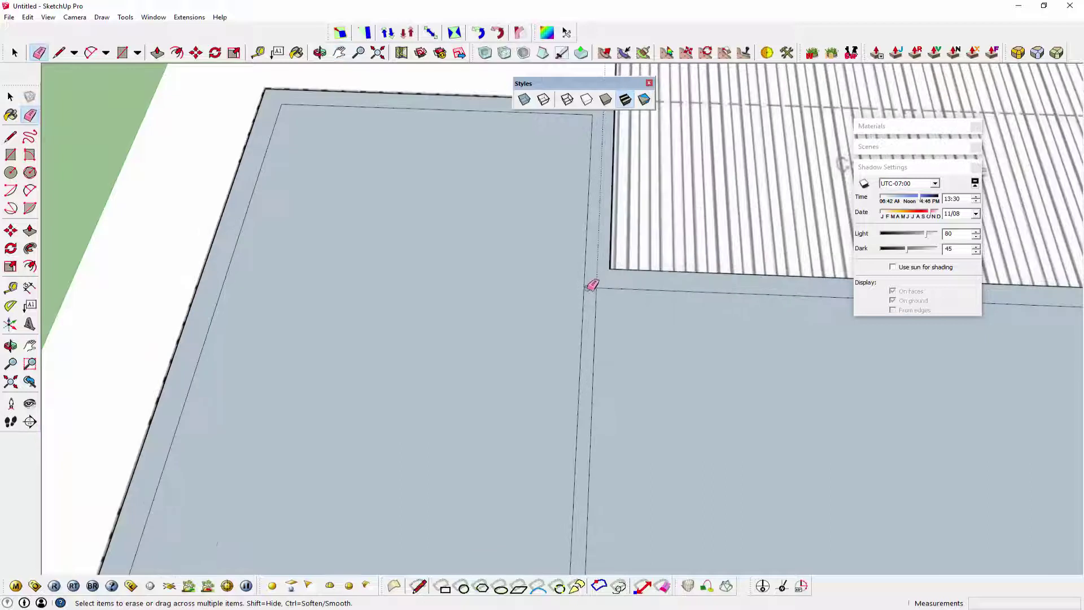
left_click(600, 271)
scroll(570, 268, "down", 3)
scroll(551, 308, "down", 1)
scroll(629, 404, "down", 2)
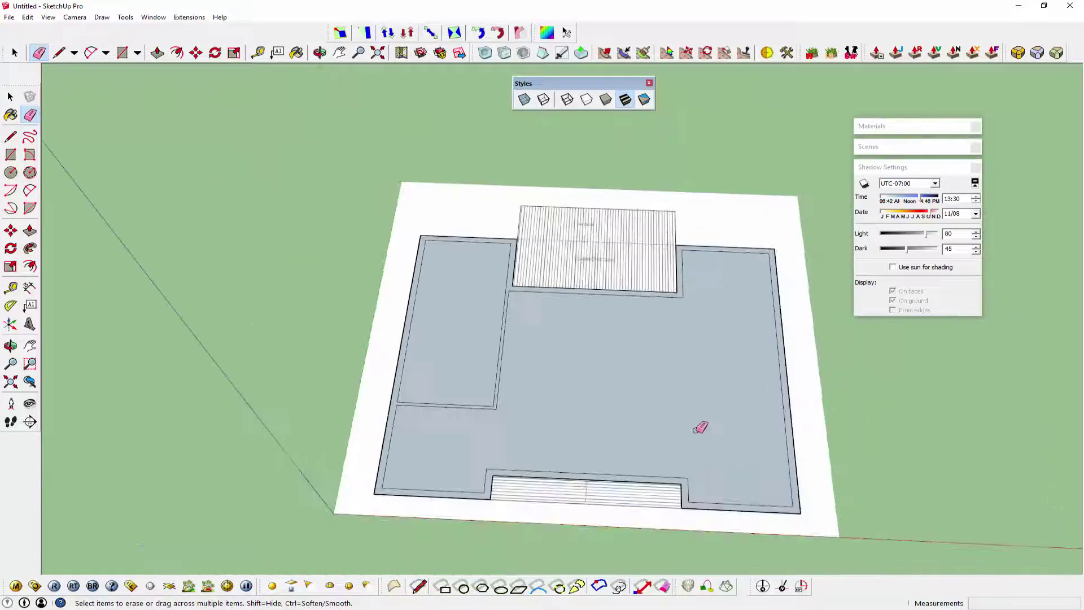
Select the floor face and all its connected geometry.
left_click(10, 96)
left_click(594, 347)
triple_click(593, 347)
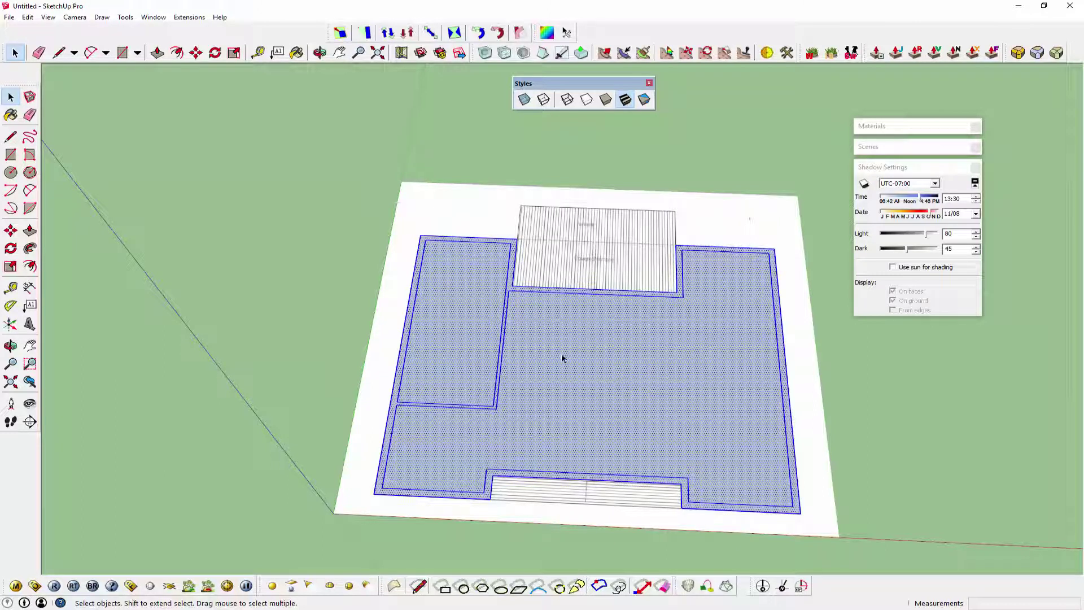
Reverse the selected floor's faces to white front faces and orbit around the plan.
right_click(579, 331)
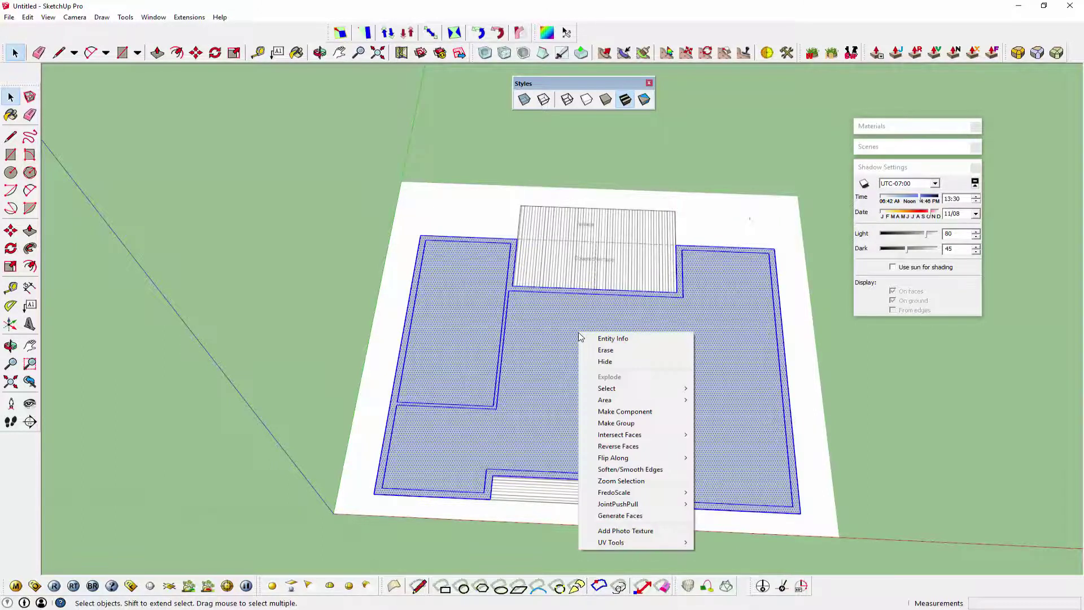
left_click(616, 446)
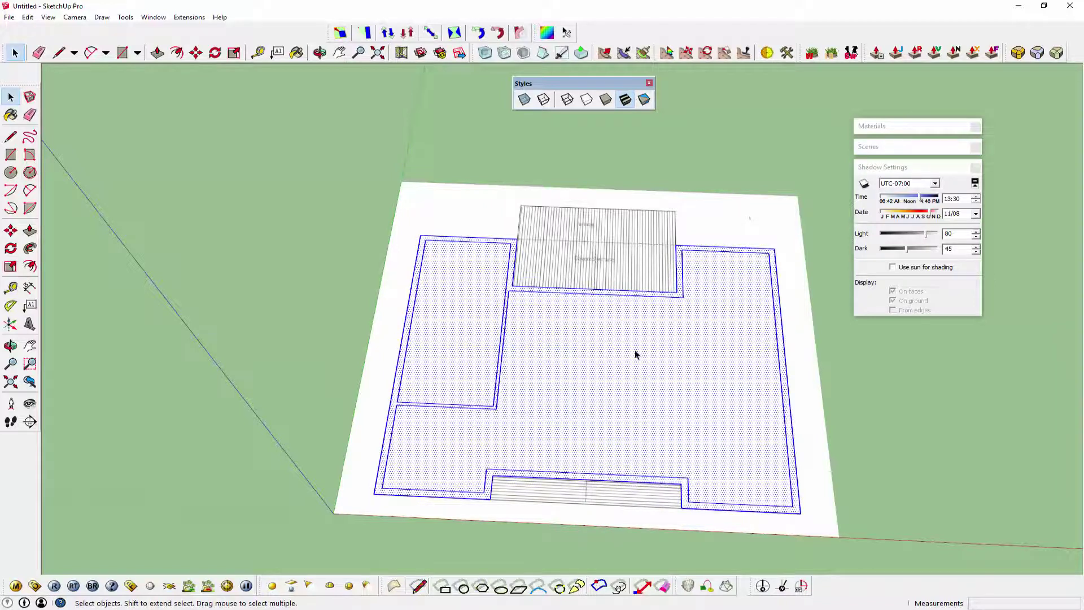
mouse_move(692, 368)
middle_mouse_down()
mouse_move(1020, 424)
mouse_move(535, 379)
mouse_move(537, 252)
mouse_move(535, 346)
mouse_move(561, 330)
middle_mouse_up()
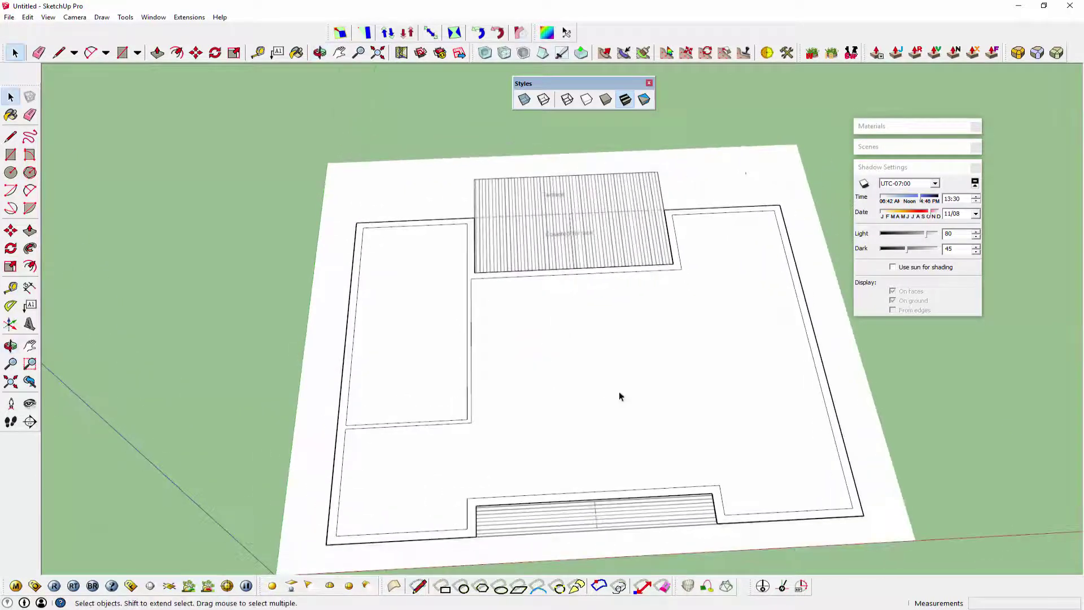
middle_click_drag(619, 396, 578, 366)
middle_click_drag(497, 327, 409, 280)
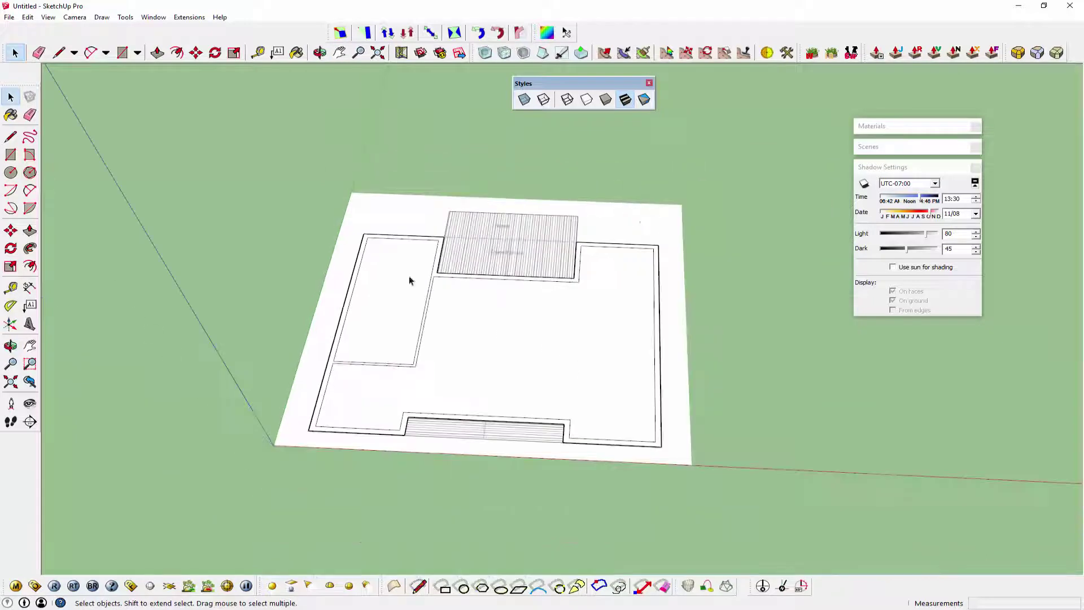
middle_click_drag(559, 339, 467, 315, "shift")
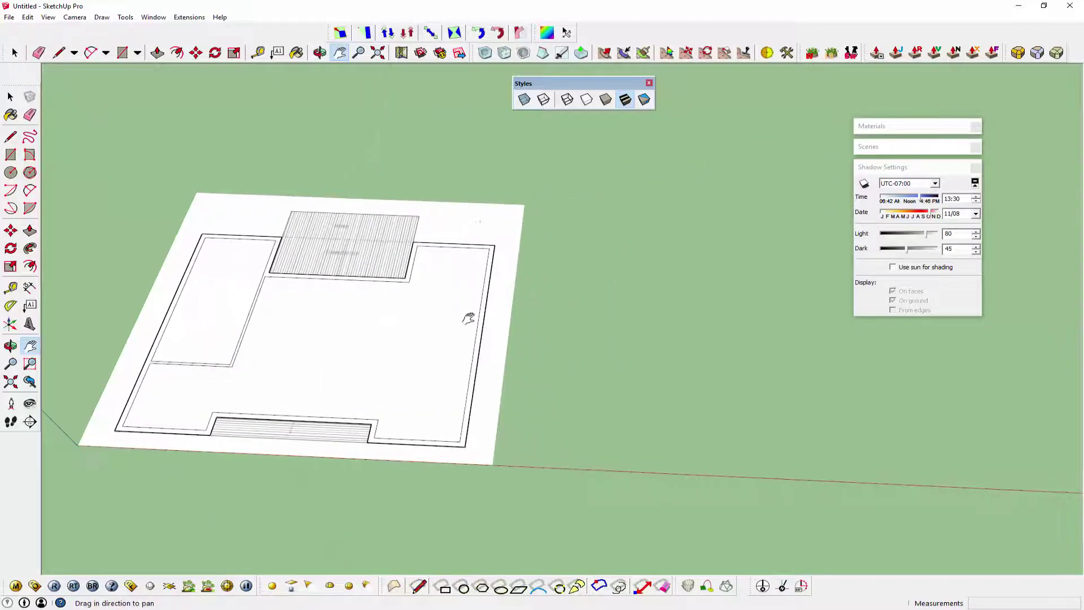
left_click(10, 155)
left_click(607, 295)
left_click(718, 370)
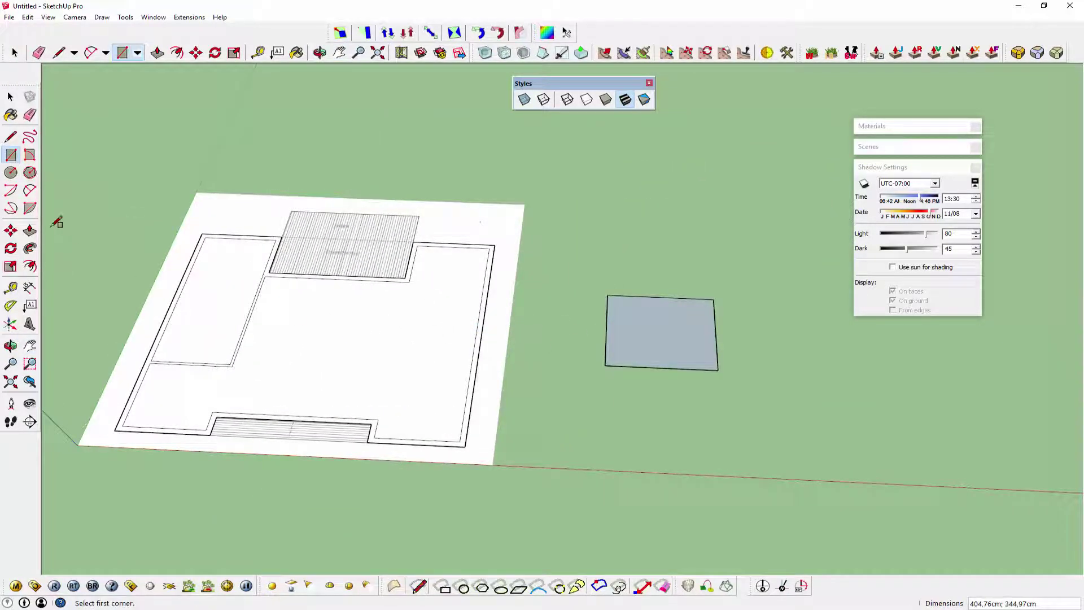
key("p")
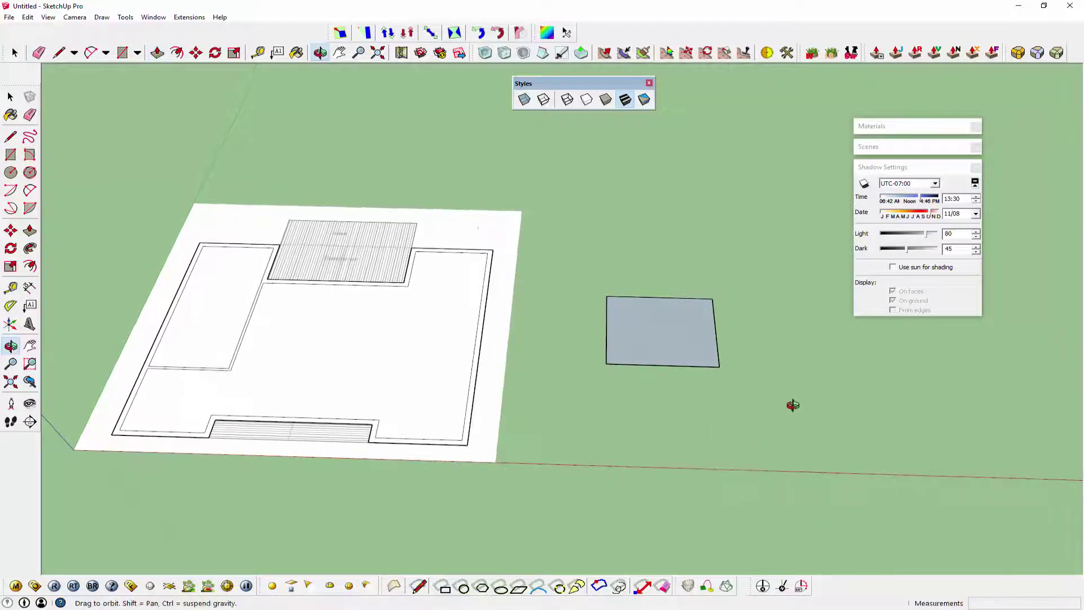
left_click_drag(694, 324, 677, 249)
mouse_move(661, 404)
middle_mouse_down()
mouse_move(834, 320)
mouse_move(790, 317)
middle_mouse_up()
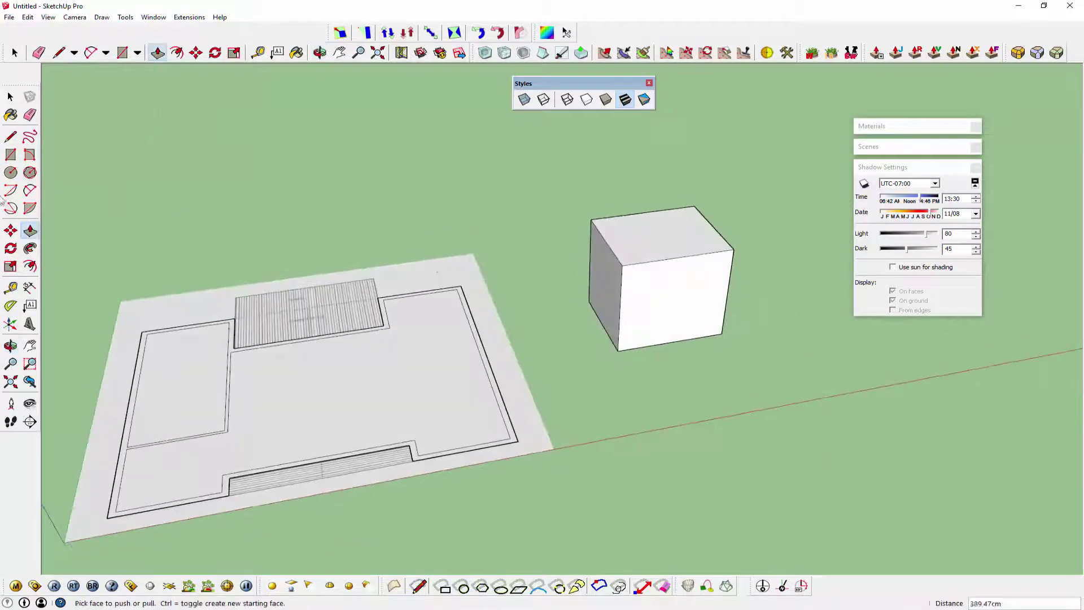
key("space")
left_click(677, 294)
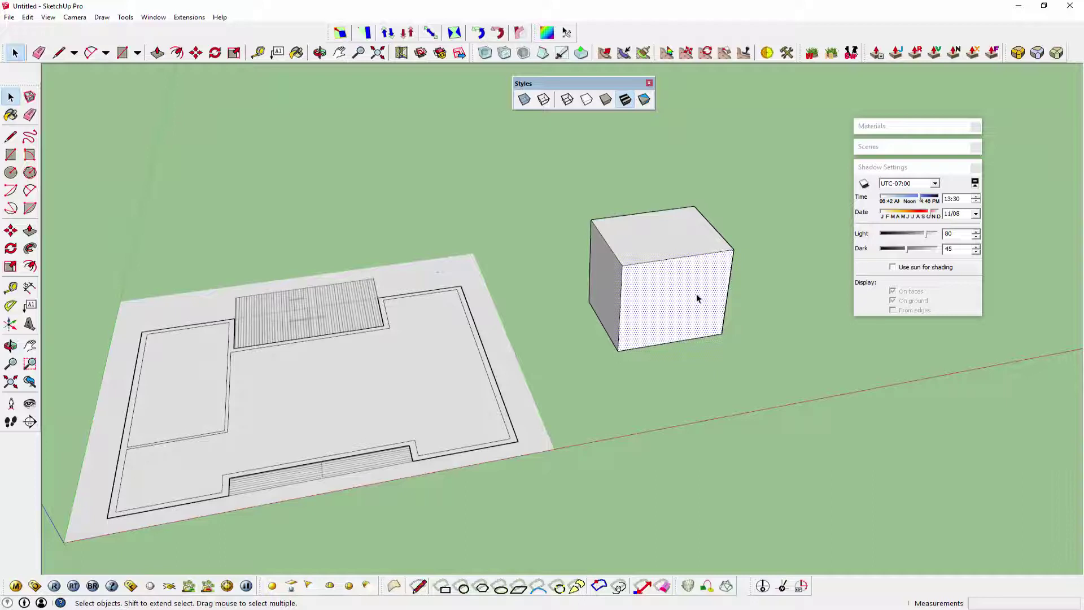
key("Delete")
mouse_move(760, 365)
middle_mouse_down()
mouse_move(827, 236)
mouse_move(711, 279)
mouse_move(735, 198)
mouse_move(696, 243)
middle_mouse_up()
mouse_move(641, 277)
middle_mouse_down()
mouse_move(670, 349)
mouse_move(637, 279)
middle_mouse_up()
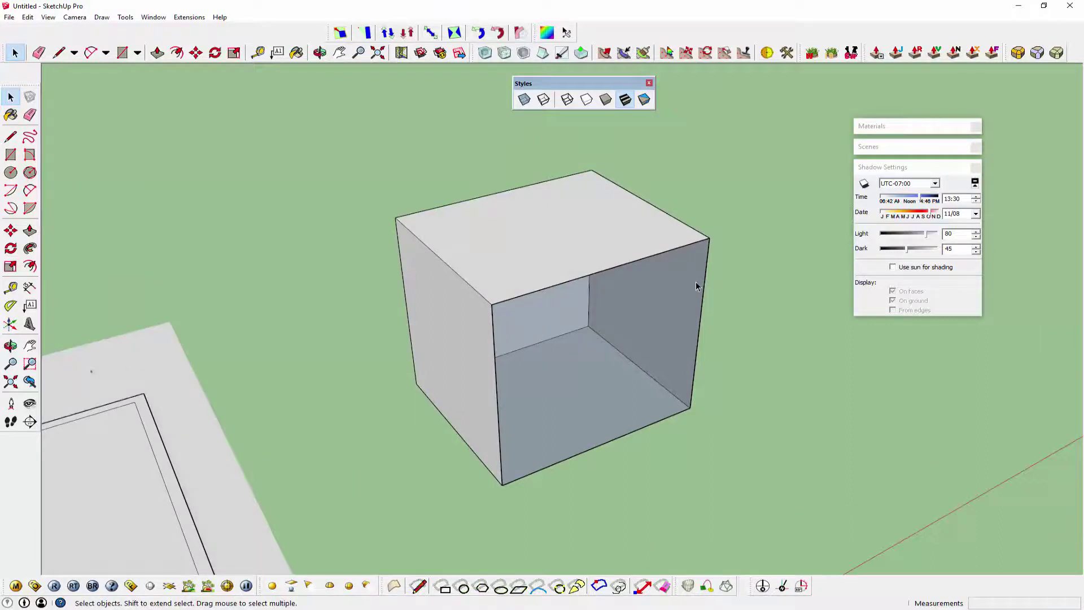
middle_click_drag(566, 290, 297, 246)
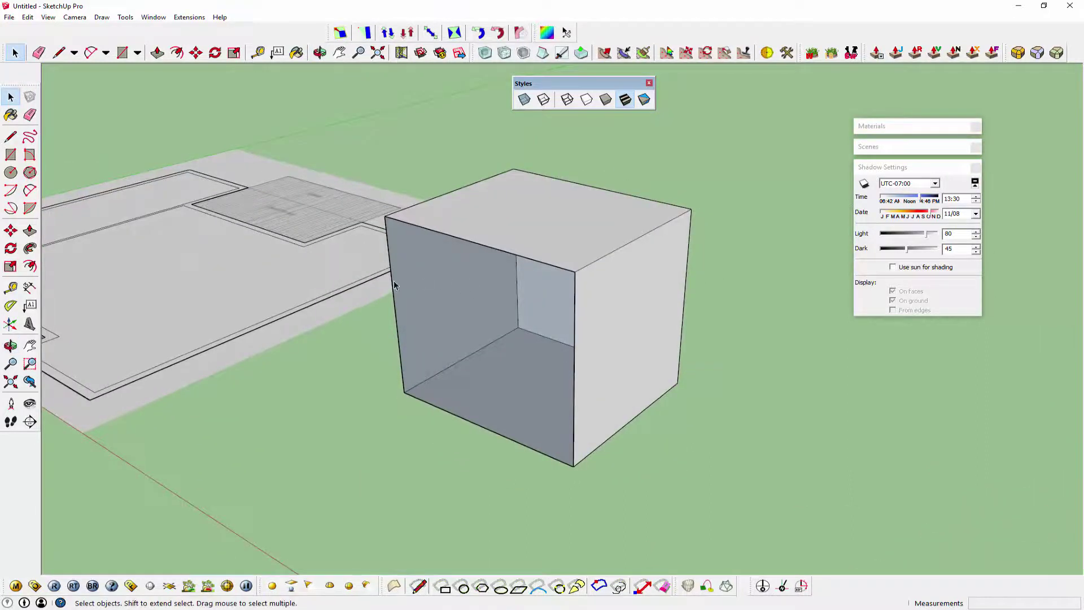
mouse_move(394, 280)
middle_mouse_down()
mouse_move(794, 302)
mouse_move(830, 280)
mouse_move(481, 160)
mouse_move(700, 275)
mouse_move(679, 232)
middle_mouse_up()
scroll(678, 232, "down", 5)
left_click_drag(581, 174, 808, 351)
key("Delete")
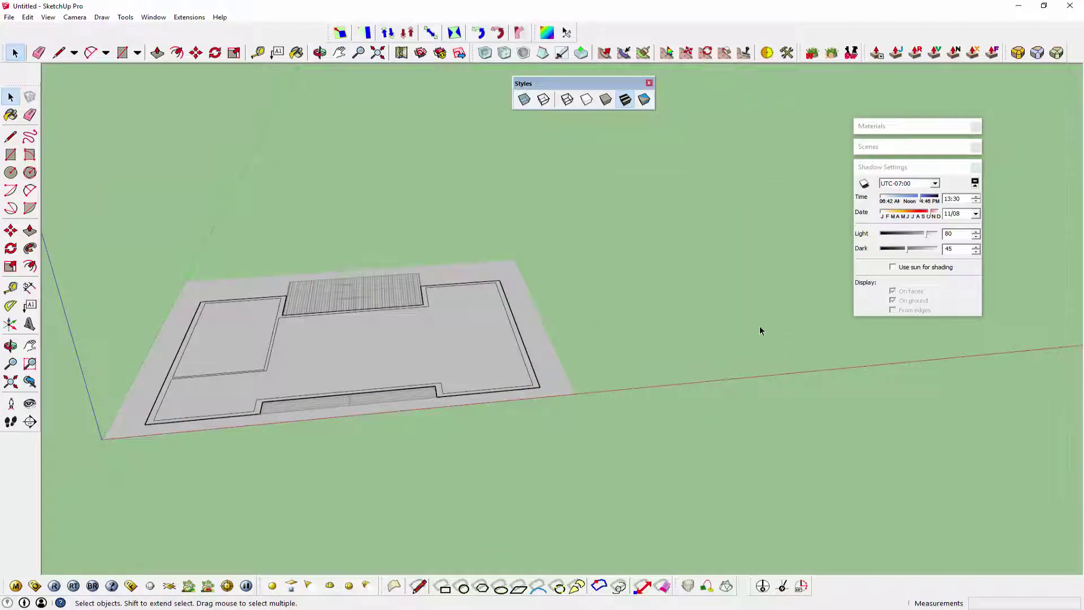
middle_click_drag(760, 331, 285, 347)
scroll(497, 346, "up", 3)
scroll(446, 254, "up", 3)
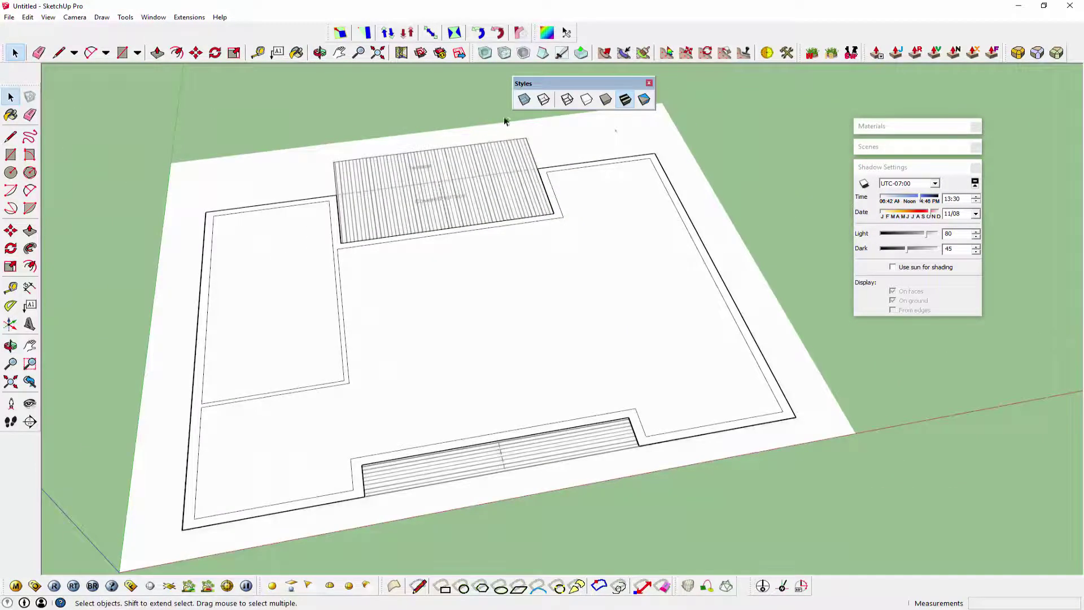
Turn X-ray back on and cancel a stray line started at the entrance wall.
left_click(524, 100)
scroll(329, 293, "up", 3)
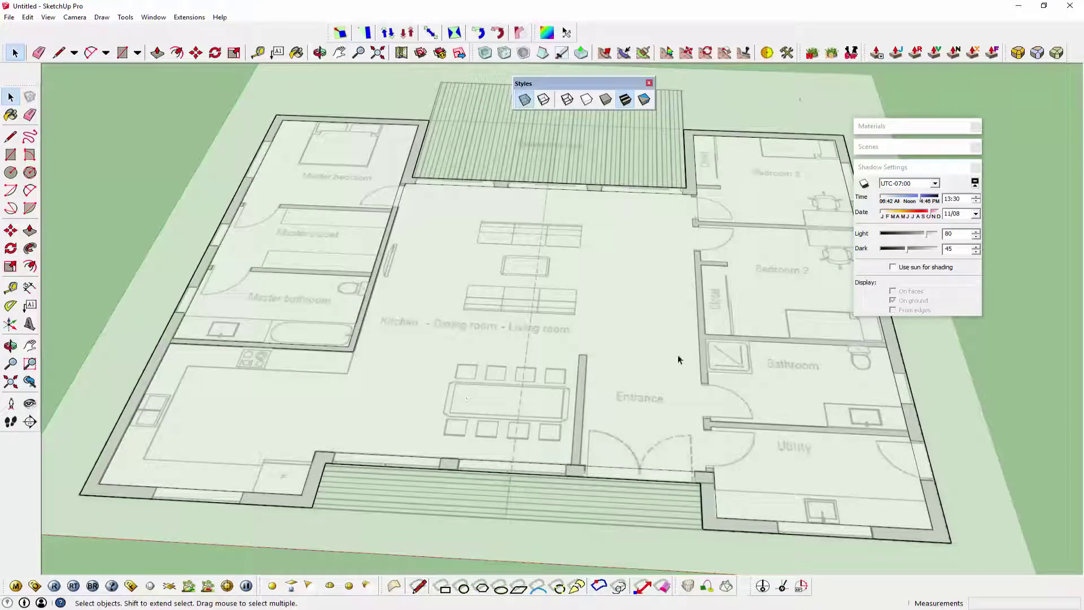
scroll(638, 465, "up", 2)
scroll(646, 495, "up", 1)
left_click(10, 136)
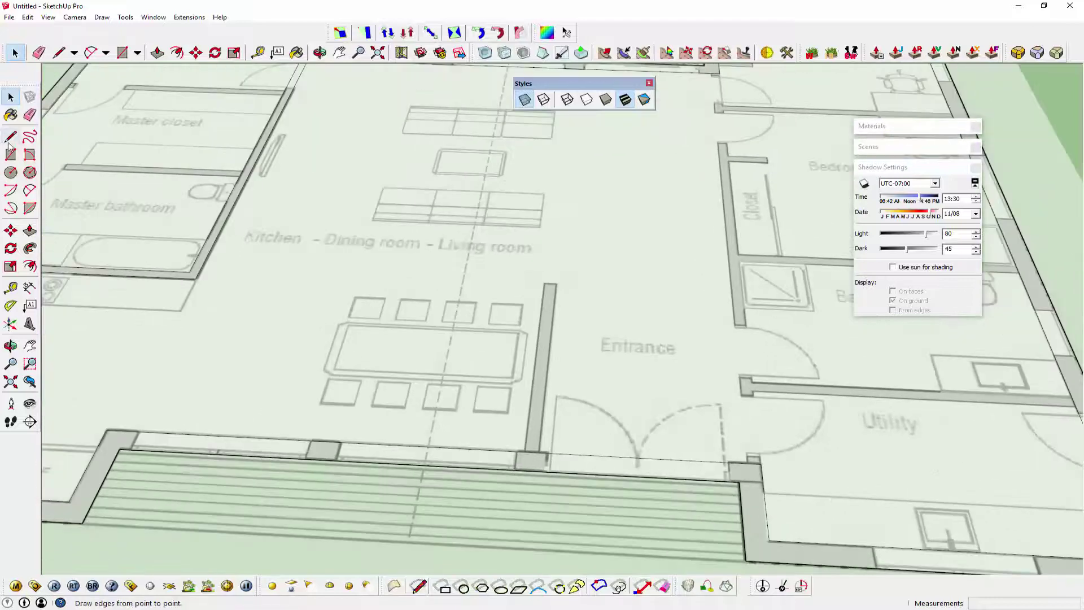
left_click(525, 451)
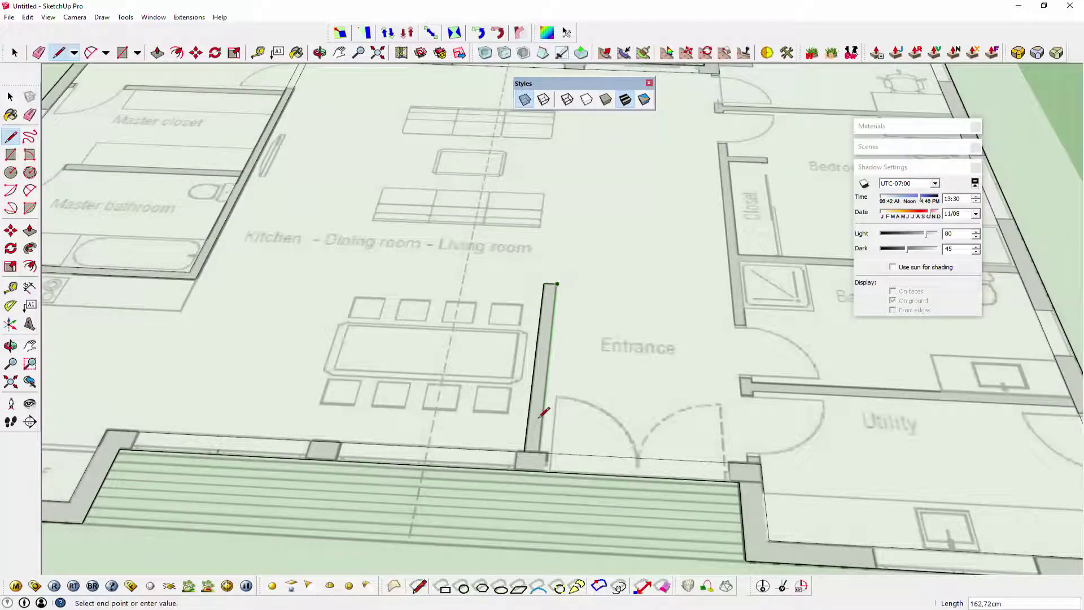
key("Escape")
scroll(587, 335, "down", 3)
scroll(585, 327, "down", 3)
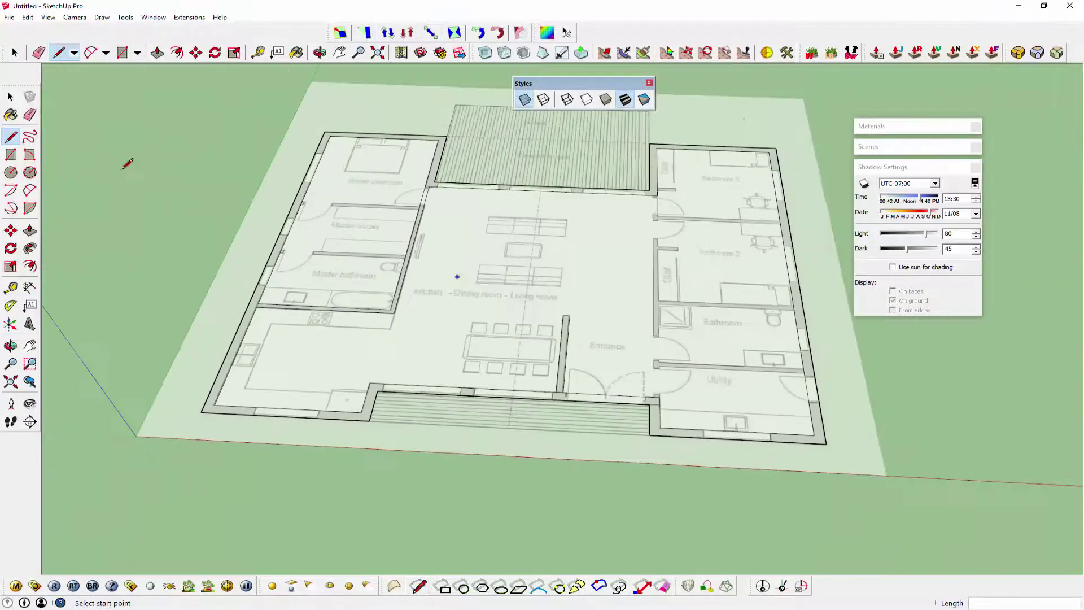
Trace both faces of the closet/bathroom wall out to the outer wall.
mouse_move(365, 275)
middle_mouse_down()
mouse_move(380, 326)
mouse_move(612, 343)
mouse_move(706, 326)
middle_mouse_up()
scroll(684, 312, "up", 3)
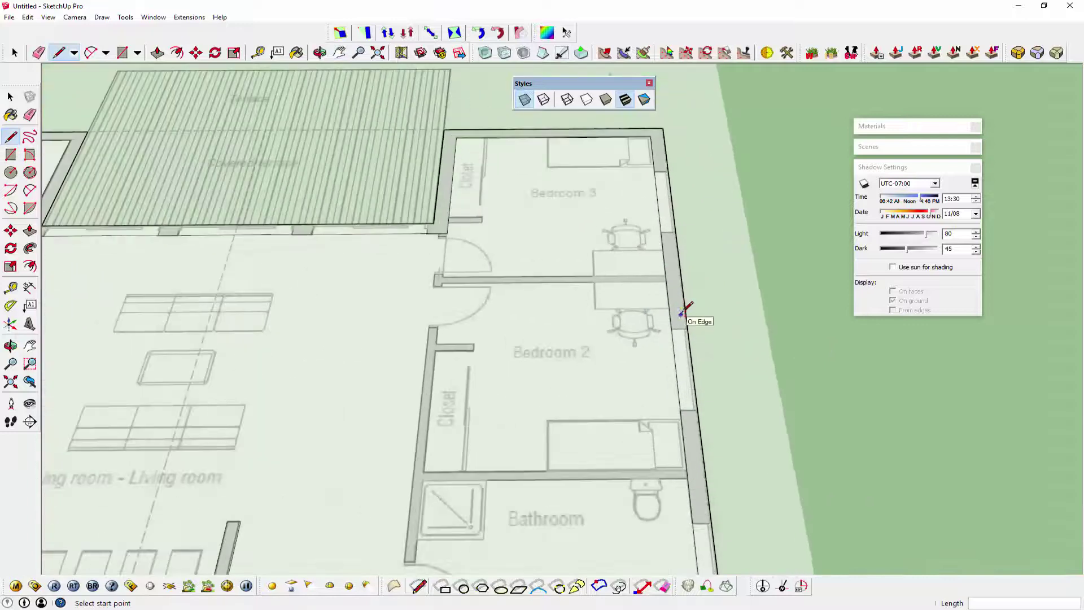
scroll(683, 311, "down", 3)
key("h")
left_click_drag(472, 351, 536, 314)
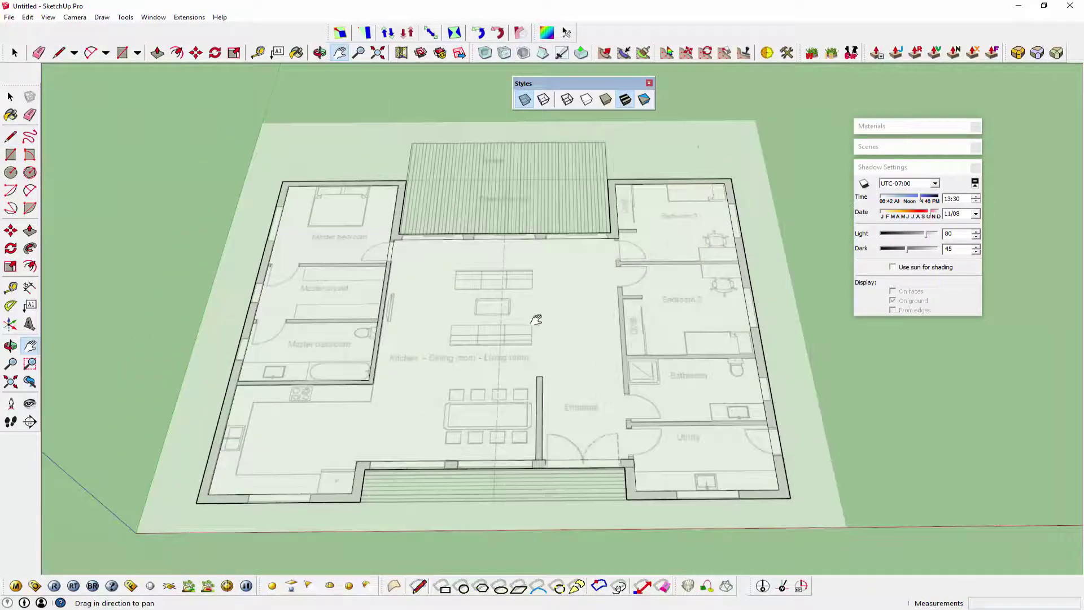
right_click(515, 284)
left_click(528, 292)
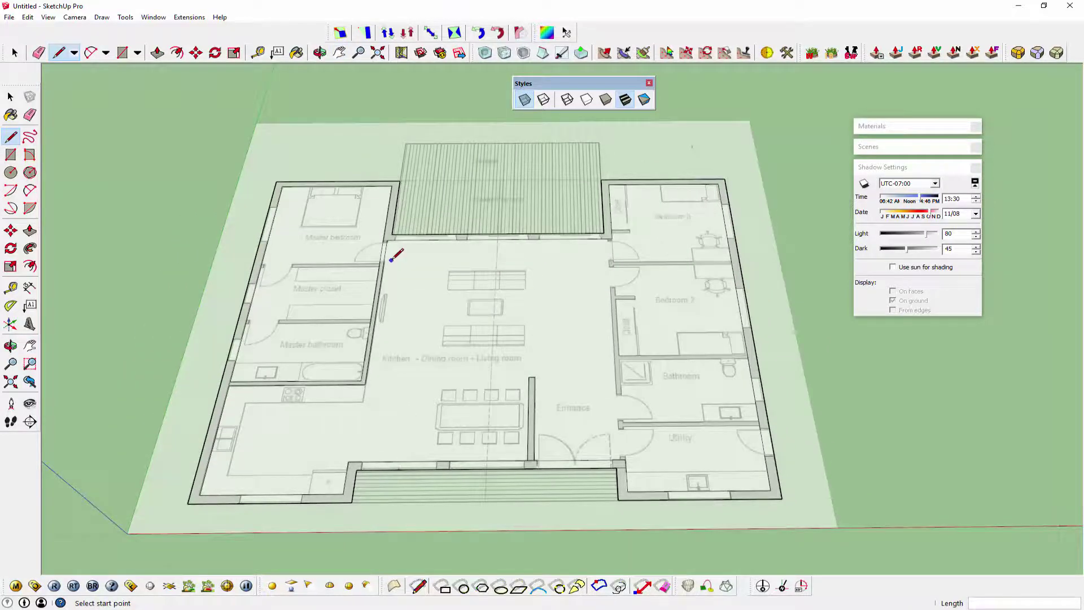
scroll(271, 303, "up", 3)
scroll(298, 316, "up", 3)
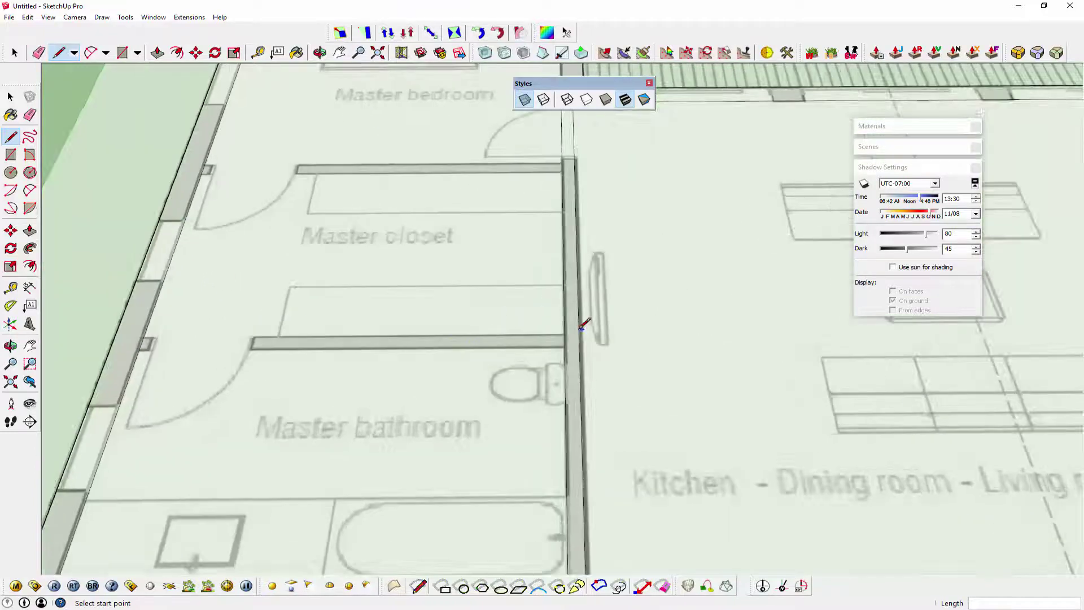
left_click(564, 332)
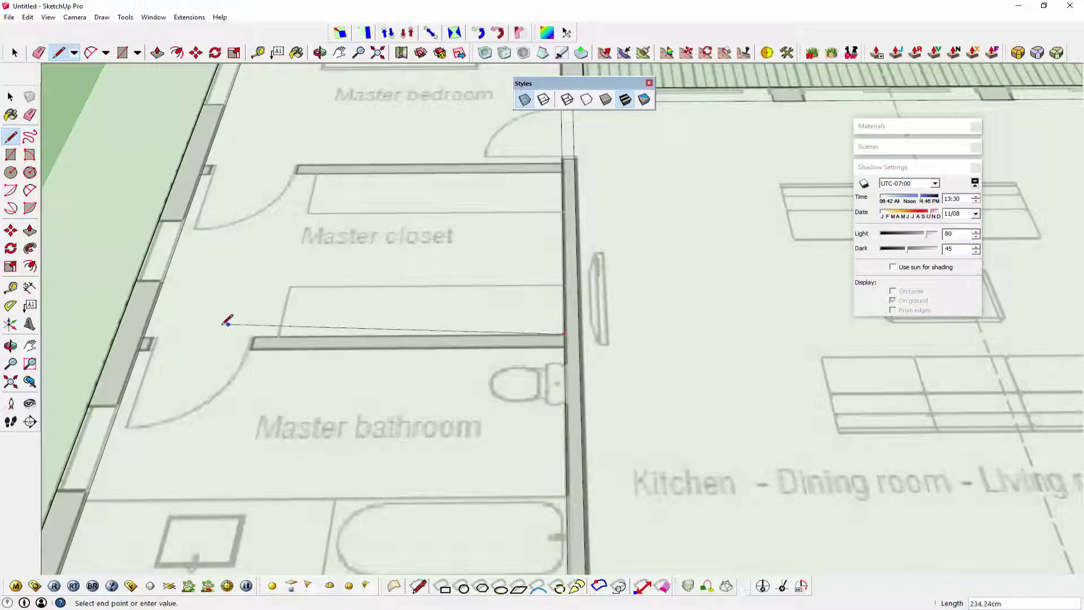
left_click(144, 337)
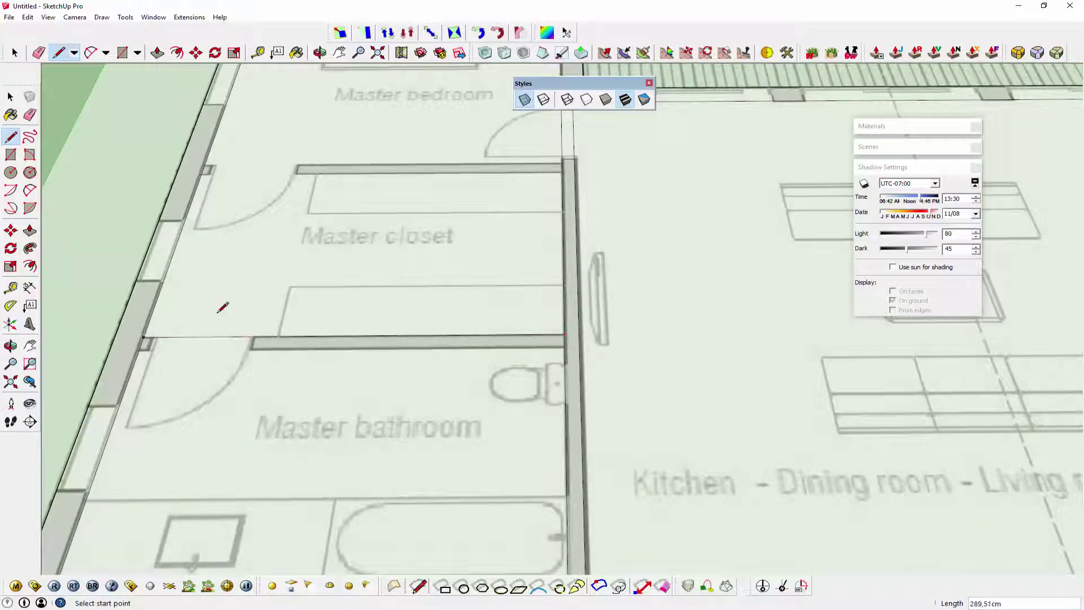
left_click(564, 349)
left_click(145, 349)
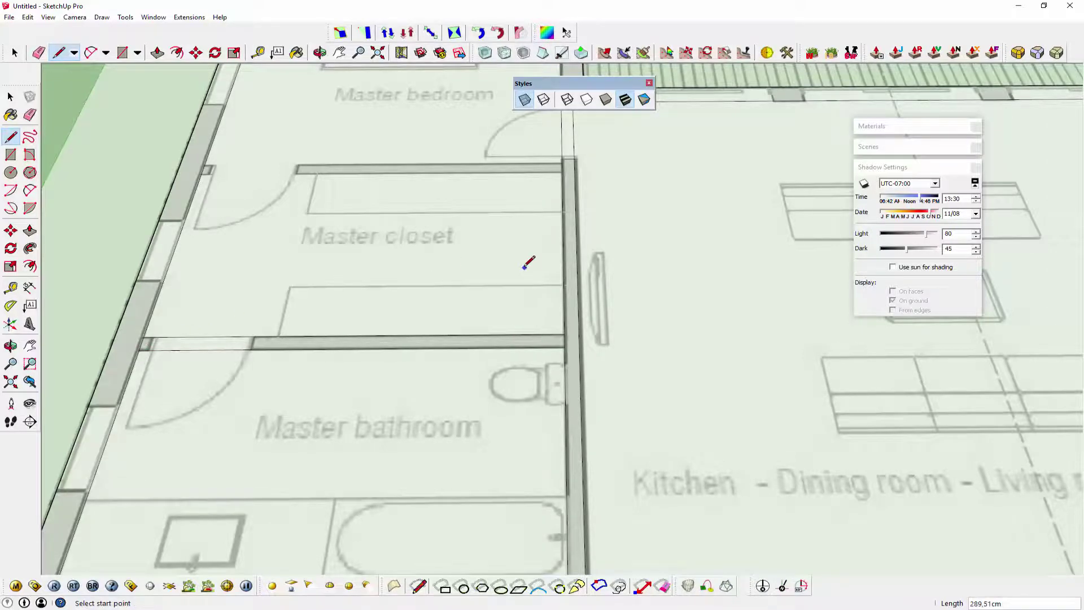
Trace both faces of the master bedroom/closet wall out to the outer wall.
middle_click_drag(525, 266, 514, 382, "shift")
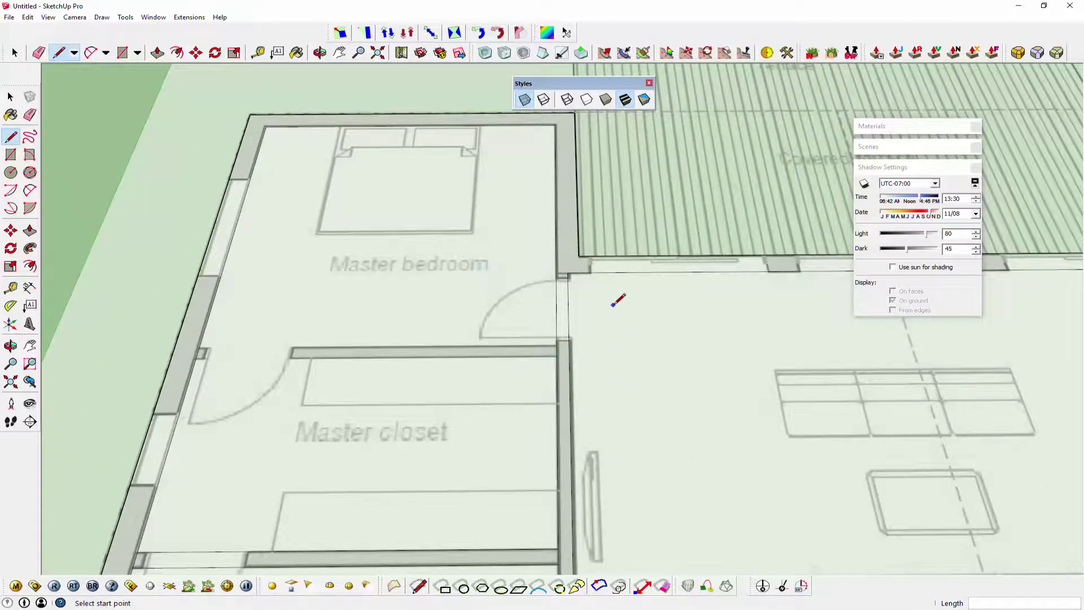
scroll(566, 334, "up", 2)
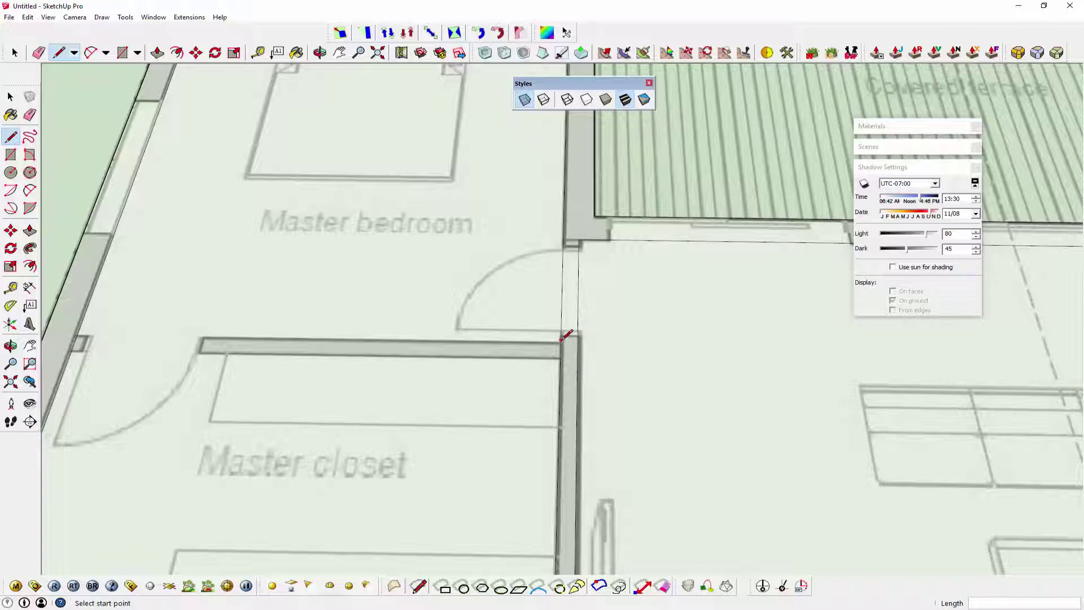
left_click(562, 338)
left_click(77, 333)
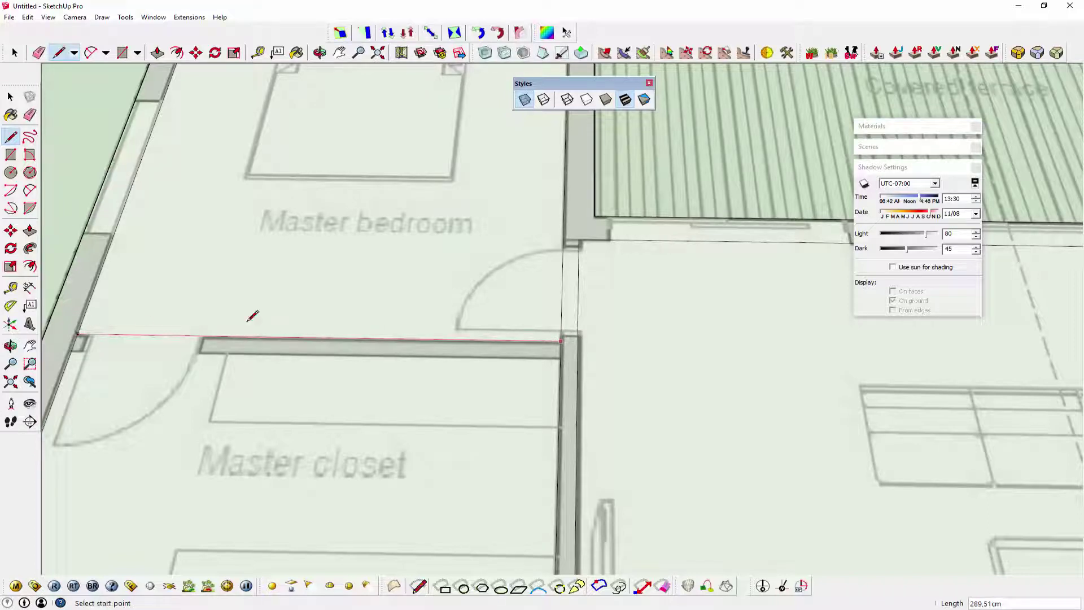
left_click(560, 357)
left_click(71, 350)
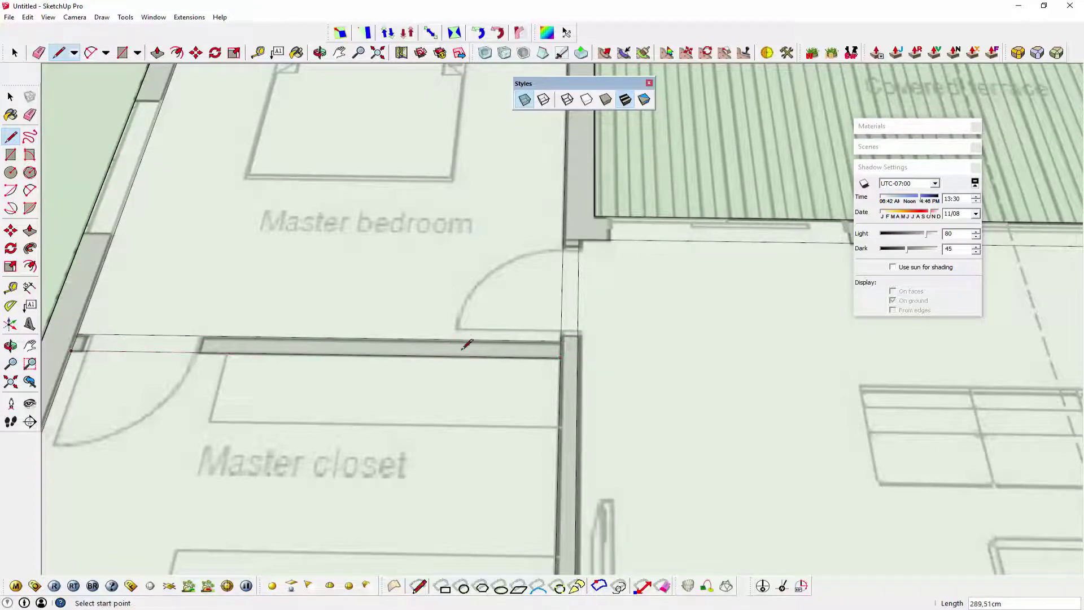
scroll(464, 346, "down", 3)
scroll(493, 360, "down", 2)
Trace the hall's right-hand wall from near Bedroom 3 down to its bottom corner.
scroll(310, 303, "down", 1)
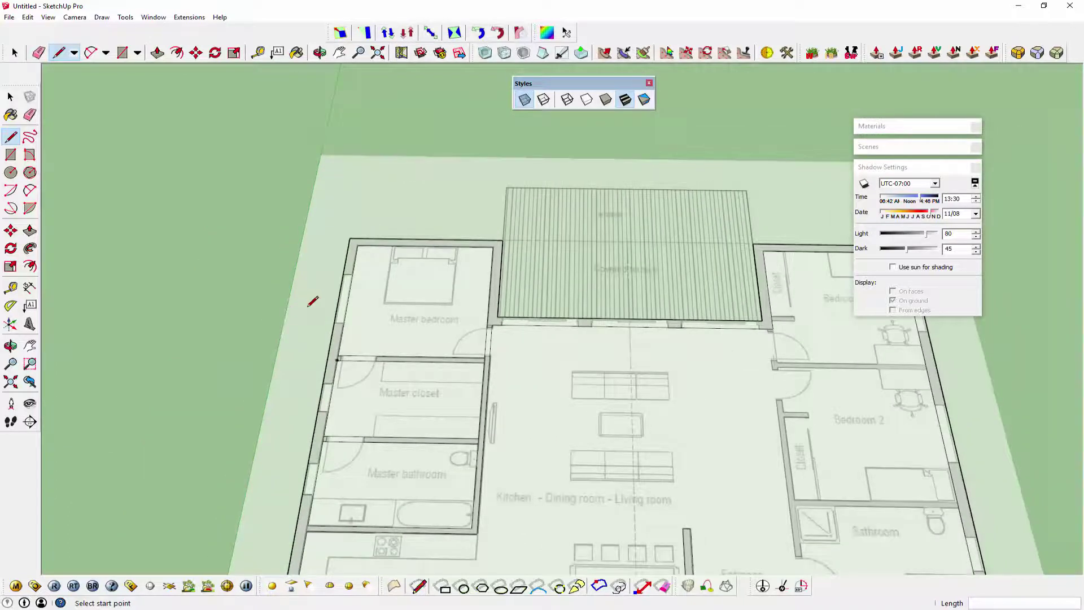
mouse_move(310, 302)
middle_mouse_down("shift")
mouse_move(455, 274)
mouse_move(434, 278)
middle_mouse_up("shift")
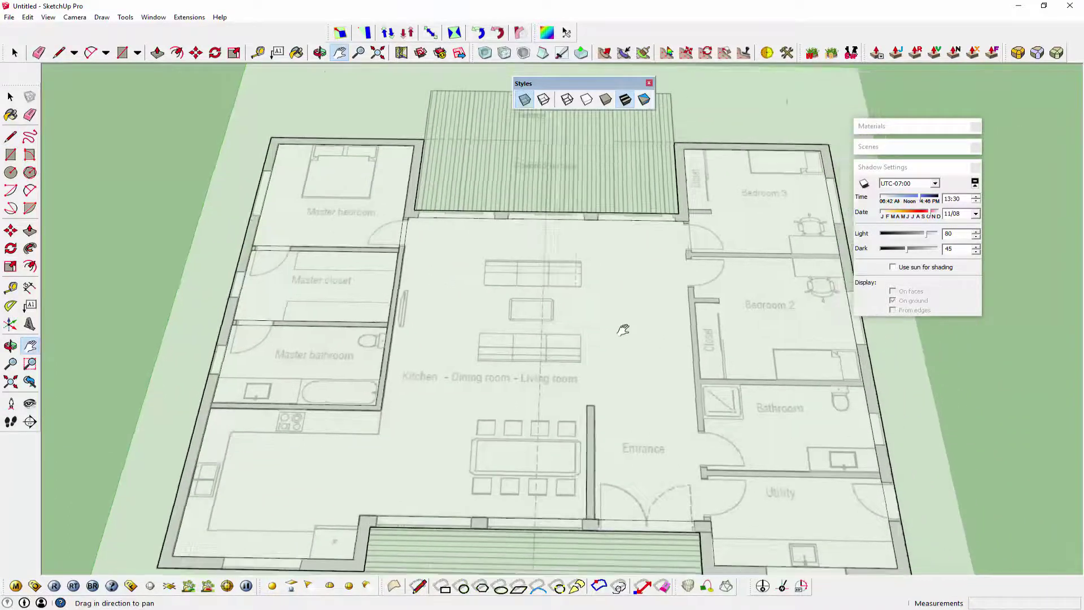
mouse_move(621, 329)
left_mouse_down()
mouse_move(518, 302)
mouse_move(512, 310)
left_mouse_up()
key("l")
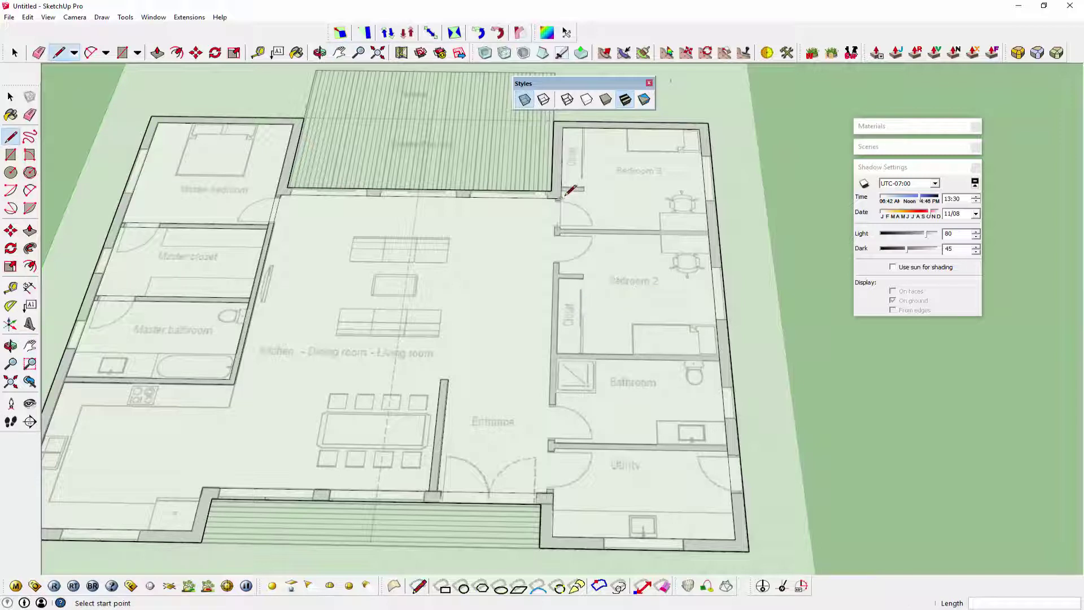
left_click_drag(563, 197, 553, 494)
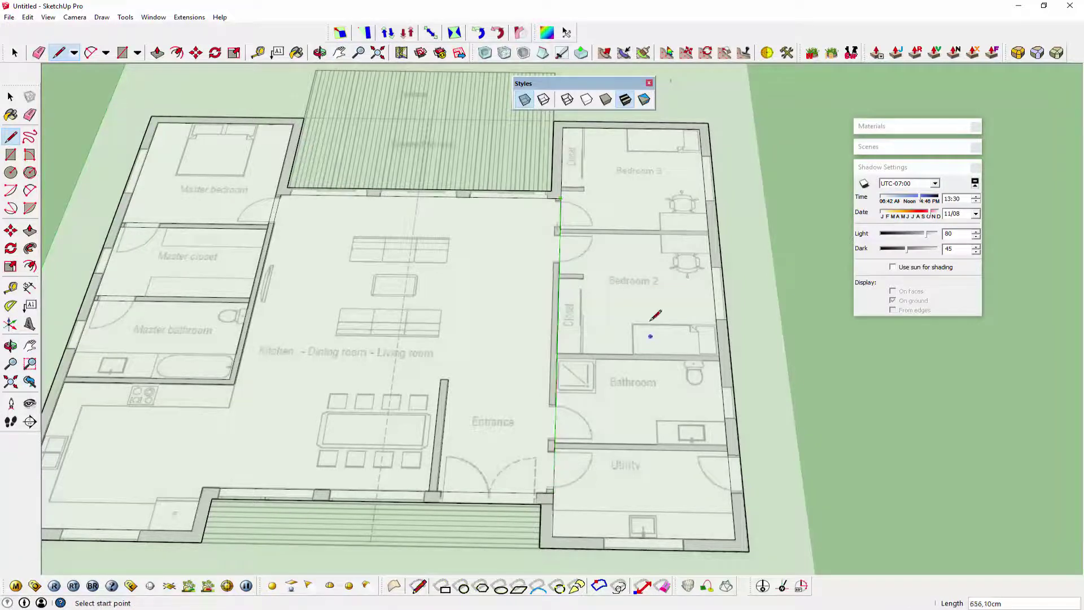
scroll(559, 198, "up", 2)
scroll(556, 198, "up", 3)
left_click(552, 196)
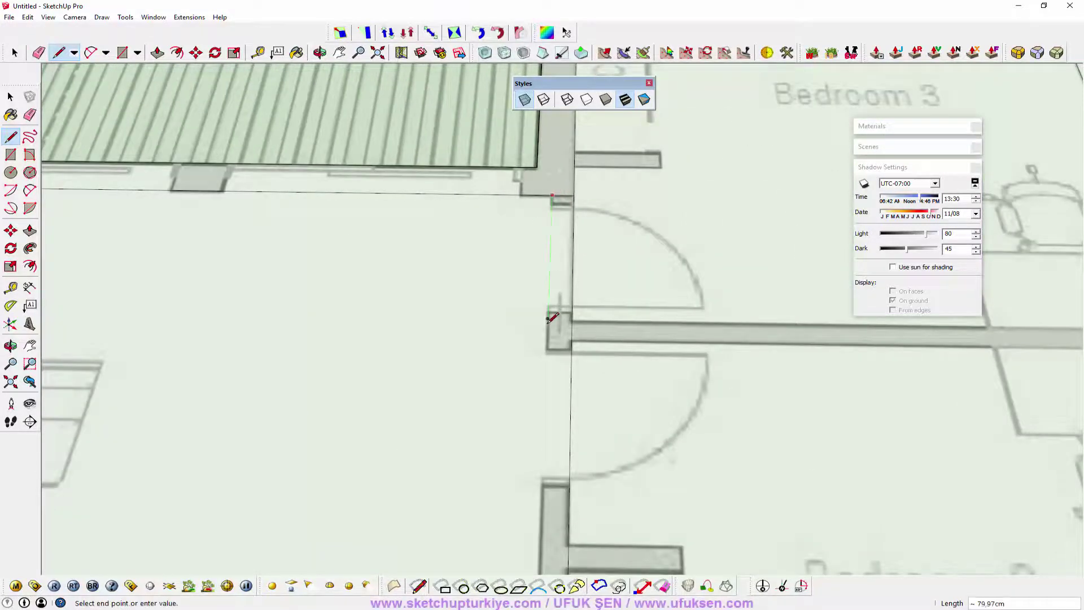
scroll(552, 318, "down", 5)
scroll(537, 527, "up", 2)
middle_click_drag(536, 527, 541, 288, "shift")
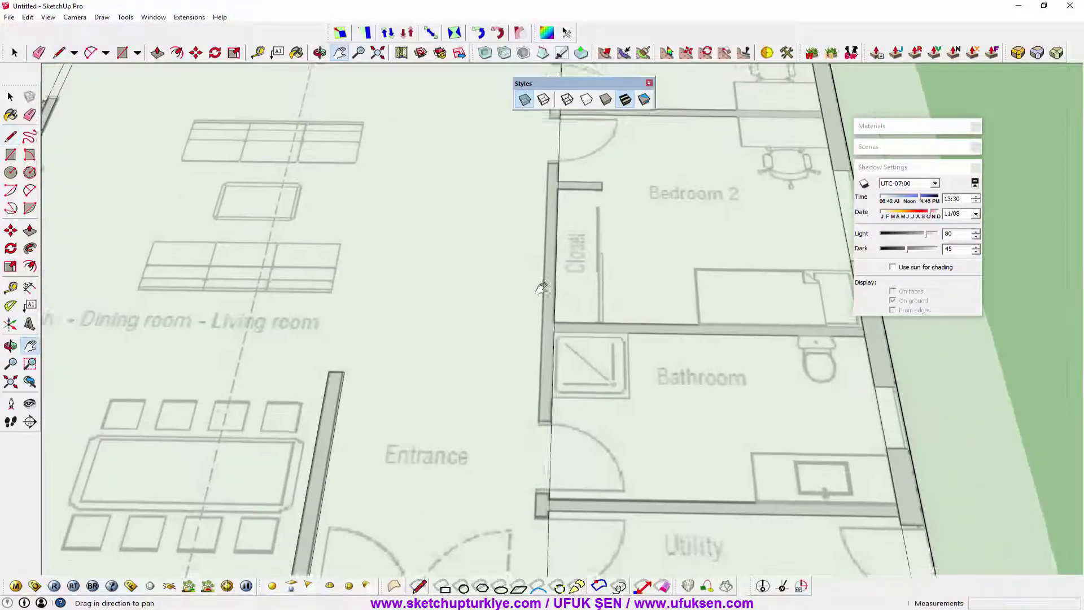
scroll(515, 323, "down", 2)
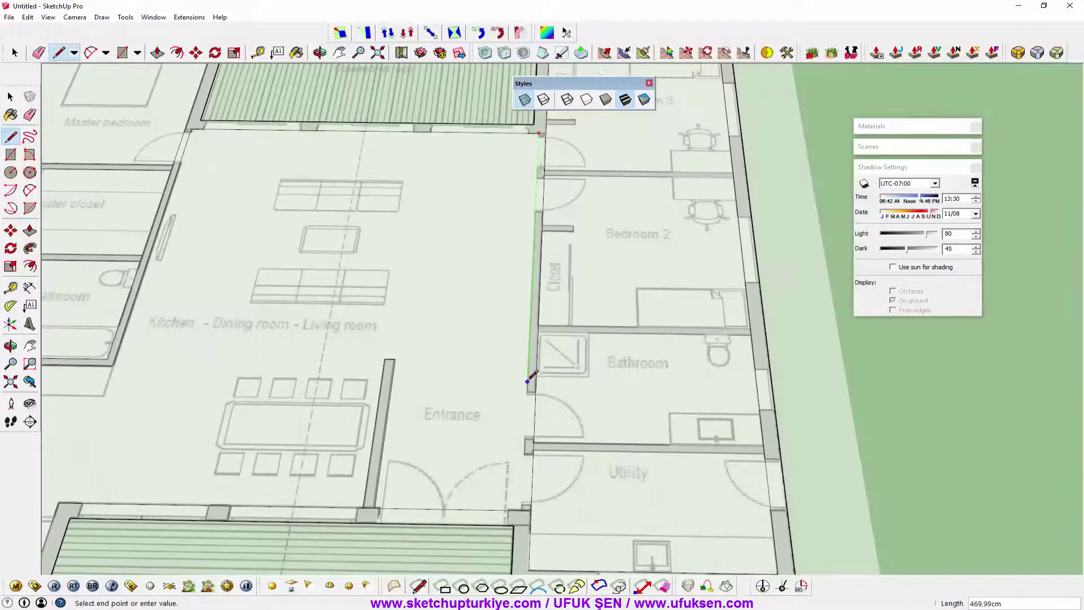
left_click(524, 511)
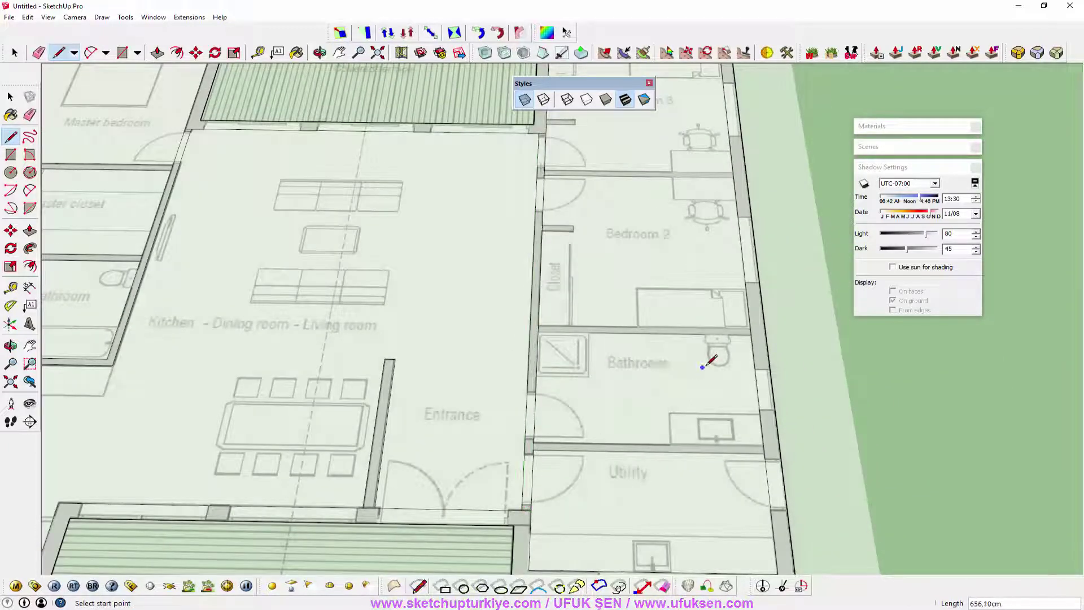
scroll(775, 431, "down", 2)
scroll(753, 419, "up", 3)
scroll(718, 429, "up", 1)
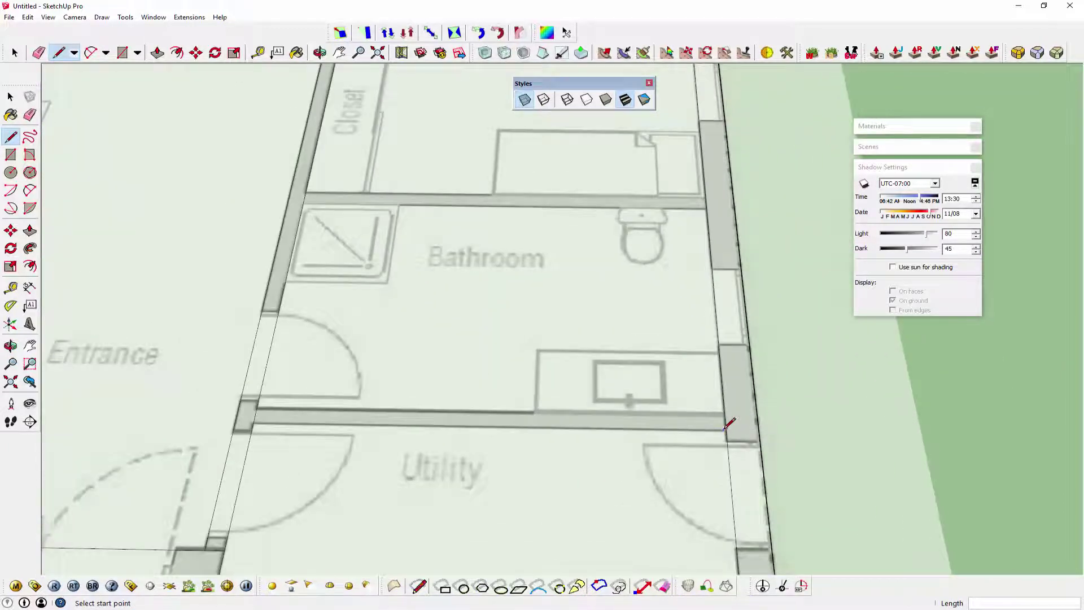
Trace both faces of the bathroom/utility wall.
left_click(725, 428)
left_click(253, 421)
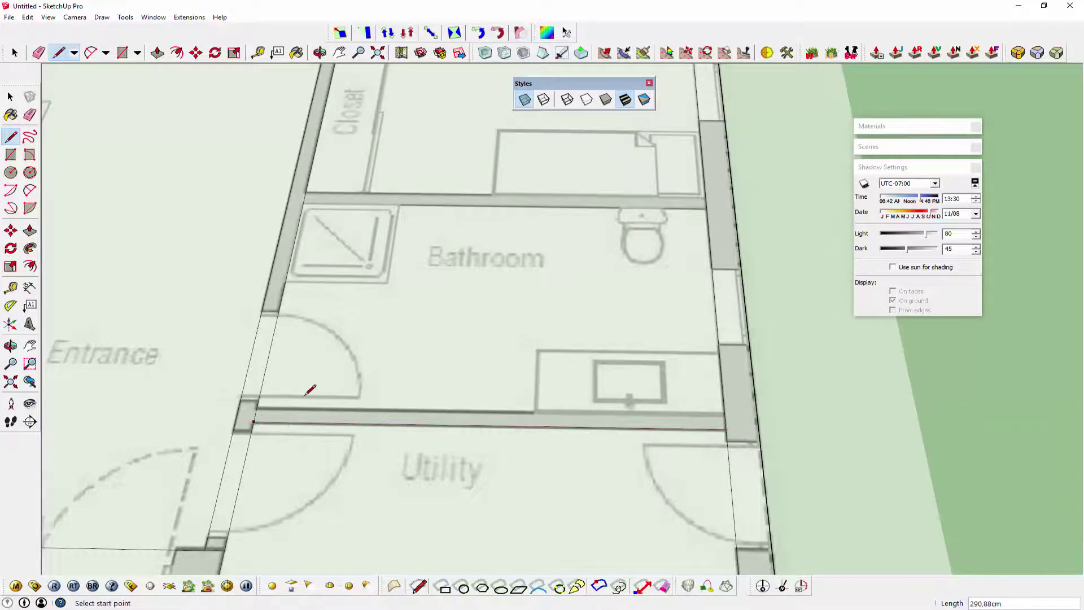
left_click(725, 412)
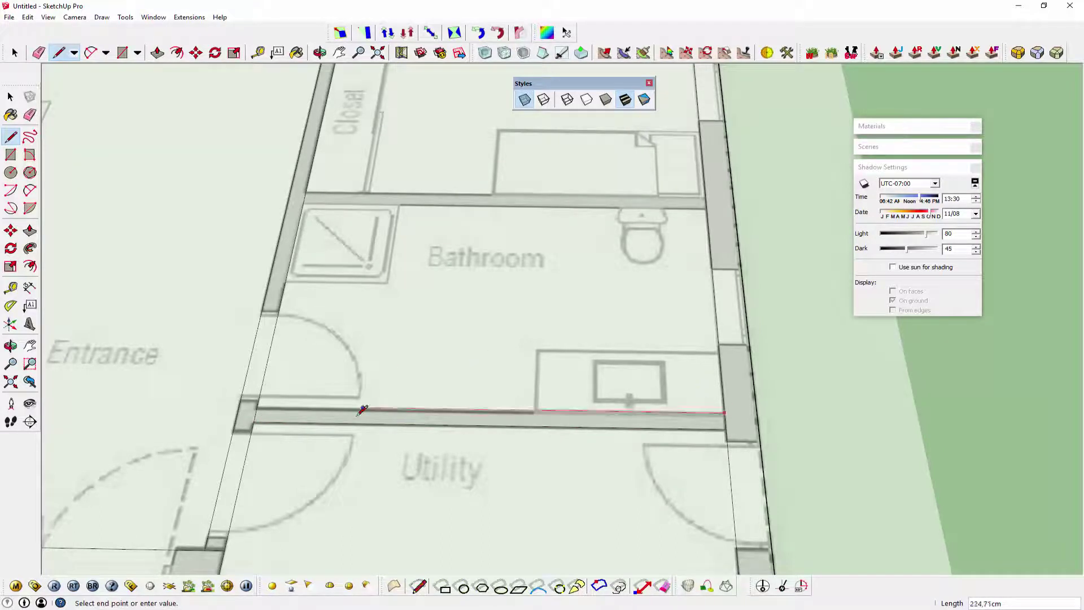
left_click(260, 402)
scroll(573, 310, "down", 2)
scroll(644, 237, "up", 2)
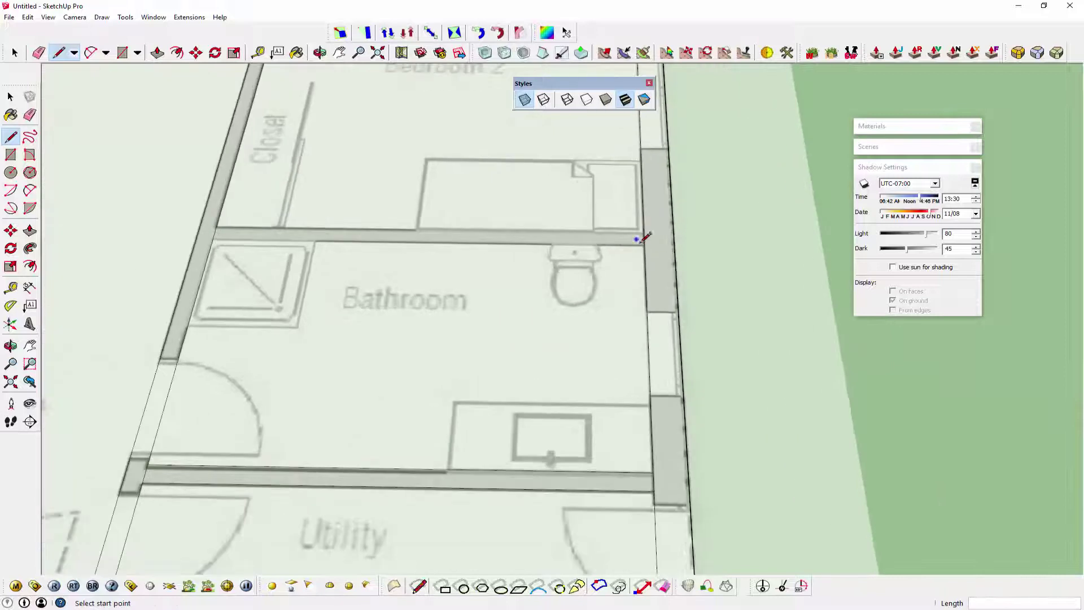
Trace both faces of the wall between the bathroom and Bedroom 2.
left_click(644, 243)
left_click(217, 234)
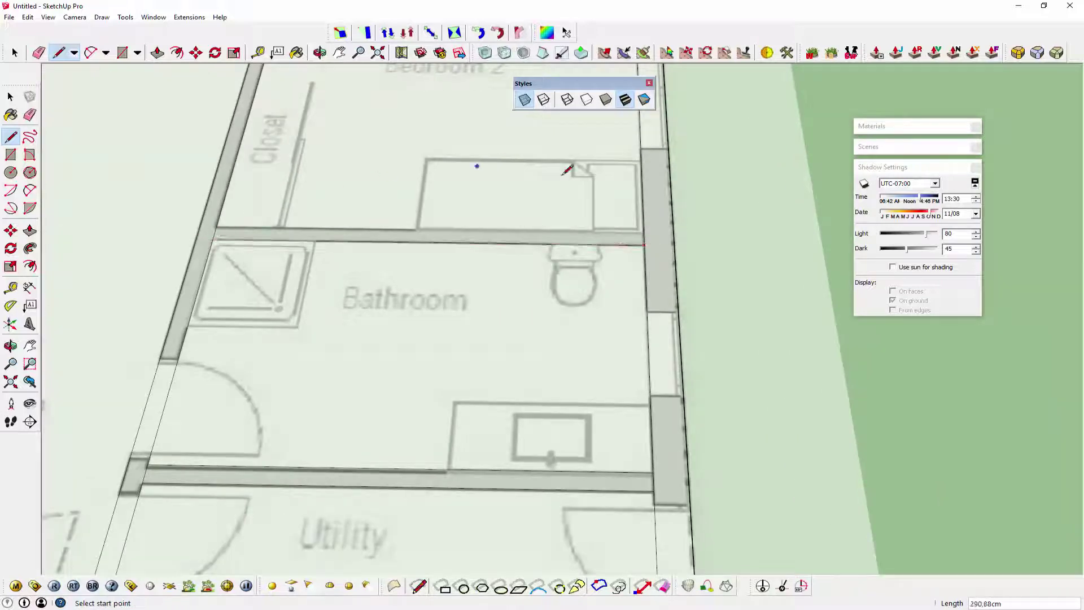
left_click(643, 232)
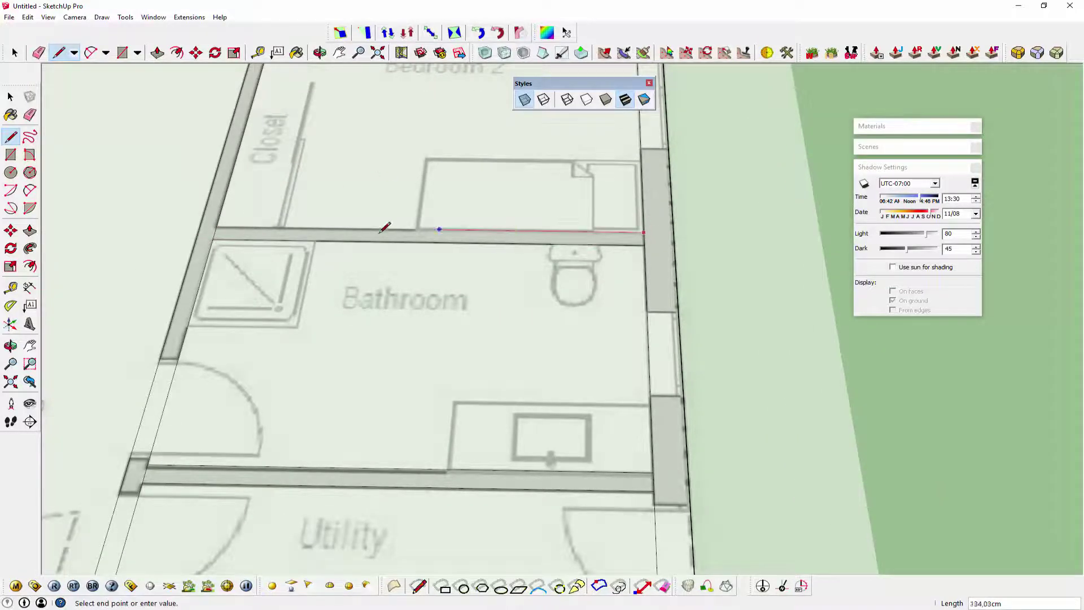
left_click(217, 227)
scroll(300, 212, "down", 3)
middle_click_drag(497, 213, 419, 495, "shift")
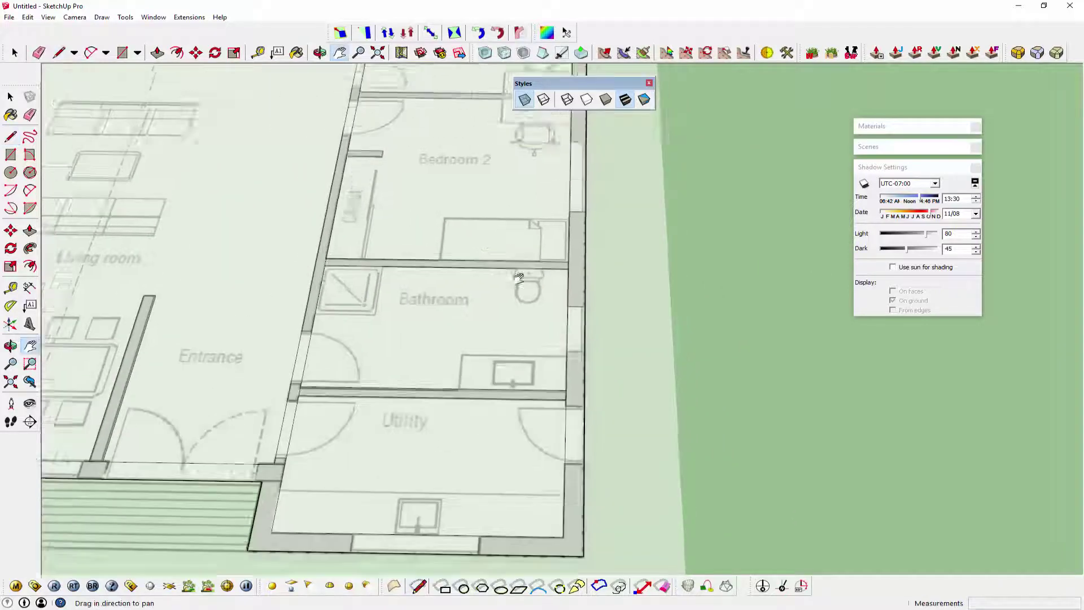
scroll(568, 466, "up", 2)
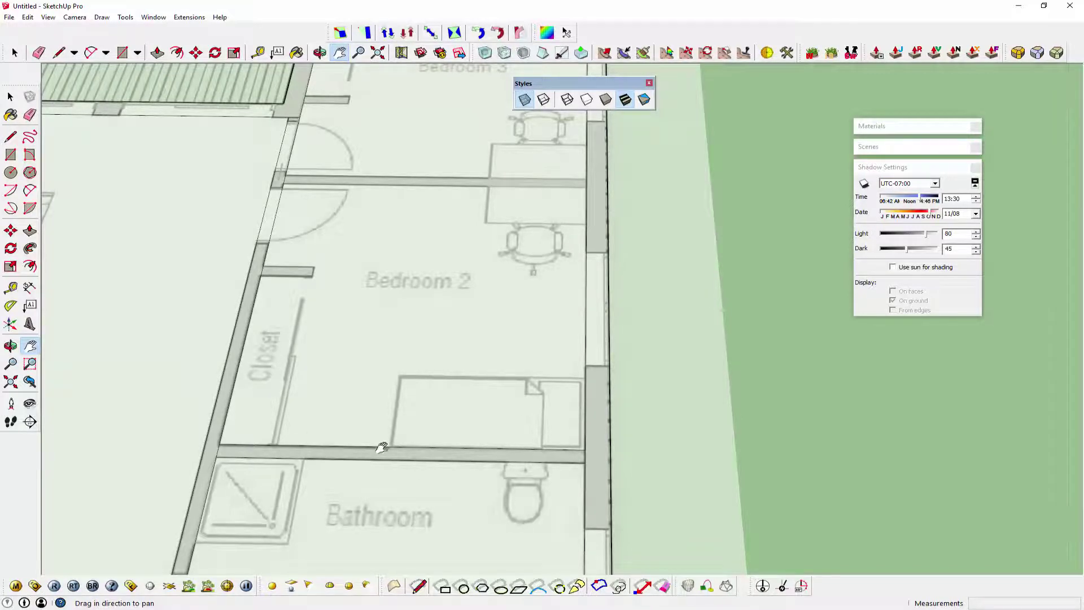
Draw the Bedroom 3/Bedroom 2 wall edge from the right corner to the left corner.
left_click_drag(451, 249, 469, 427)
left_click(498, 355)
scroll(532, 376, "up", 1)
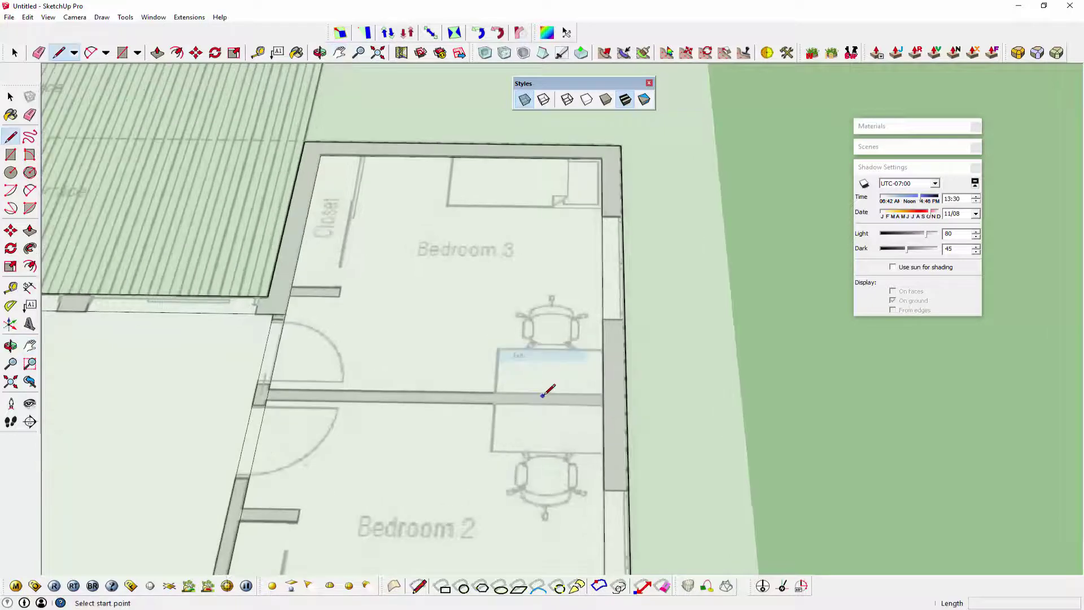
scroll(564, 384, "up", 2)
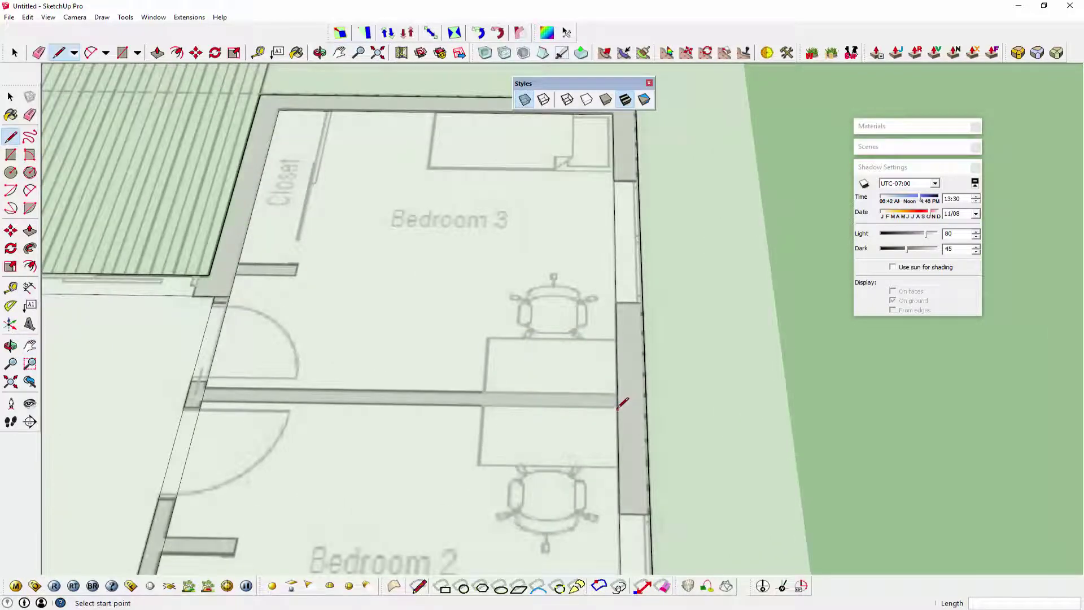
left_click(618, 407)
left_click(201, 403)
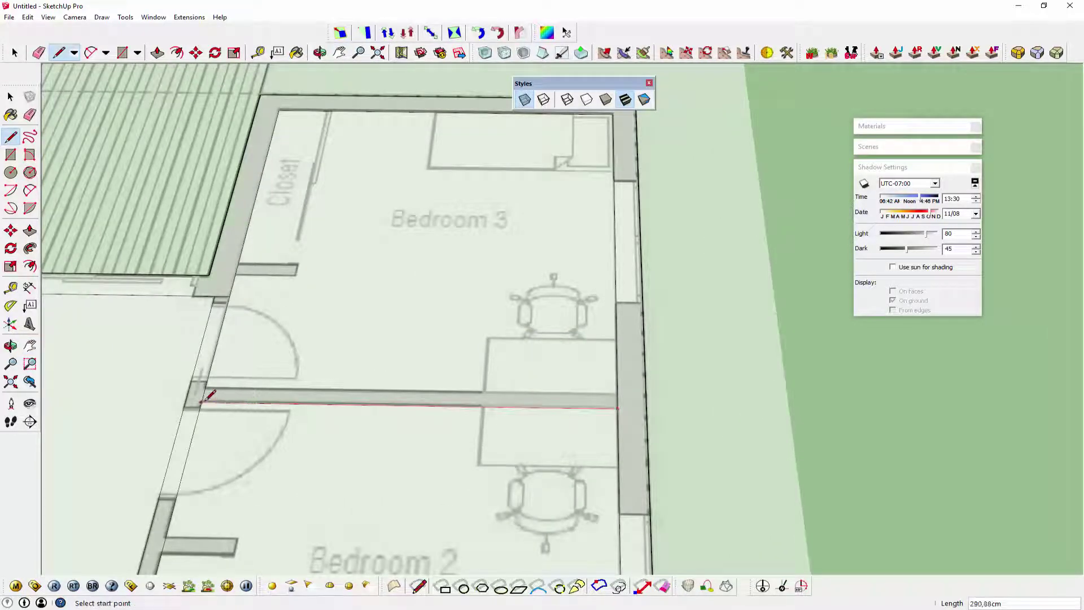
left_click(10, 288)
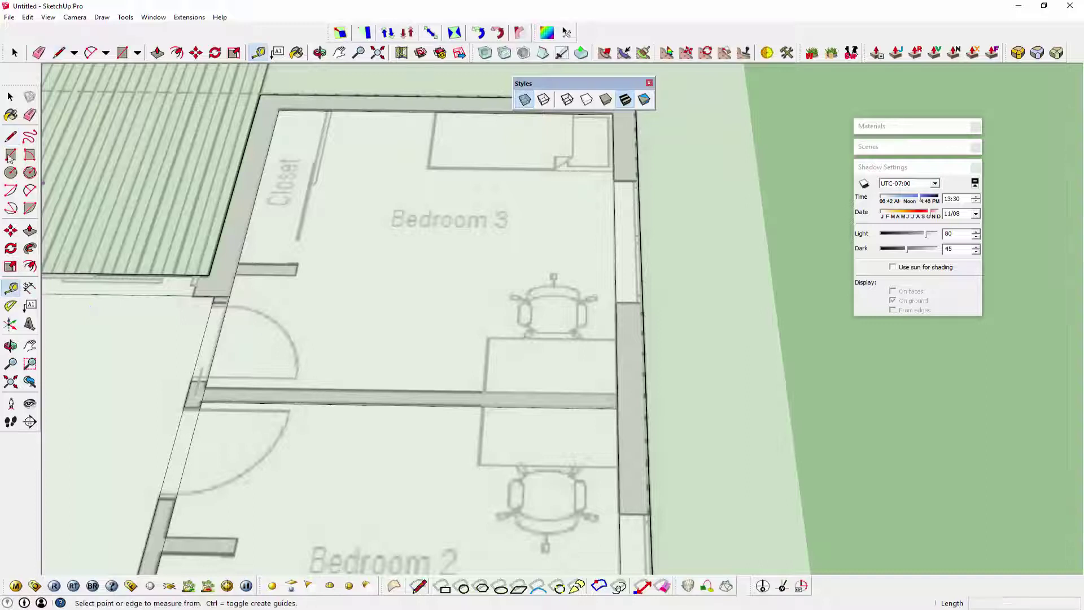
Select the newly traced wall edge and start a Move copy, then cancel it.
left_click(10, 97)
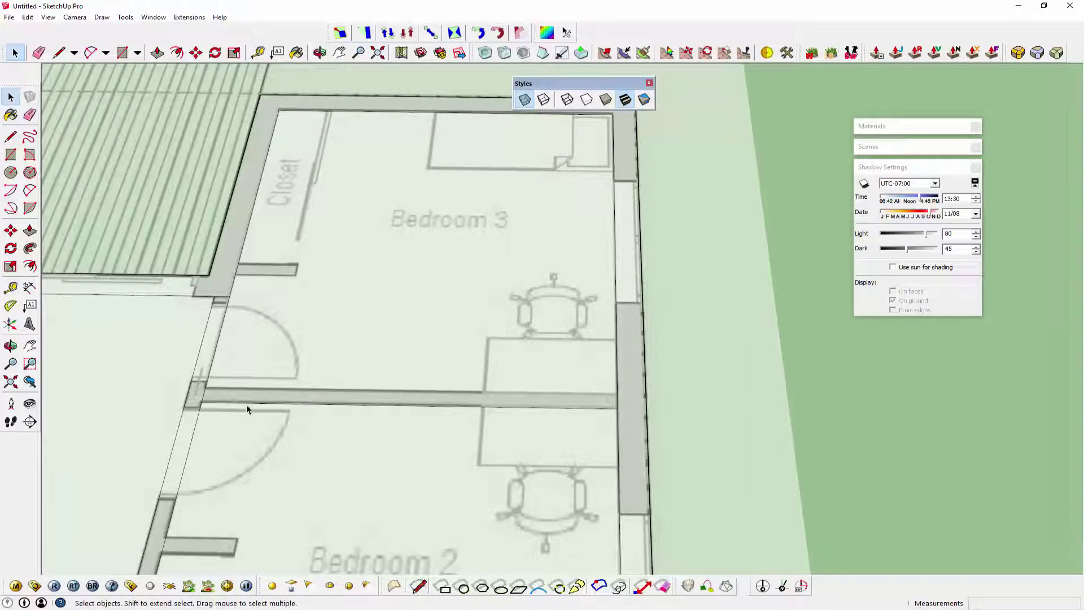
left_click(247, 405)
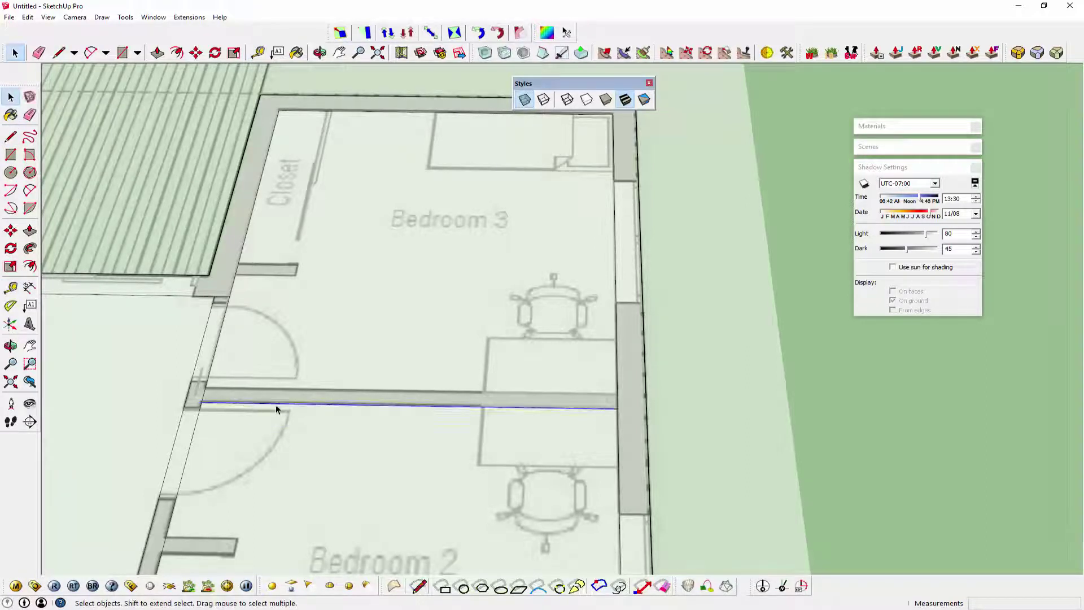
left_click(11, 231)
left_click(404, 368)
key("ctrl")
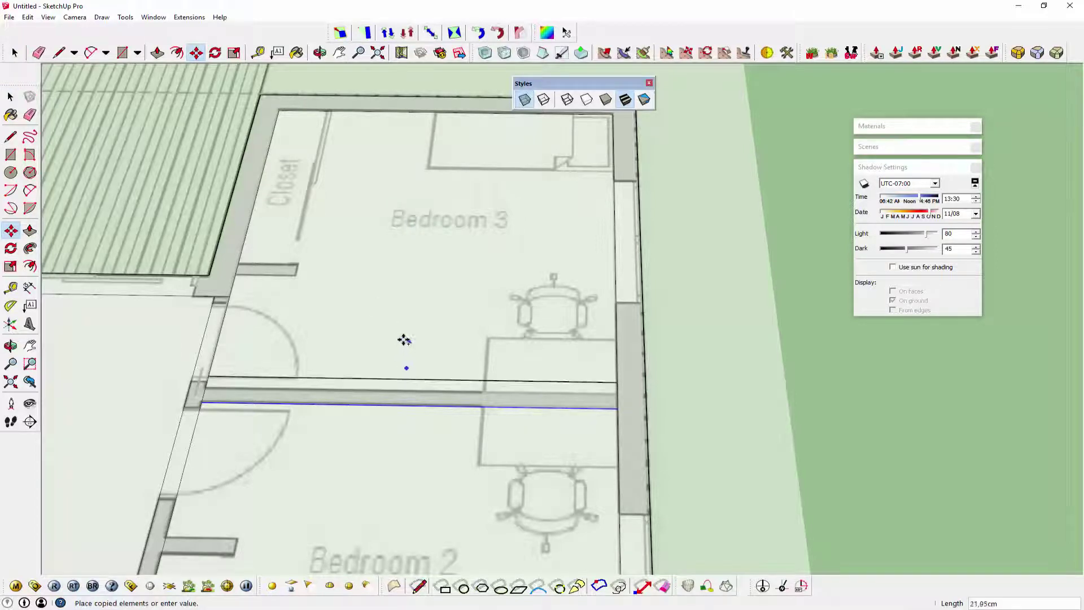
type("10")
key("Escape")
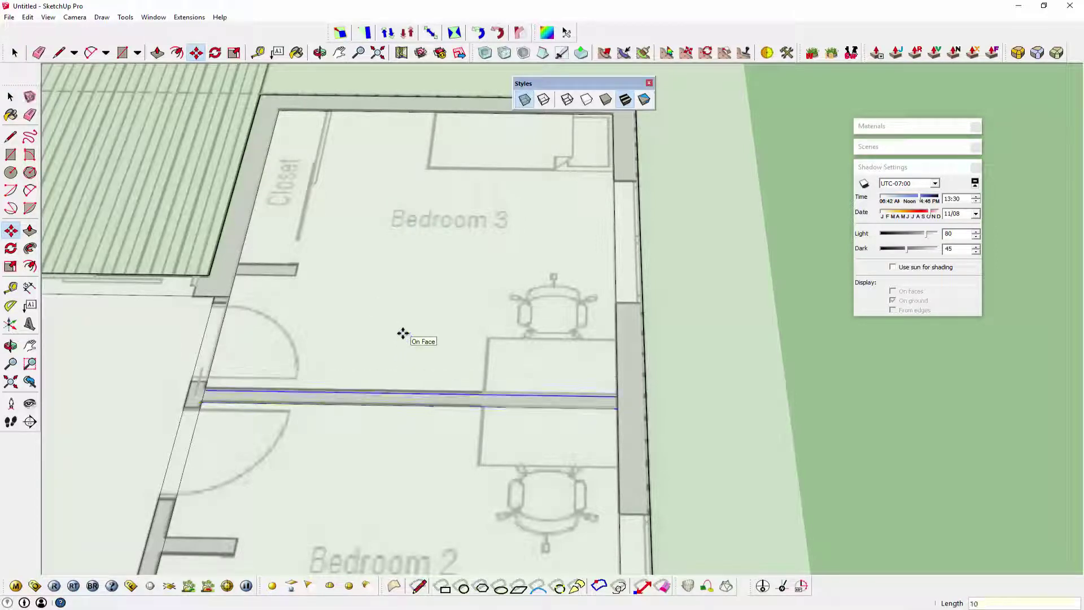
Place a vertical guide through the Entrance and a second guide 10 cm from it.
scroll(402, 308, "down", 3)
key("h")
left_click_drag(408, 348, 537, 194)
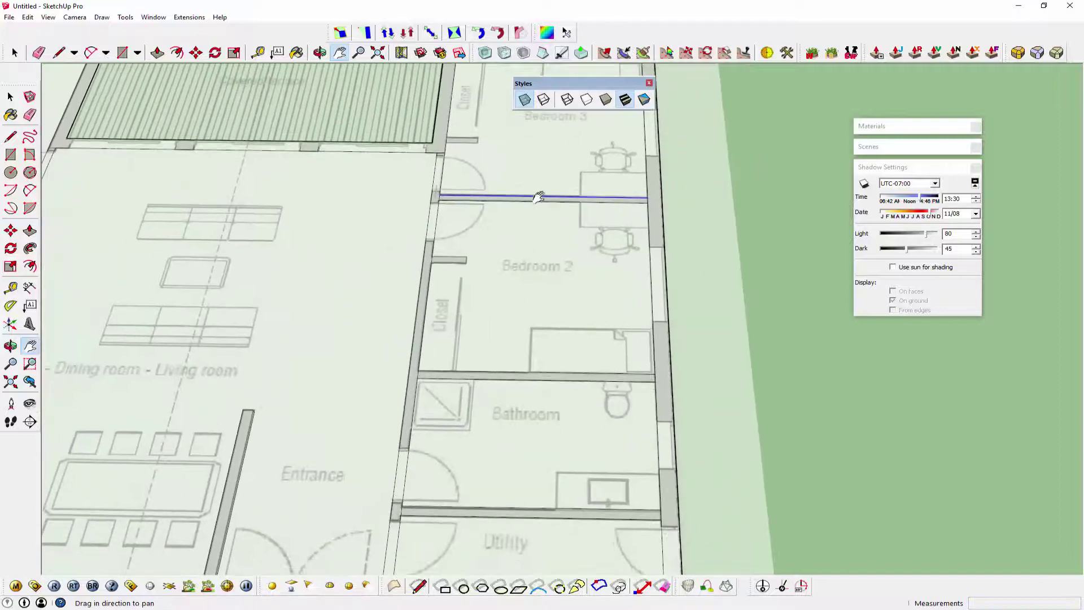
scroll(530, 237, "down", 3)
left_click_drag(528, 293, 672, 307)
left_click(10, 287)
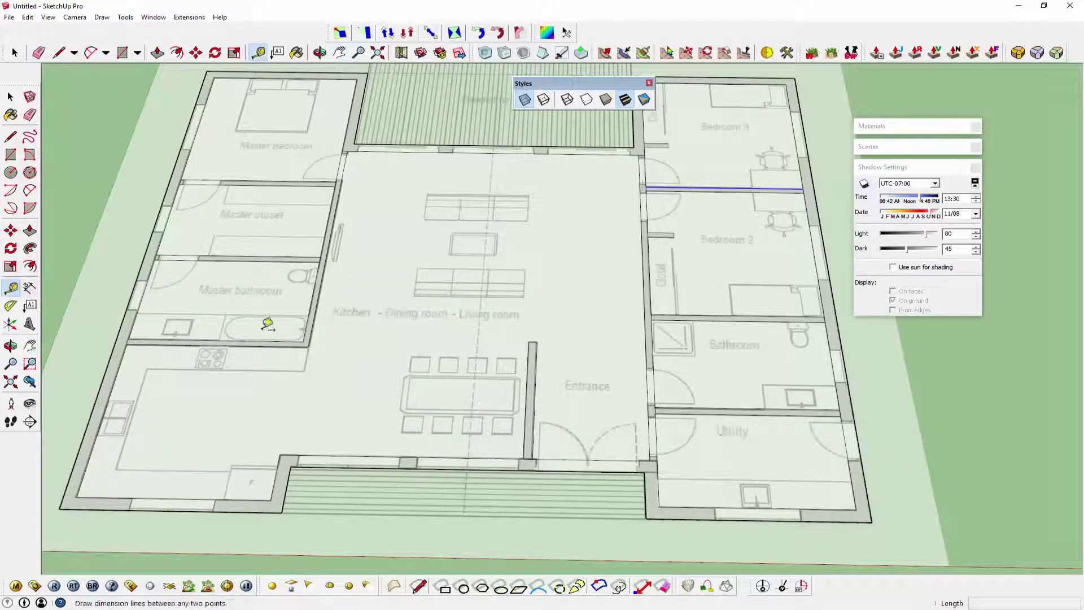
left_click(537, 382)
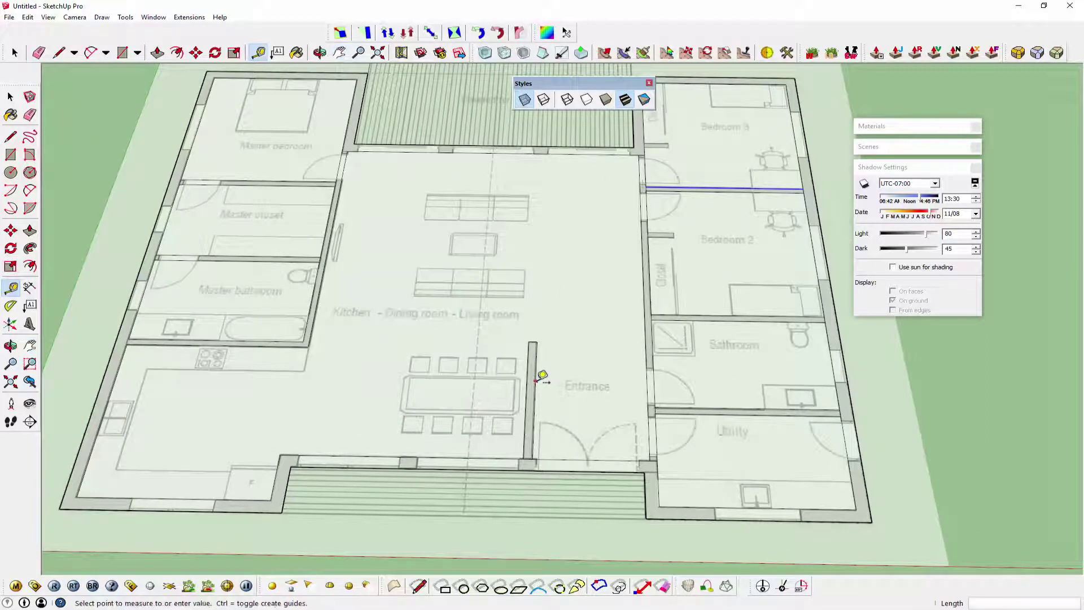
left_click(580, 377)
left_click(581, 337)
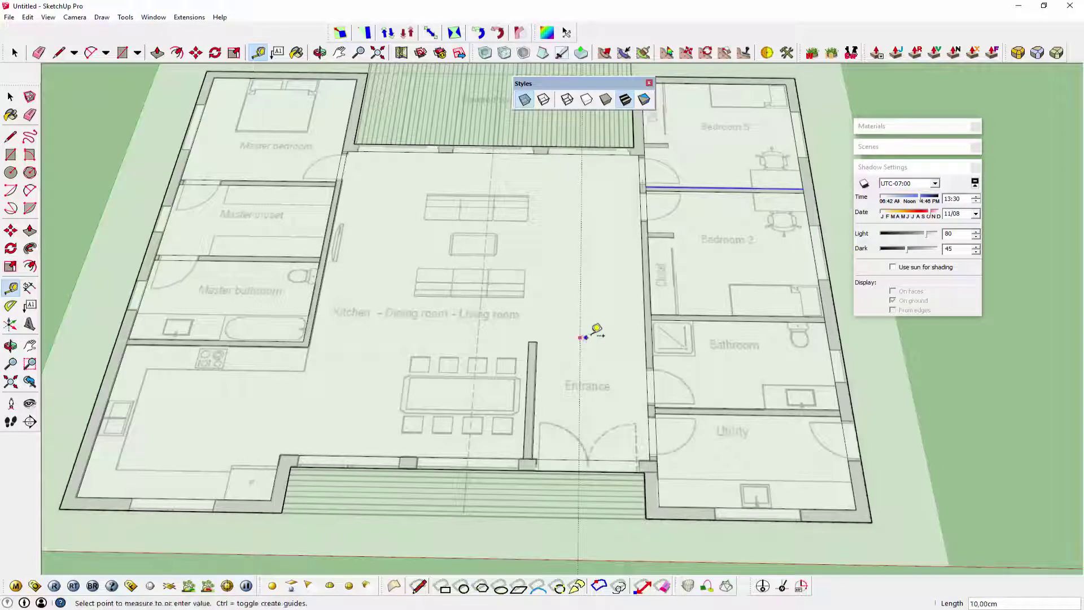
left_click(586, 337)
scroll(576, 440, "up", 2)
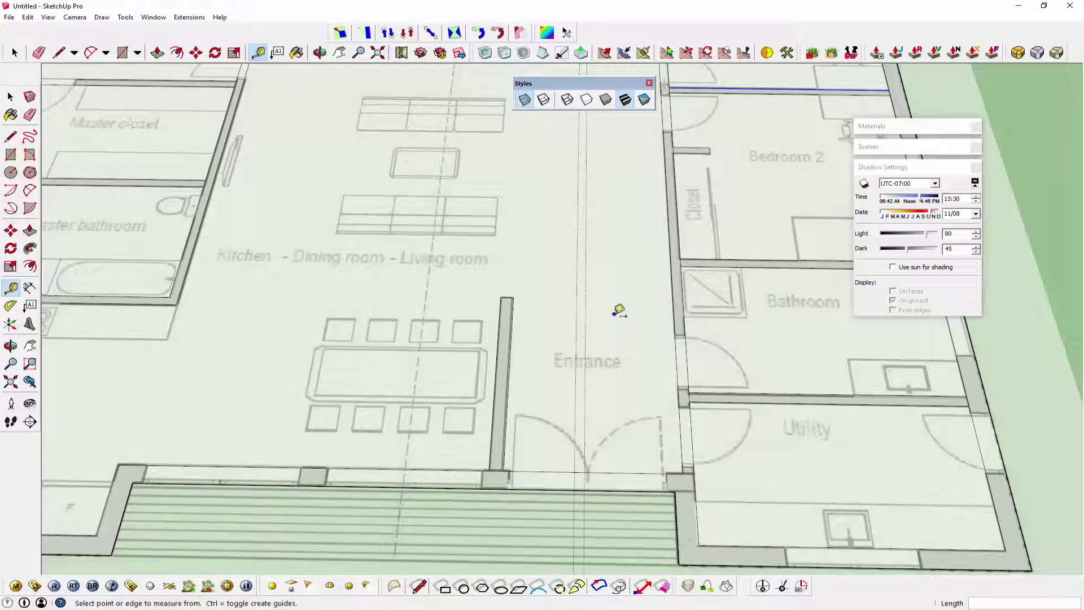
scroll(605, 320, "down", 2)
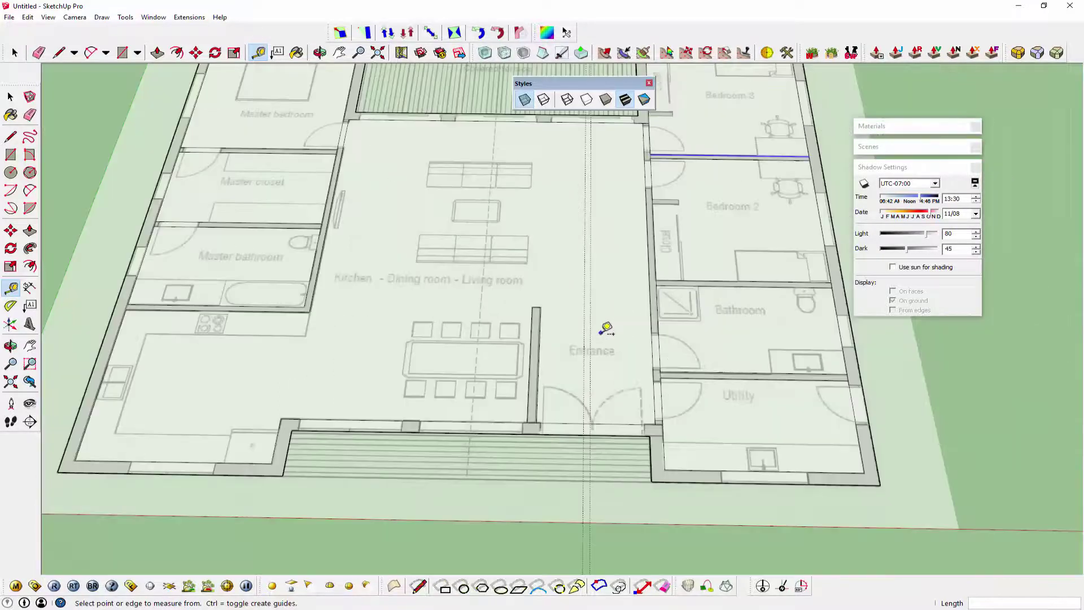
Delete all guide lines from the model via Edit > Delete Guides.
left_click(14, 52)
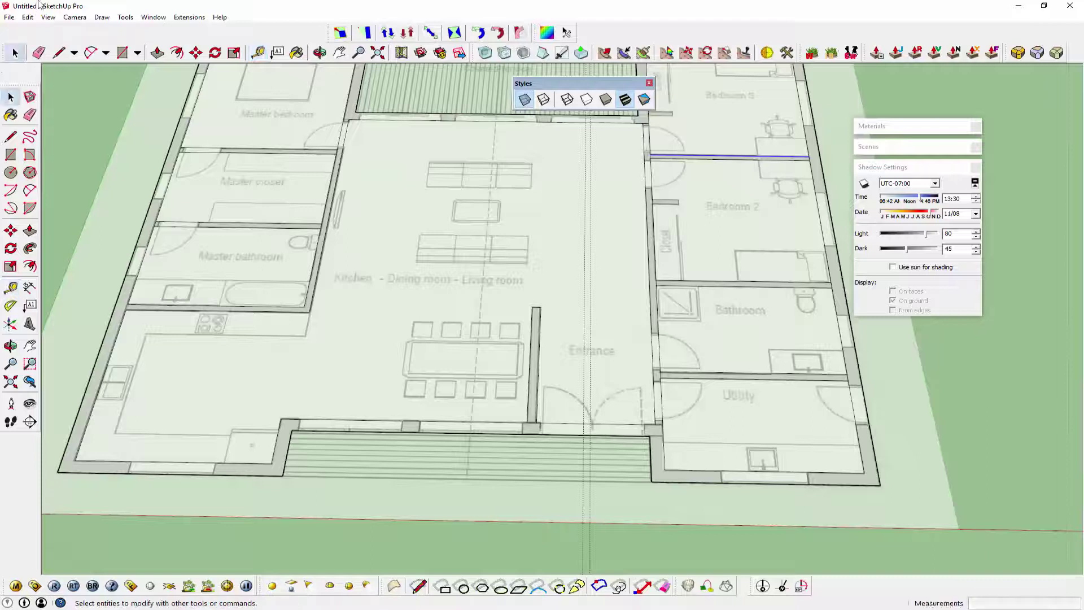
left_click(27, 17)
left_click(57, 114)
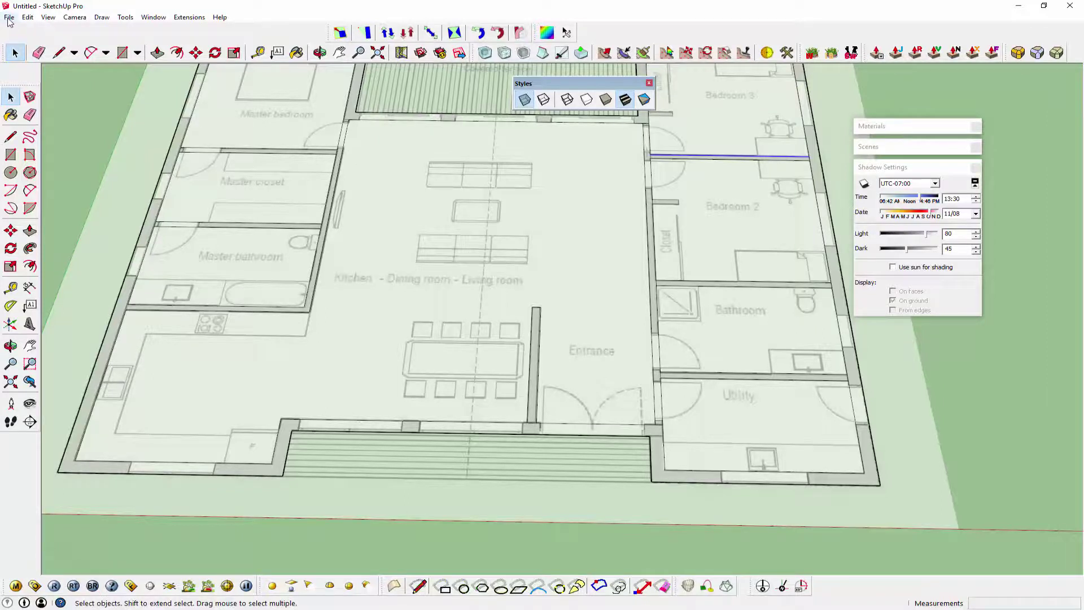
Save the model as TEST.skp.
left_click(9, 17)
left_click(23, 63)
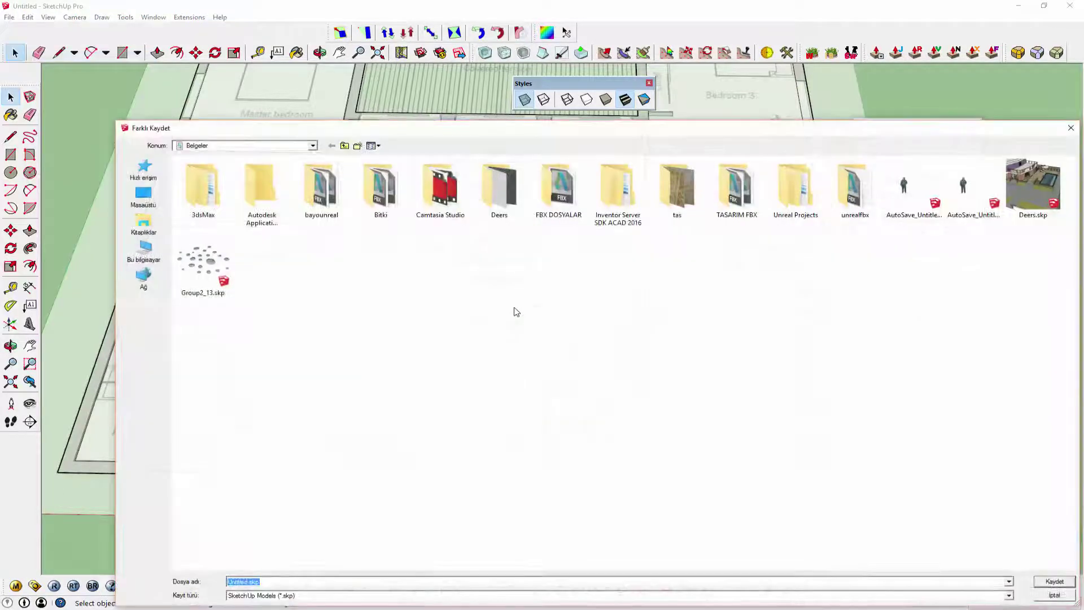
type("TEST")
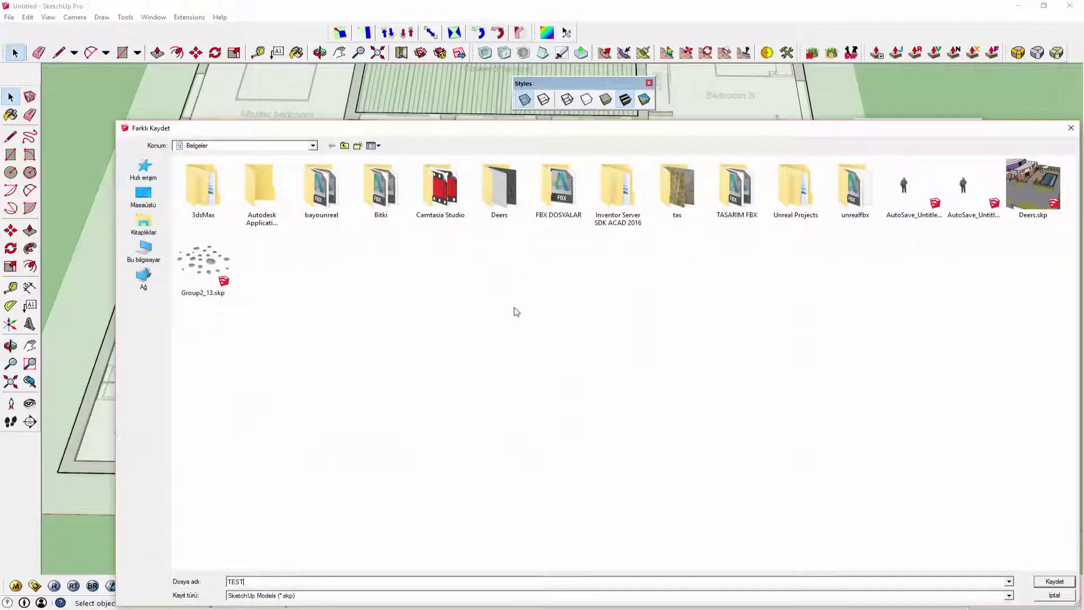
left_click(1054, 581)
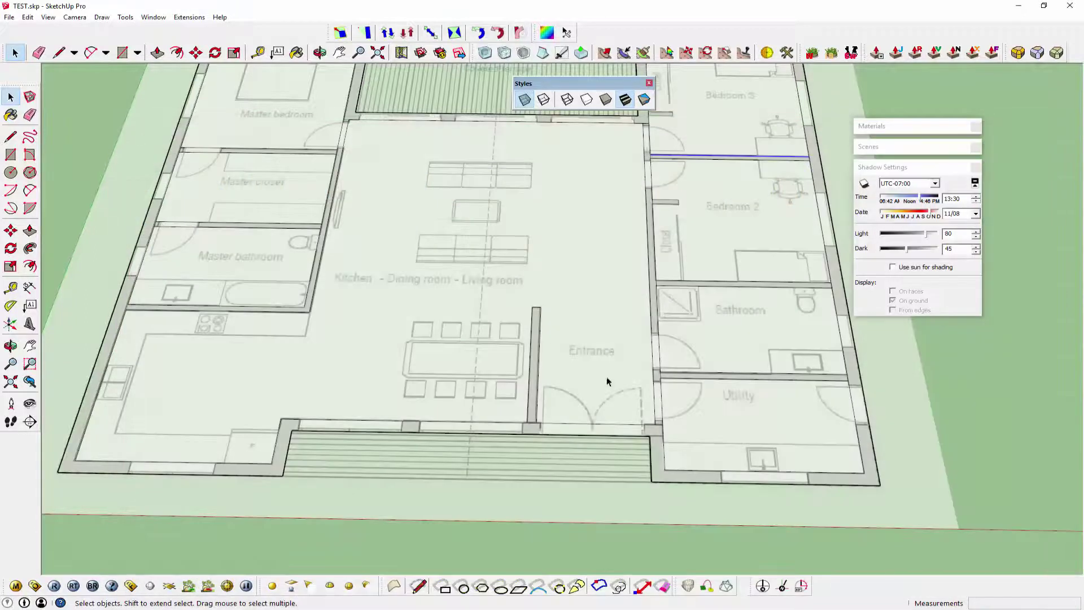
scroll(573, 314, "down", 3)
scroll(587, 296, "down", 3)
Orbit and zoom in, then erase the short stray edge at the wall junction.
key("o")
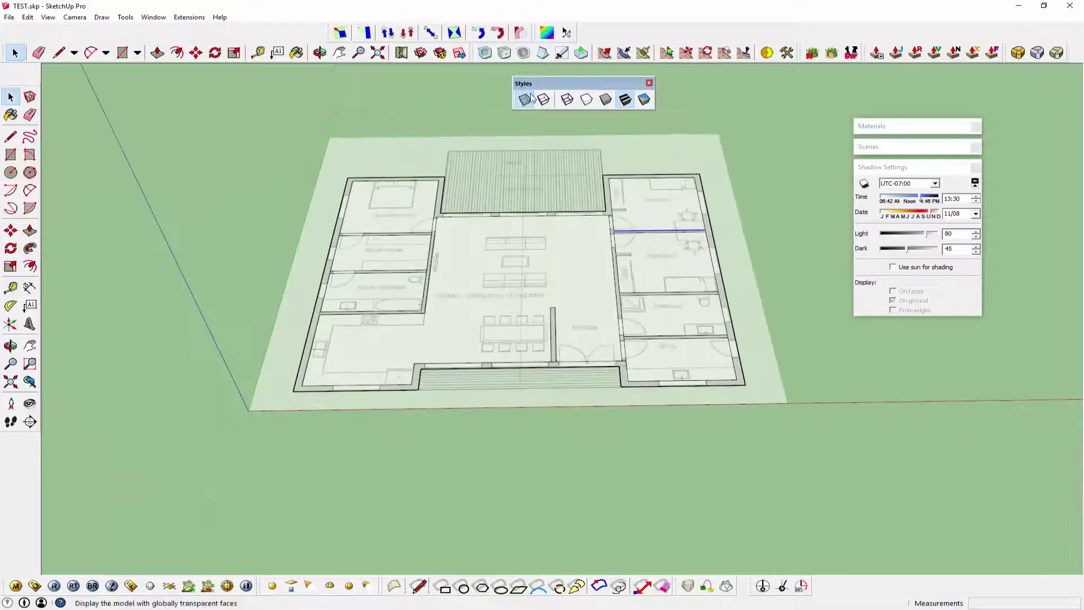
left_click_drag(716, 315, 498, 274)
scroll(642, 251, "up", 3)
key("space")
scroll(642, 251, "up", 2)
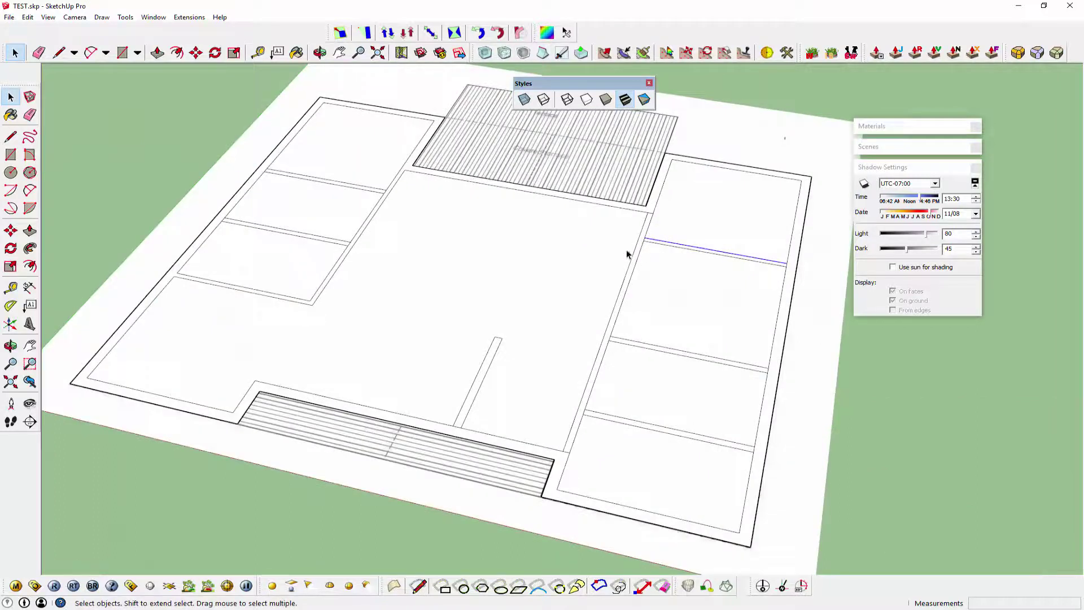
key("e")
scroll(573, 245, "up", 2)
scroll(510, 268, "up", 2)
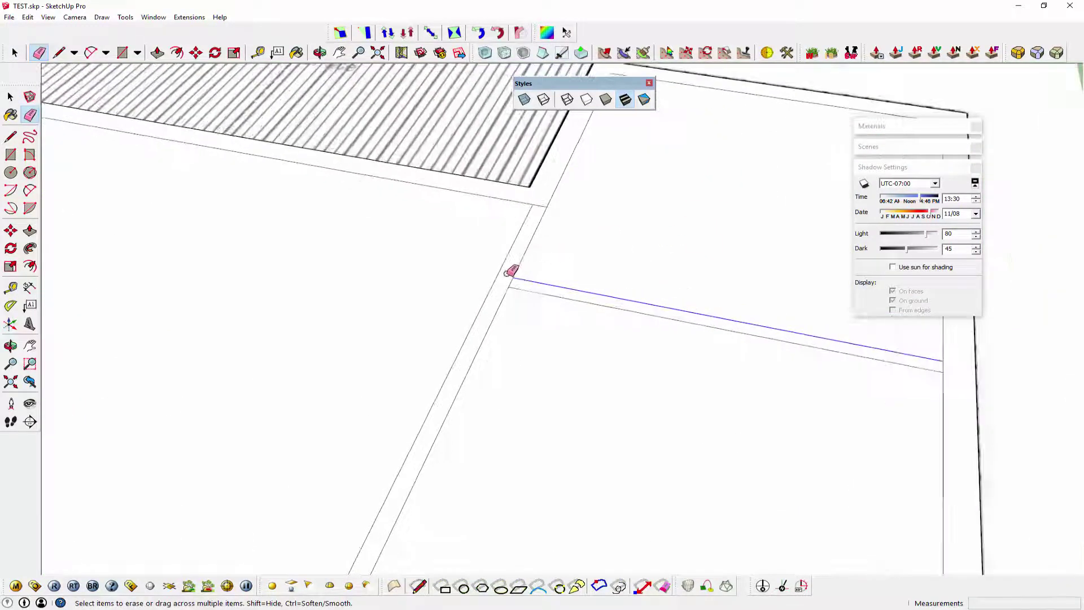
scroll(784, 312, "down", 3)
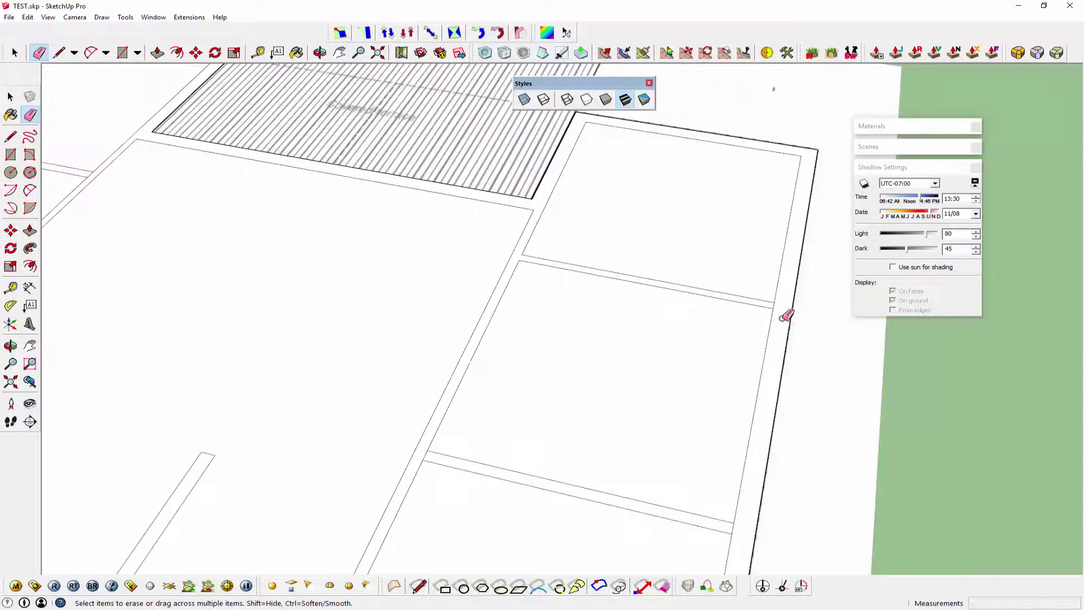
scroll(777, 299, "up", 3)
scroll(551, 404, "down", 3)
scroll(424, 413, "up", 3)
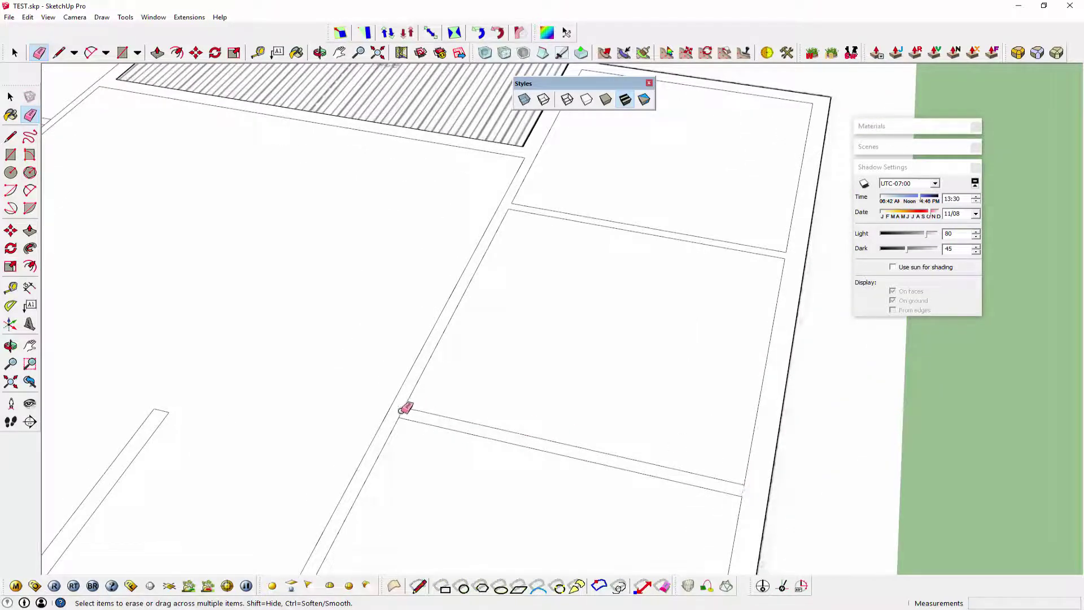
scroll(428, 399, "down", 2)
middle_click_drag(498, 467, 555, 268, "shift")
right_click(560, 277)
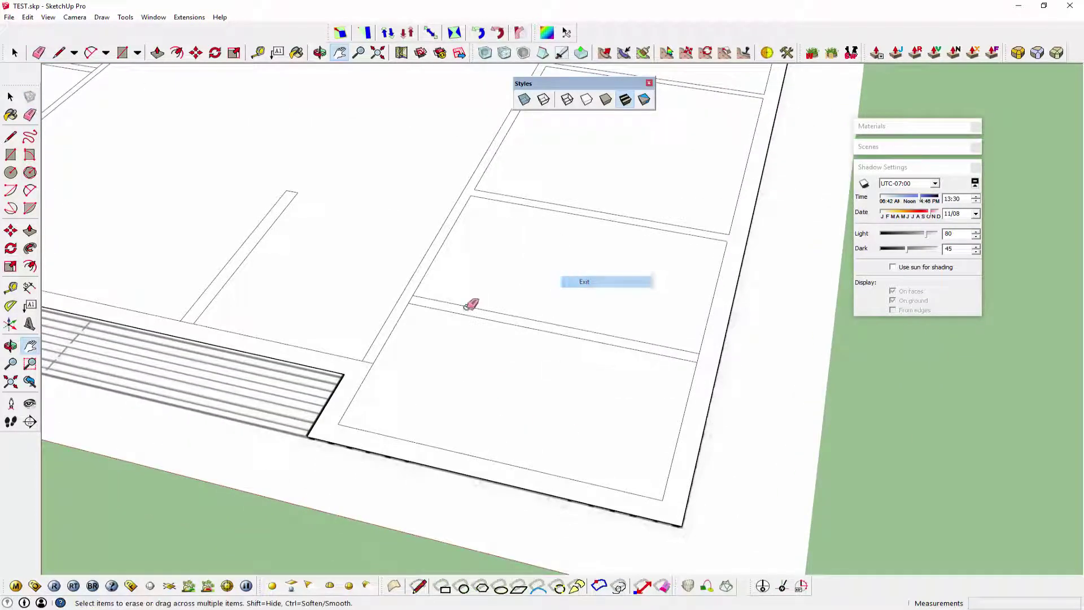
scroll(395, 338, "up", 2)
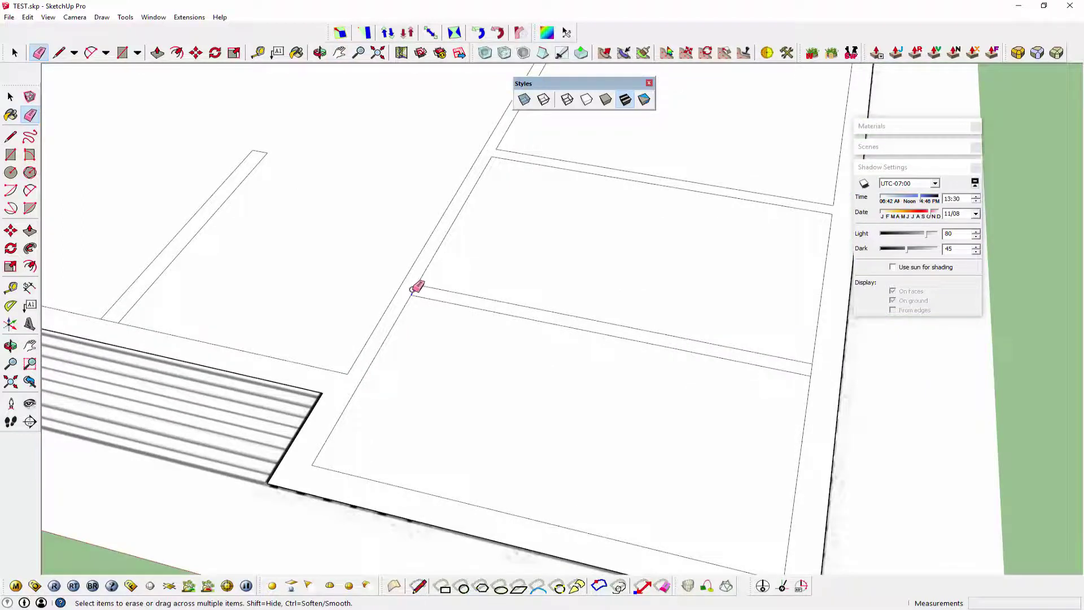
left_click(412, 289)
Erase the short edge between the two left-hand rooms.
scroll(699, 336, "down", 2)
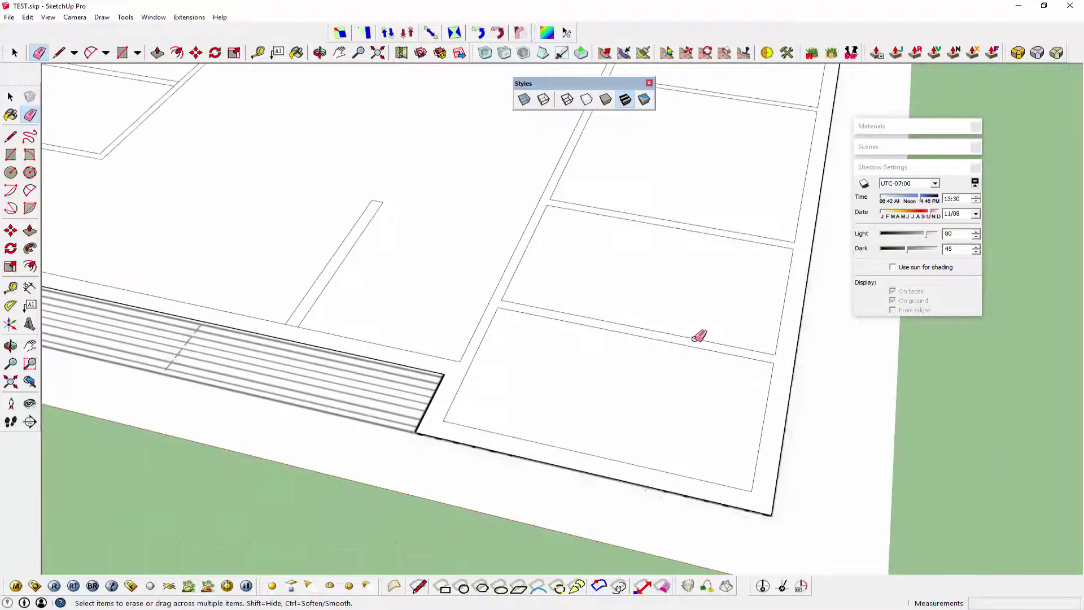
scroll(305, 325, "up", 1)
scroll(504, 308, "down", 3)
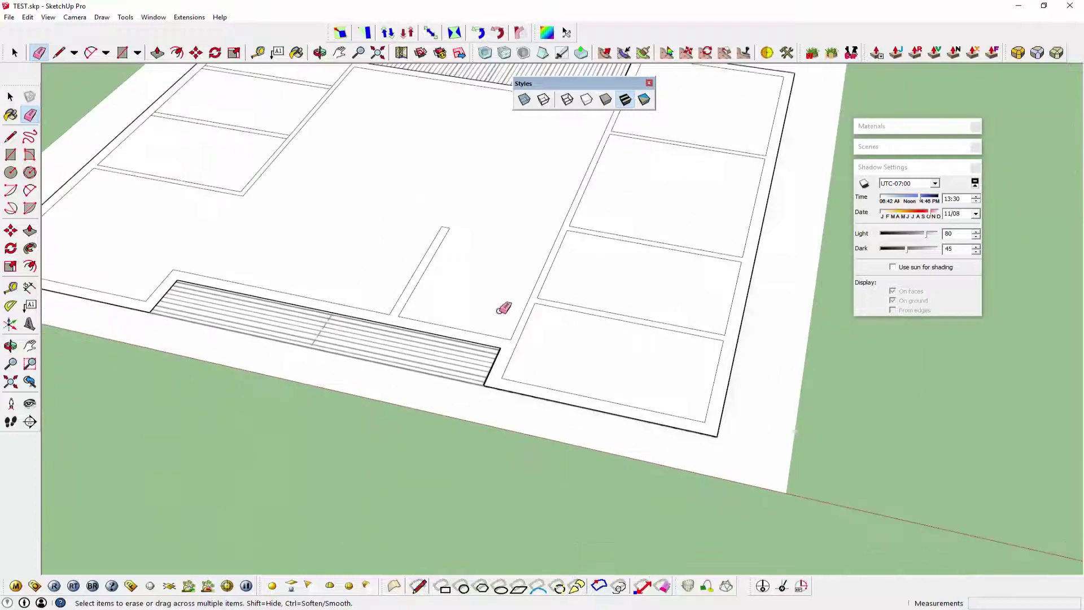
key("h")
left_click_drag(450, 305, 714, 443)
scroll(532, 188, "up", 3)
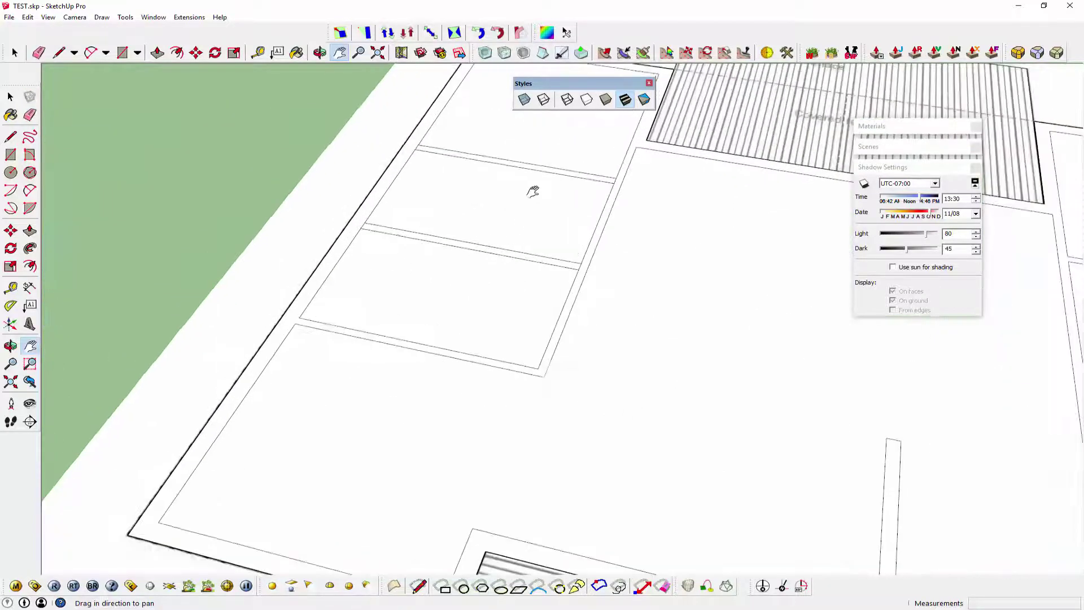
scroll(484, 278, "down", 1)
right_click(484, 279)
left_click(536, 288)
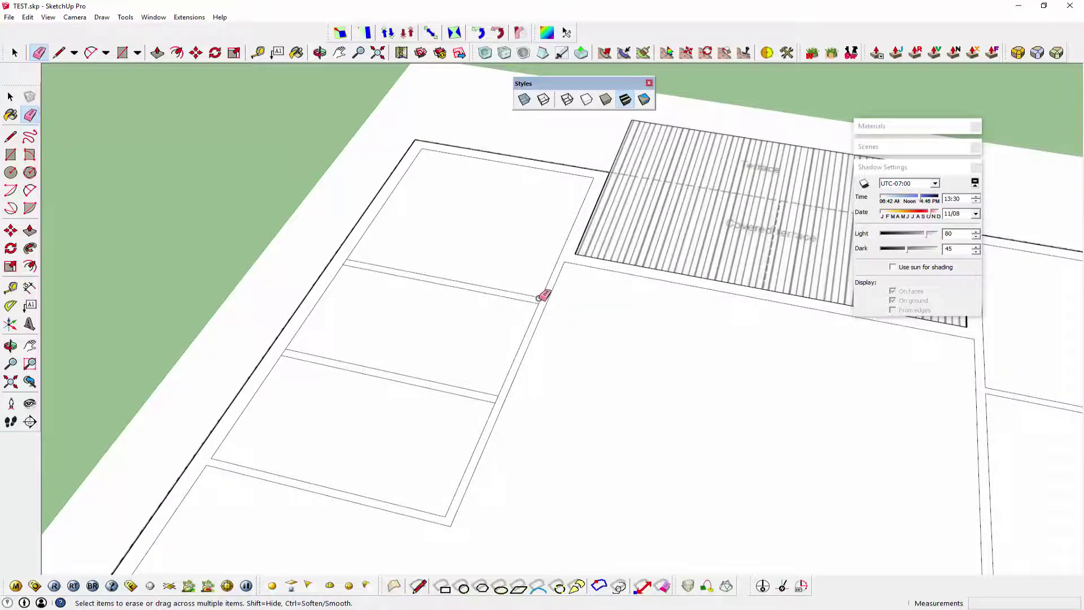
scroll(543, 297, "up", 1)
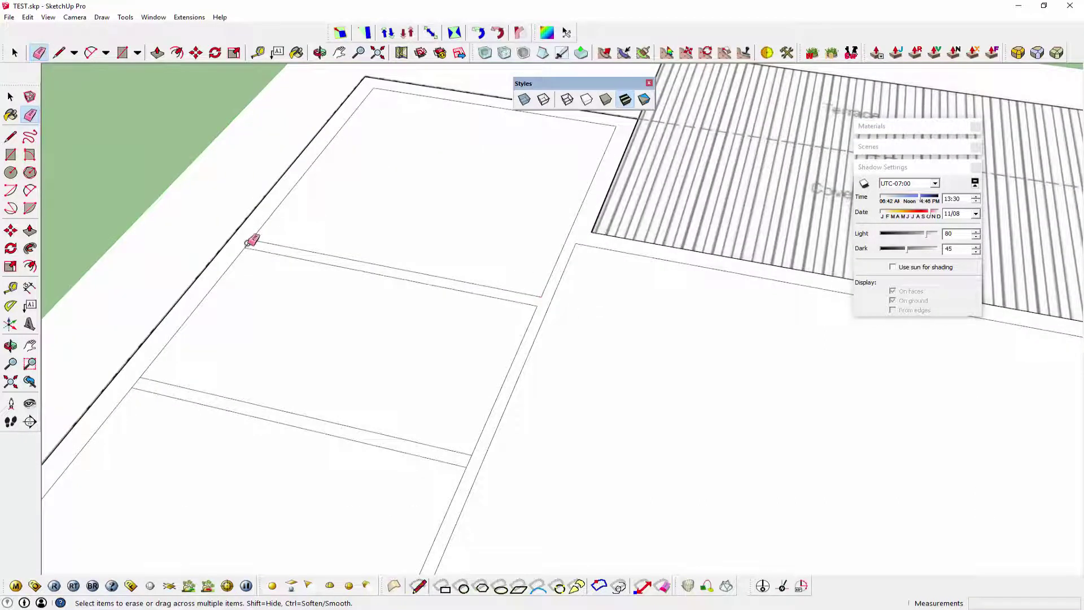
left_click(136, 383)
Pan across and zoom out to view the whole floor plan.
scroll(508, 429, "down", 2)
key("h")
left_click_drag(475, 472, 400, 287)
right_click(416, 305)
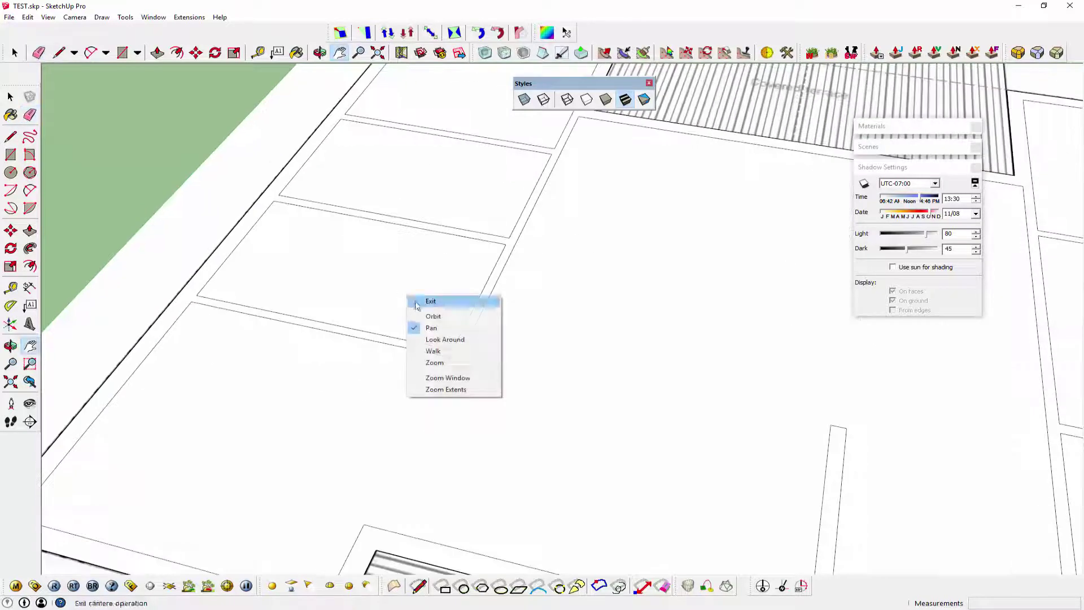
left_click(430, 301)
scroll(416, 313, "down", 3)
scroll(226, 305, "down", 2)
Start a Push/Pull on the wall outline face, then cancel it with Esc.
left_click(30, 231)
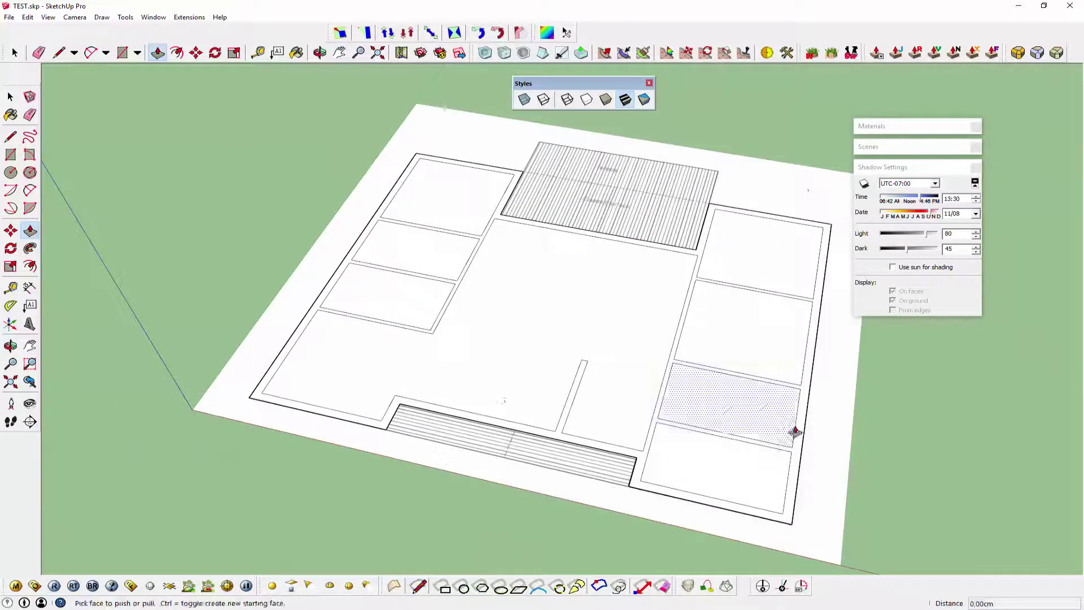
left_click(719, 496)
middle_click_drag(718, 496, 725, 445)
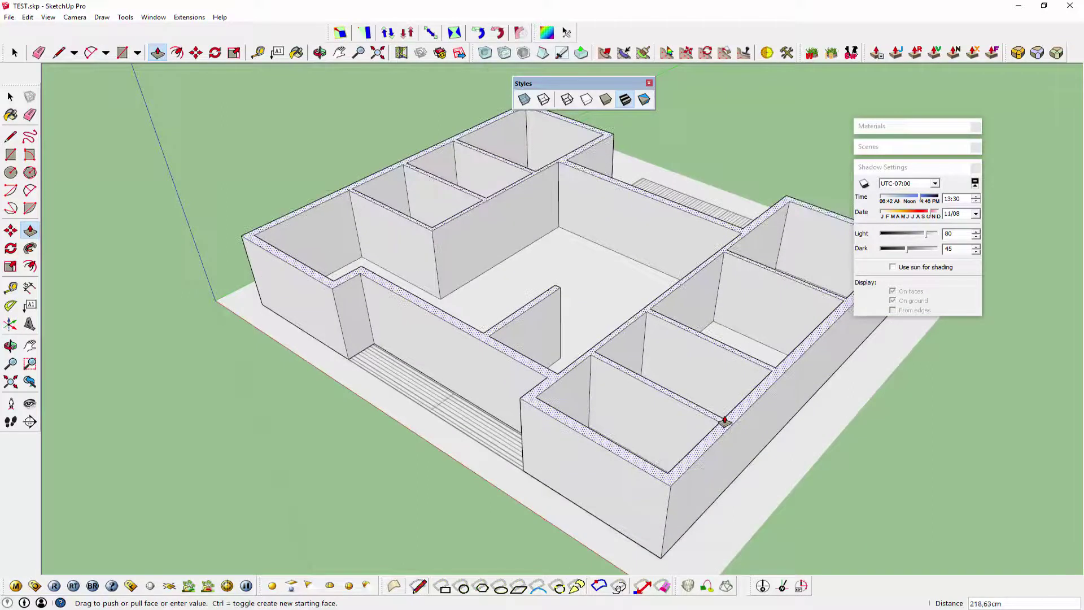
key("Escape")
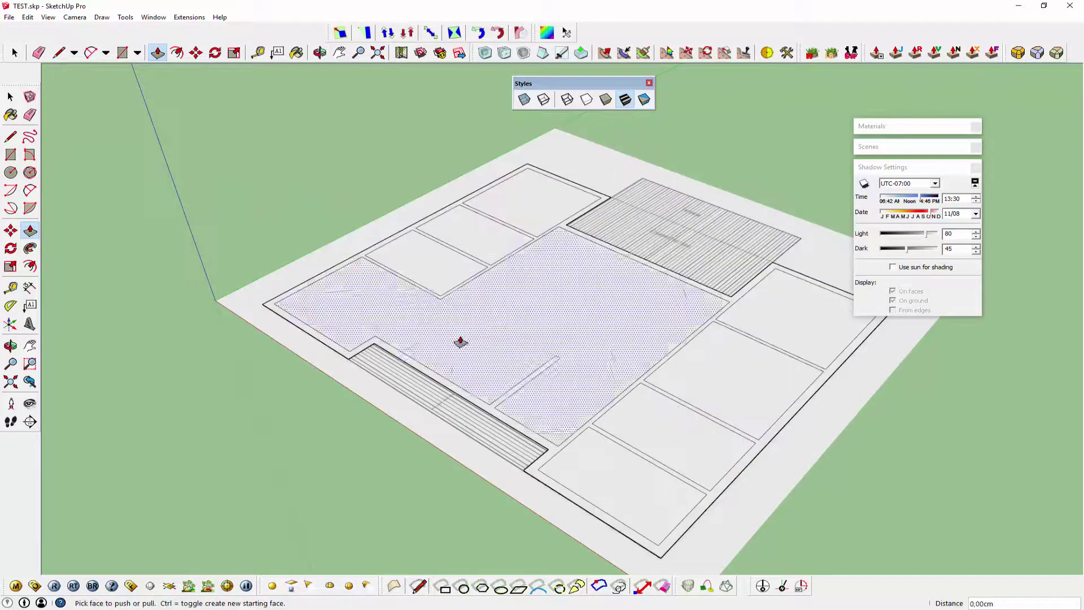
Orbit to a near top-down view, turn on X-ray, and zoom in on the Master closet.
mouse_move(460, 338)
middle_mouse_down()
mouse_move(609, 317)
mouse_move(616, 327)
middle_mouse_up()
left_click(524, 99)
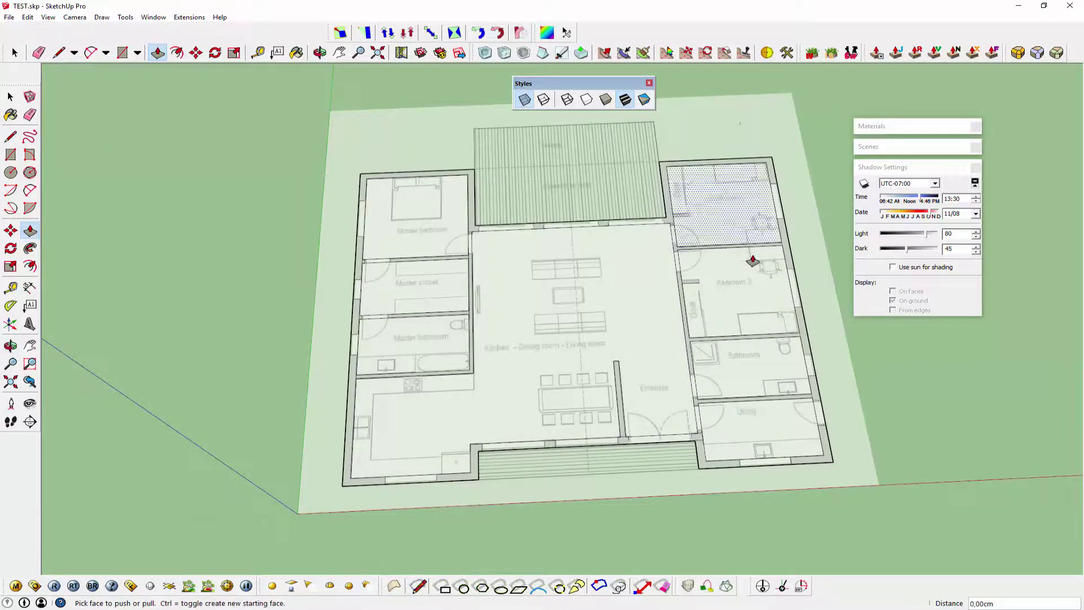
scroll(510, 491, "up", 2)
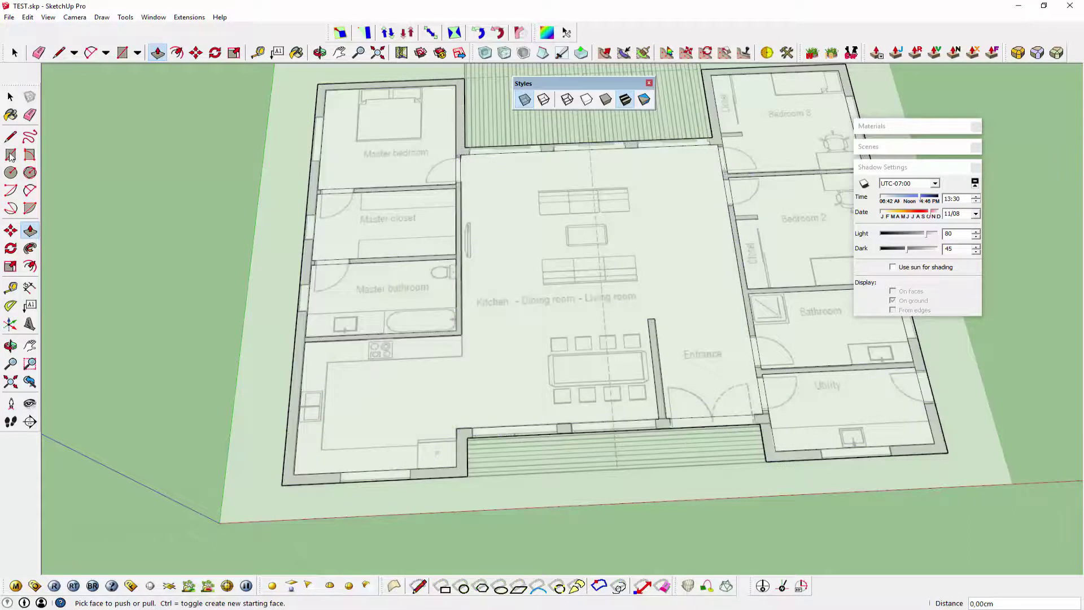
scroll(363, 157, "up", 2)
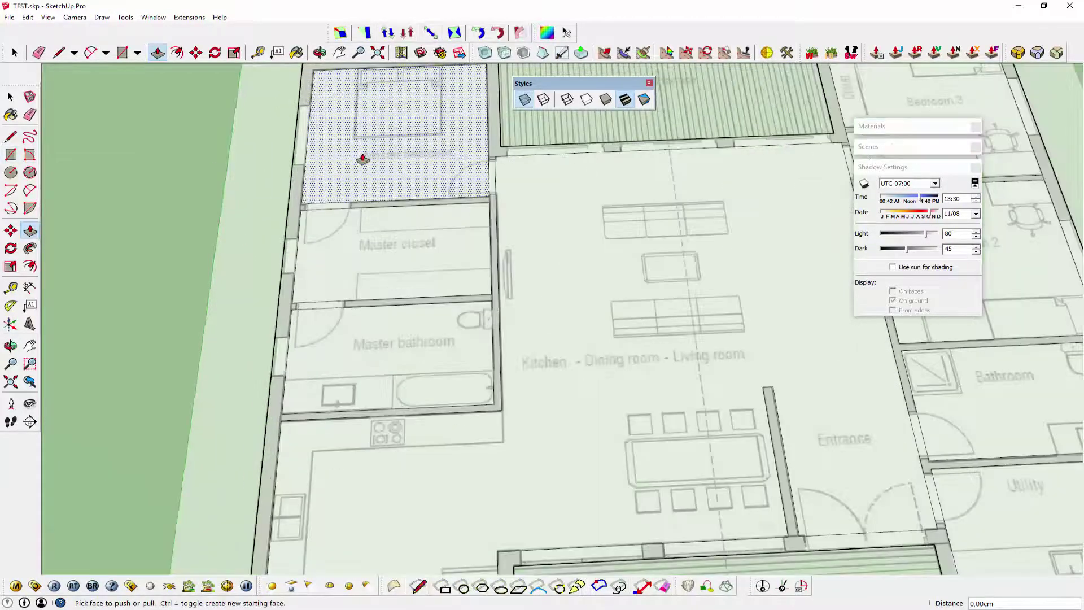
scroll(353, 240, "up", 3)
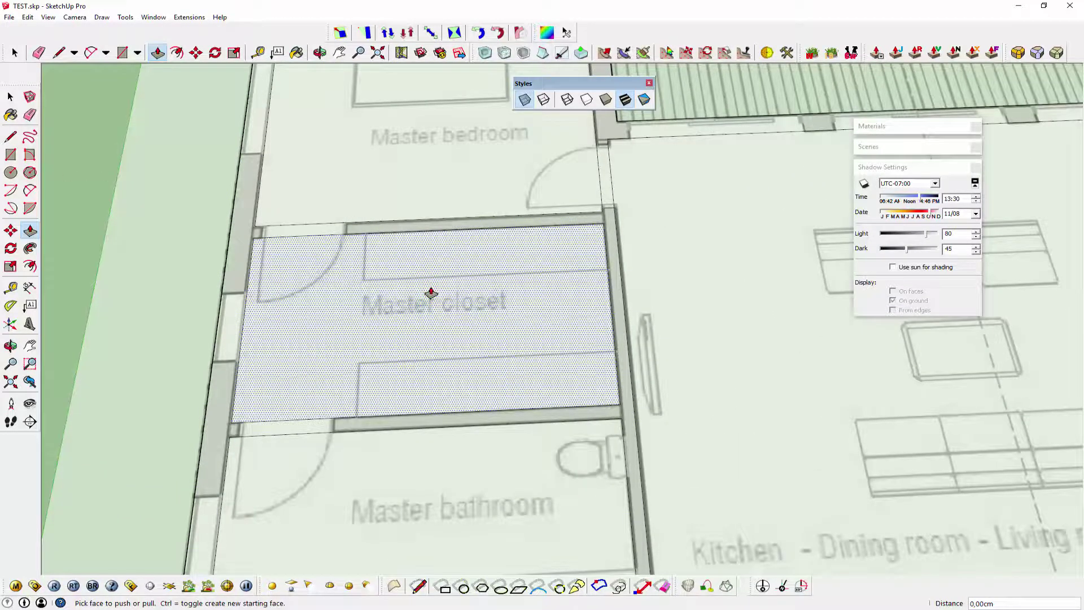
Draw a rectangle across the Master closet's top wall and measure the opening width.
left_click(12, 156)
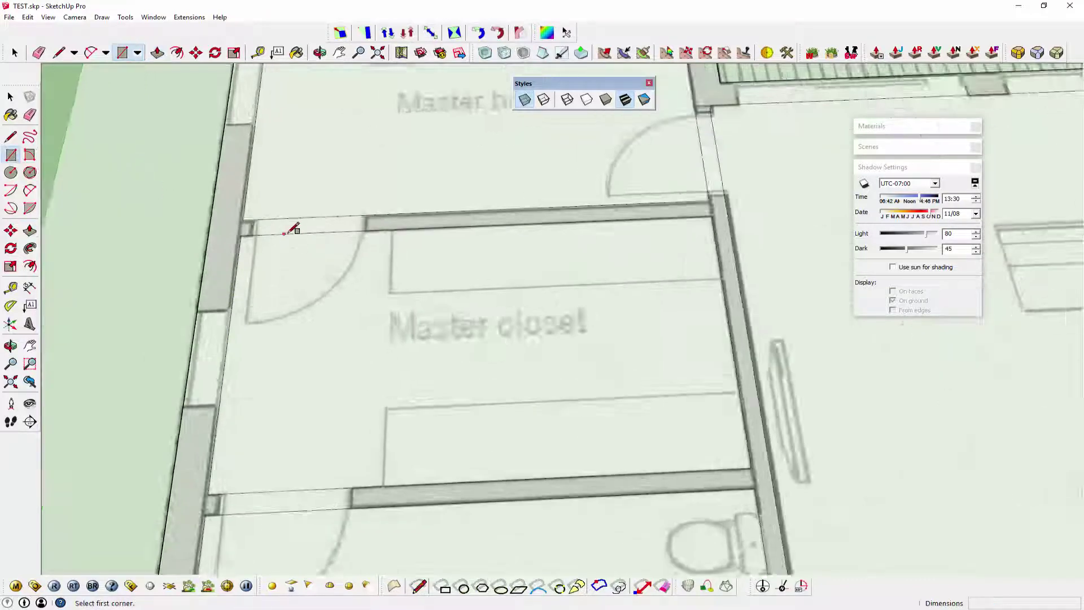
scroll(288, 224, "up", 2)
scroll(242, 207, "up", 2)
left_click(230, 213)
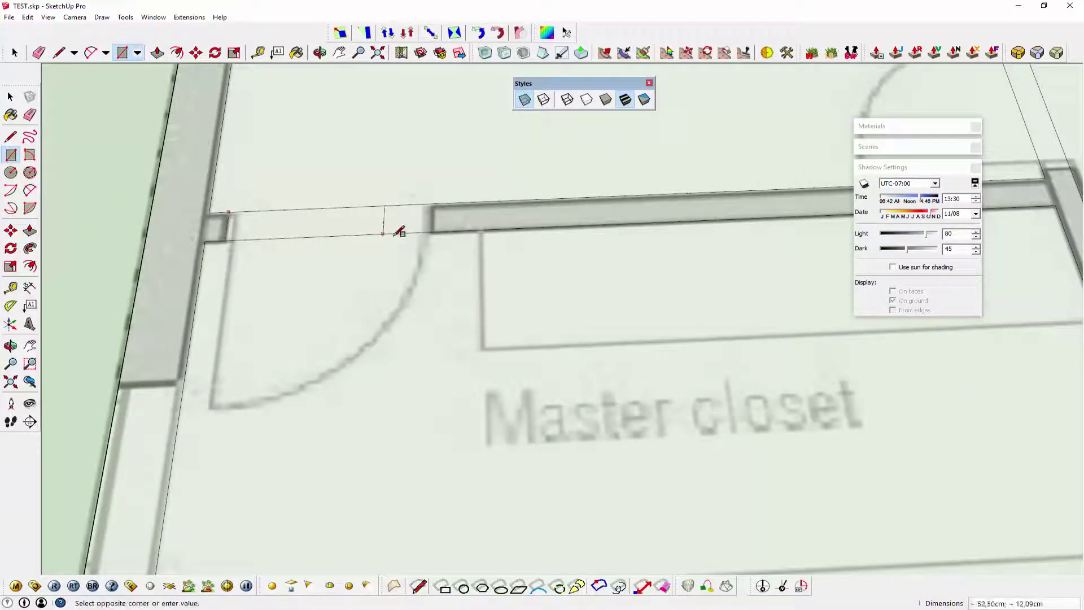
left_click(434, 231)
key("t")
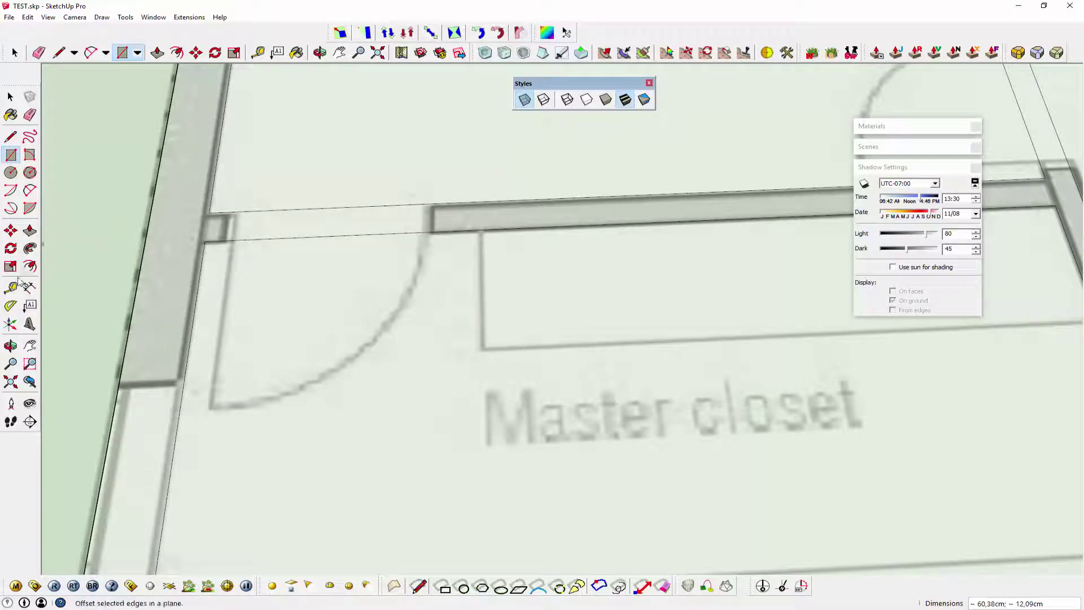
left_click(237, 212)
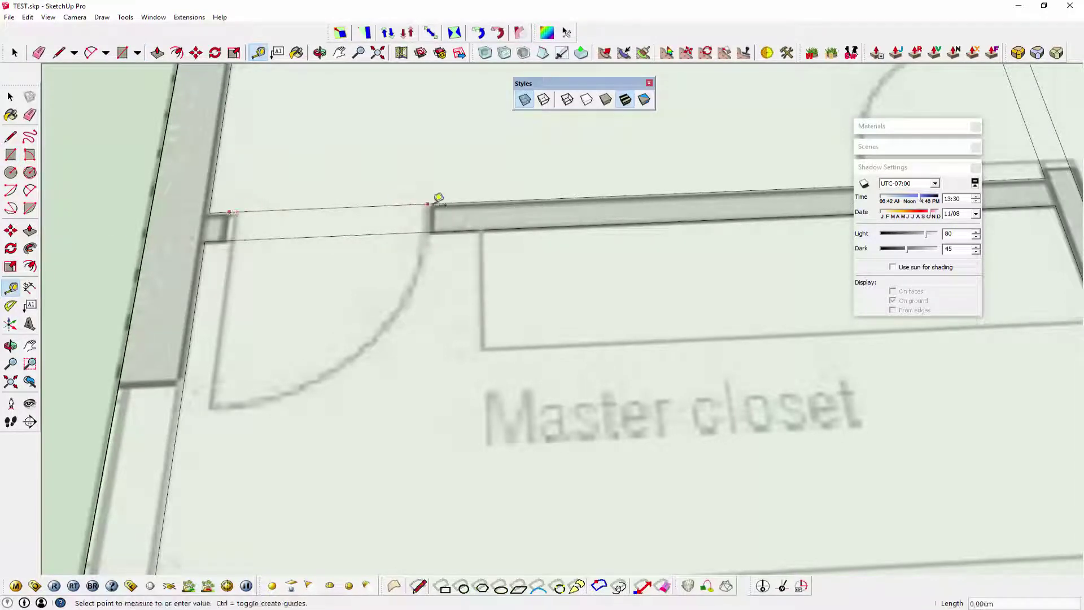
left_click(254, 236)
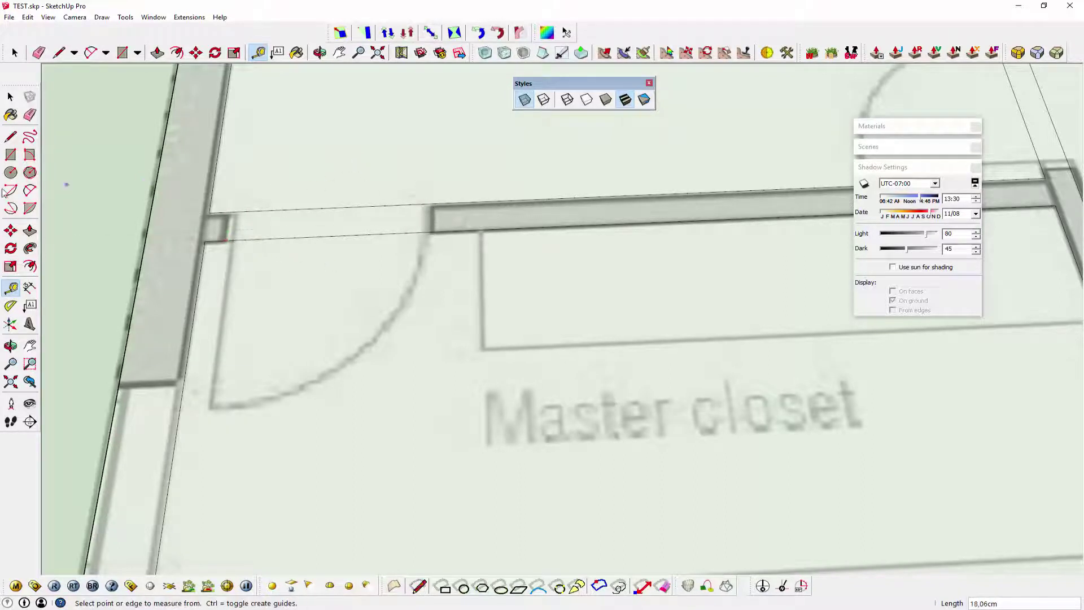
Draw a line across the closet wall edge at the door opening.
mouse_move(422, 188)
middle_mouse_down()
mouse_move(456, 261)
mouse_move(353, 249)
middle_mouse_up()
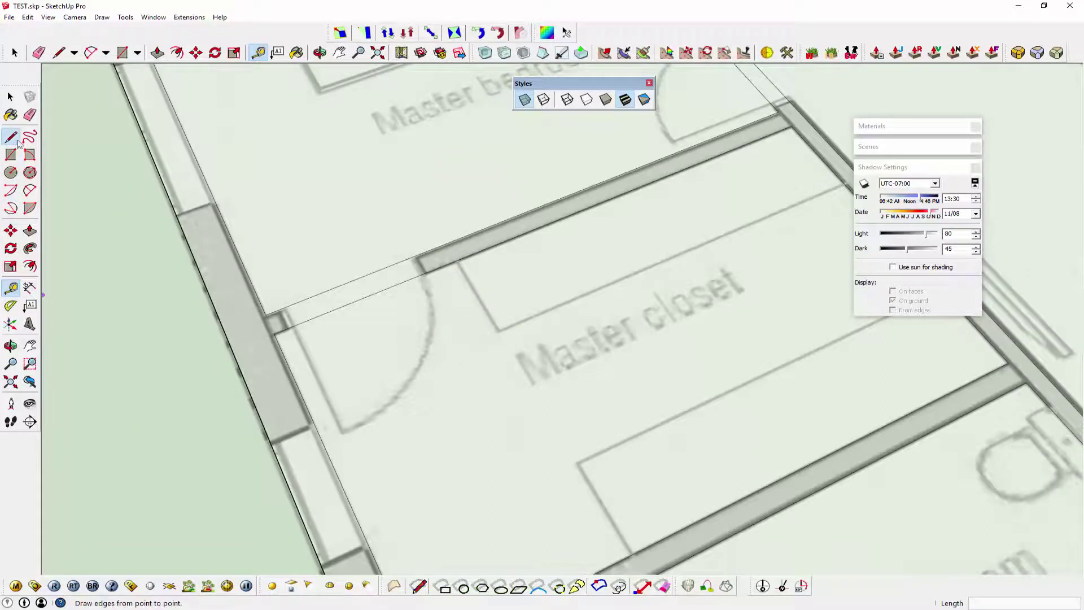
key("l")
left_click(281, 309)
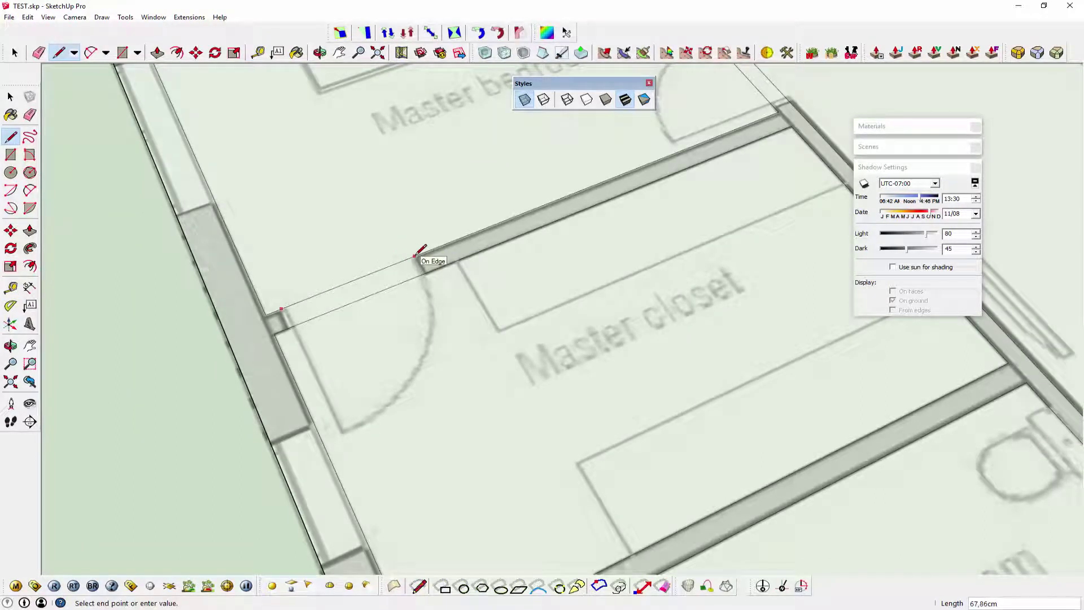
left_click(416, 255)
scroll(380, 317, "down", 3)
scroll(358, 321, "down", 2)
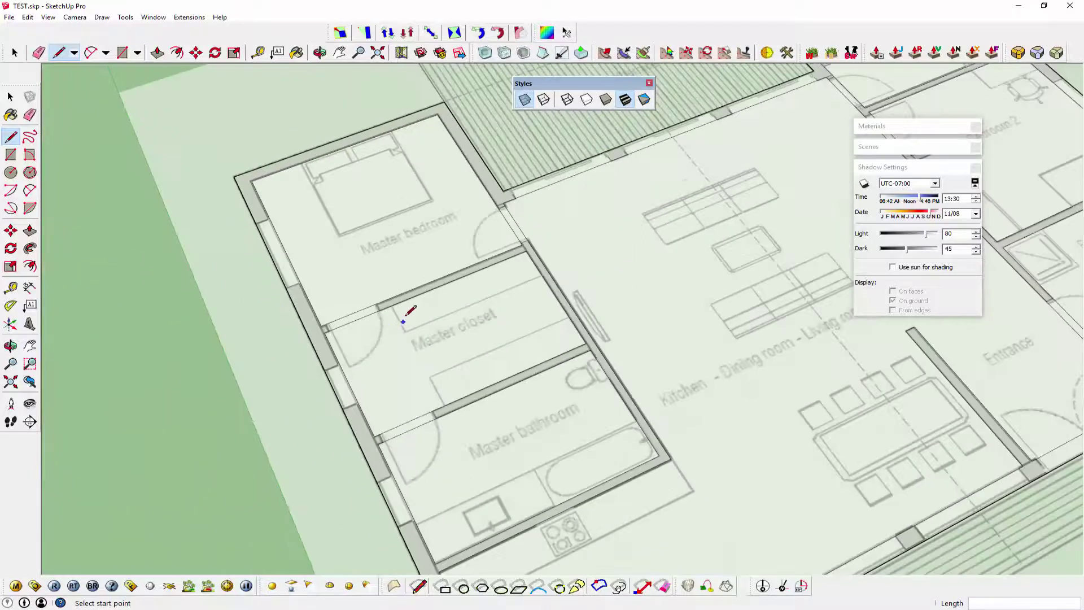
middle_click_drag(407, 310, 377, 258, "shift")
right_click(377, 257)
key("Escape")
scroll(299, 225, "up", 3)
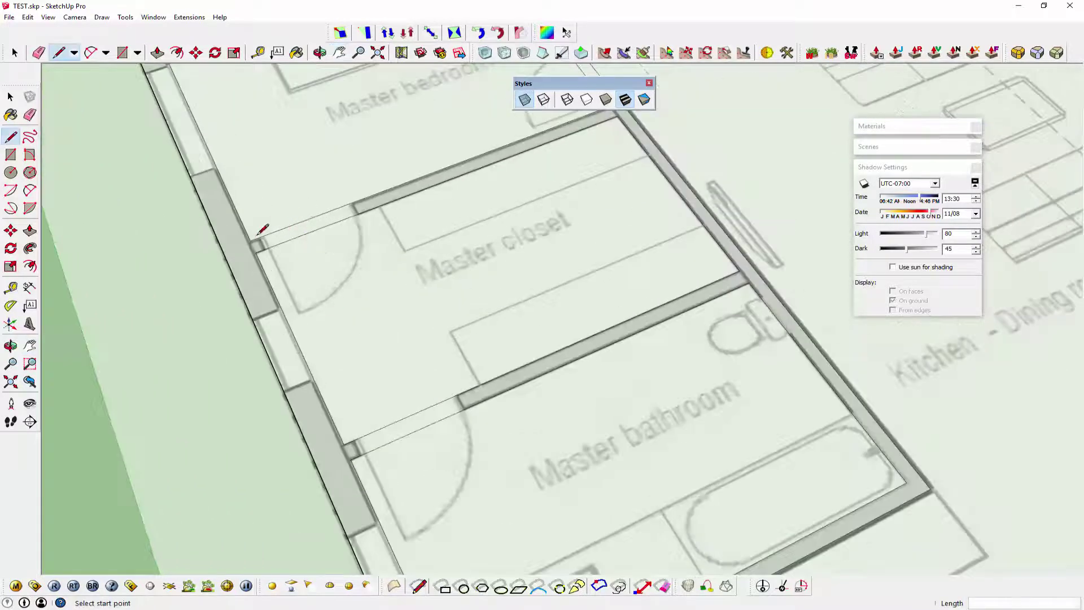
Draw lines from the closet's left wall to the Master bathroom doorway and wall corner.
left_click(260, 236)
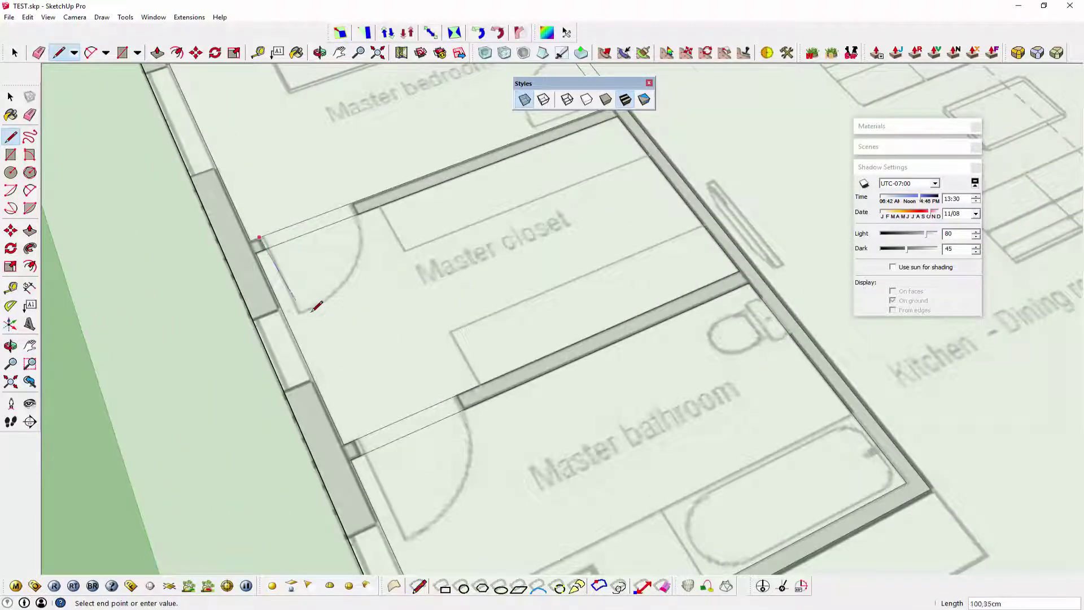
scroll(302, 297, "down", 3)
scroll(310, 290, "down", 1)
scroll(336, 353, "up", 4)
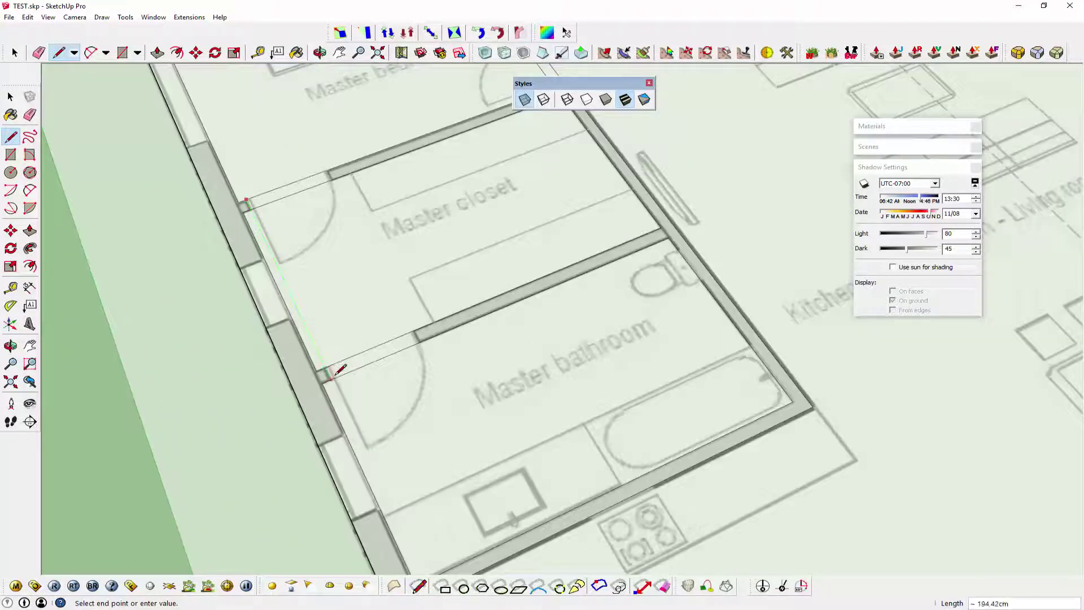
left_click(326, 371)
left_click(326, 170)
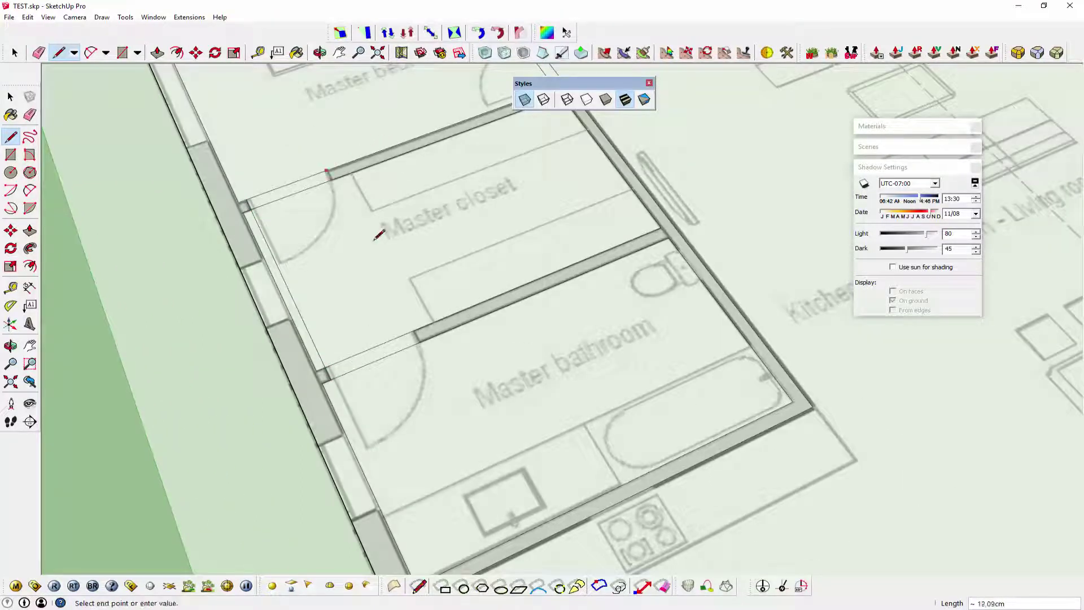
left_click(415, 330)
scroll(339, 350, "up", 2)
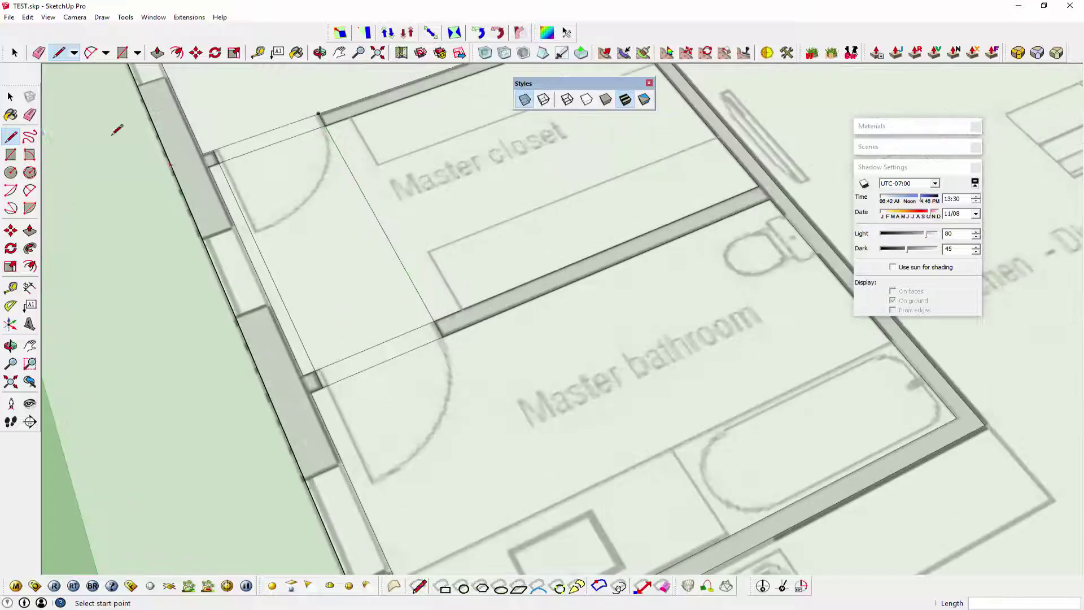
left_click(30, 114)
Erase the stray left-wall line, the diagonal closet line, and the edges across the doorways.
left_click(248, 222)
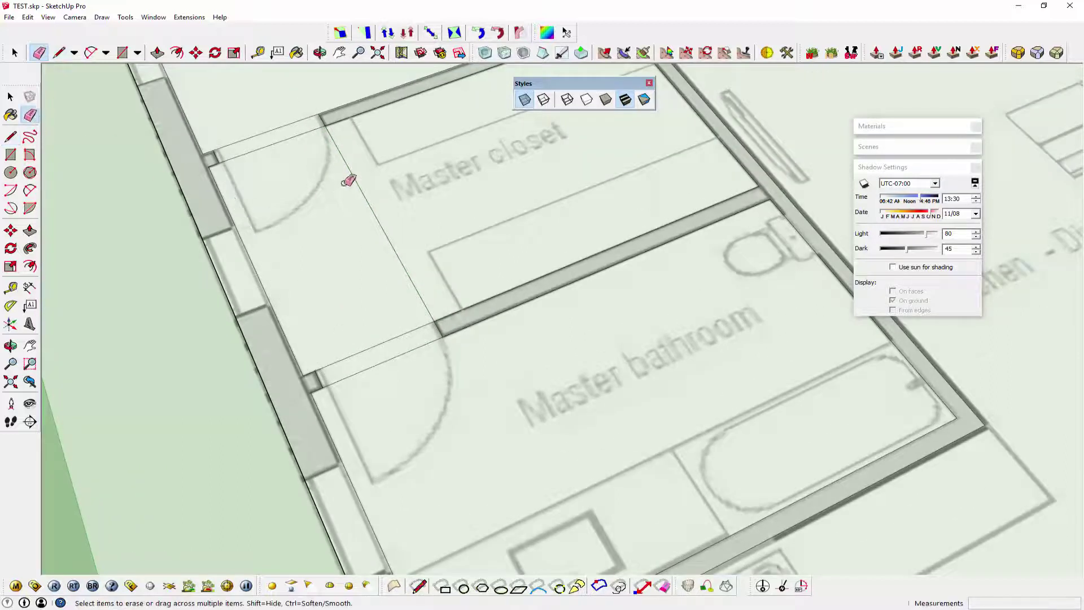
left_click_drag(353, 172, 316, 132)
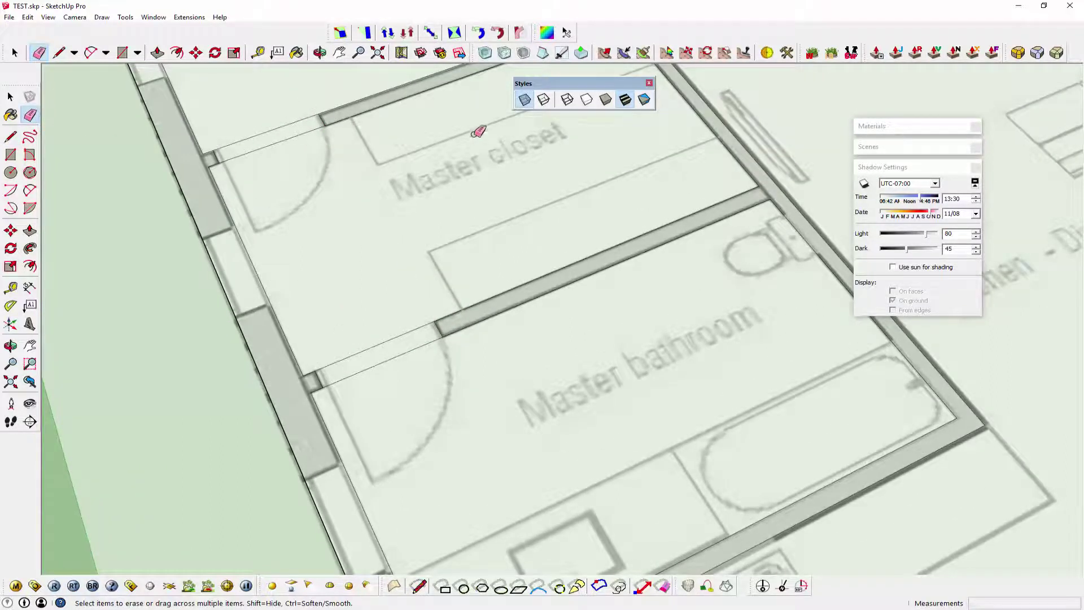
left_click(524, 99)
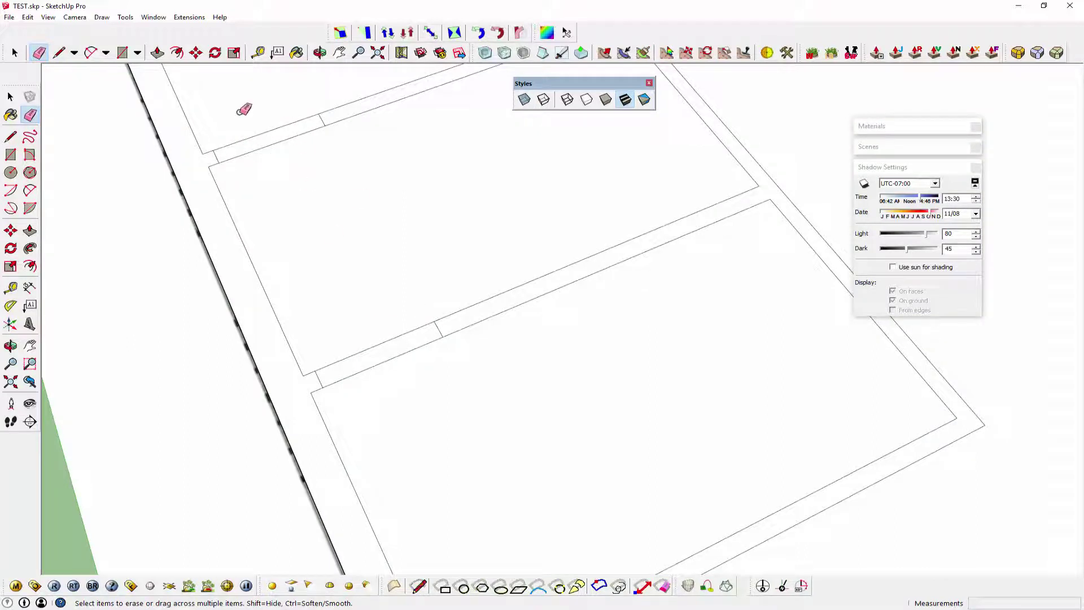
scroll(341, 269, "down", 2)
scroll(351, 310, "down", 2)
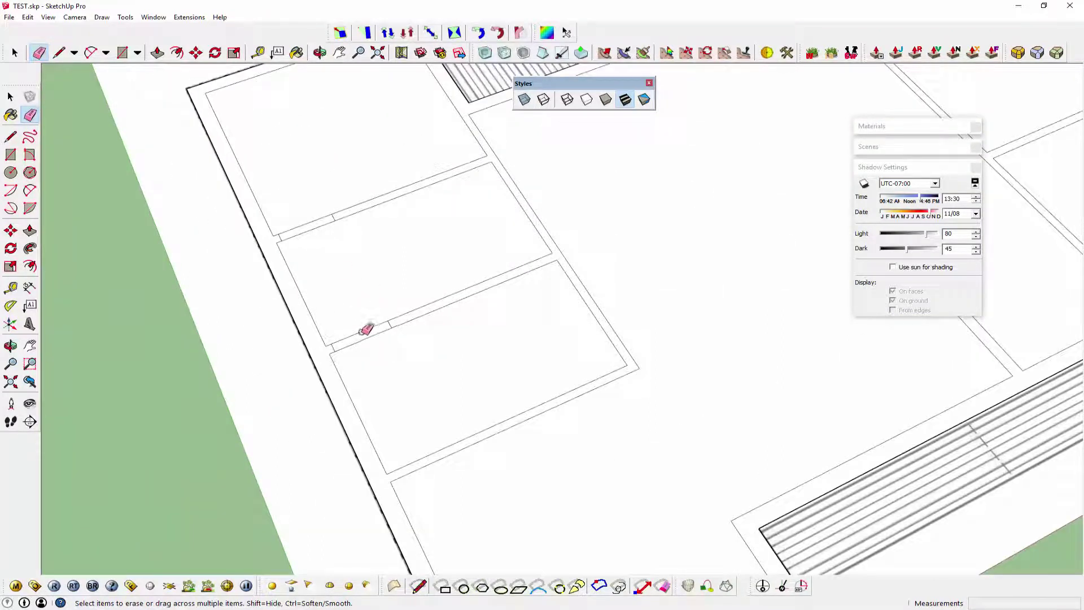
left_click_drag(364, 330, 368, 339)
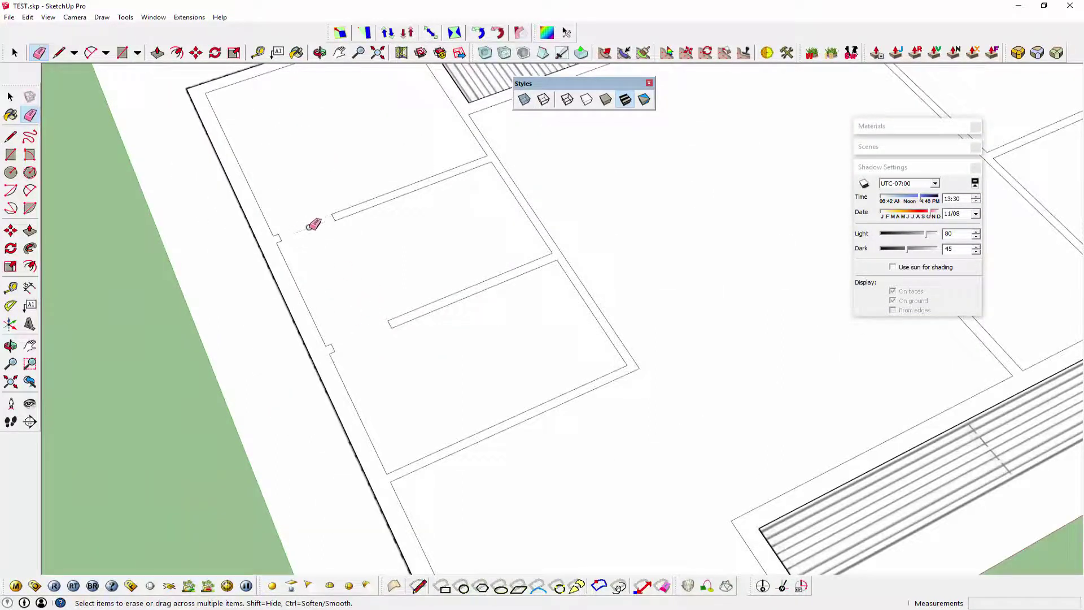
scroll(312, 226, "down", 3)
scroll(431, 307, "down", 1)
Trial-raise the wall faces with Push/Pull, then undo the extrusion.
key("h")
left_click_drag(563, 291, 382, 288)
scroll(382, 288, "down", 1)
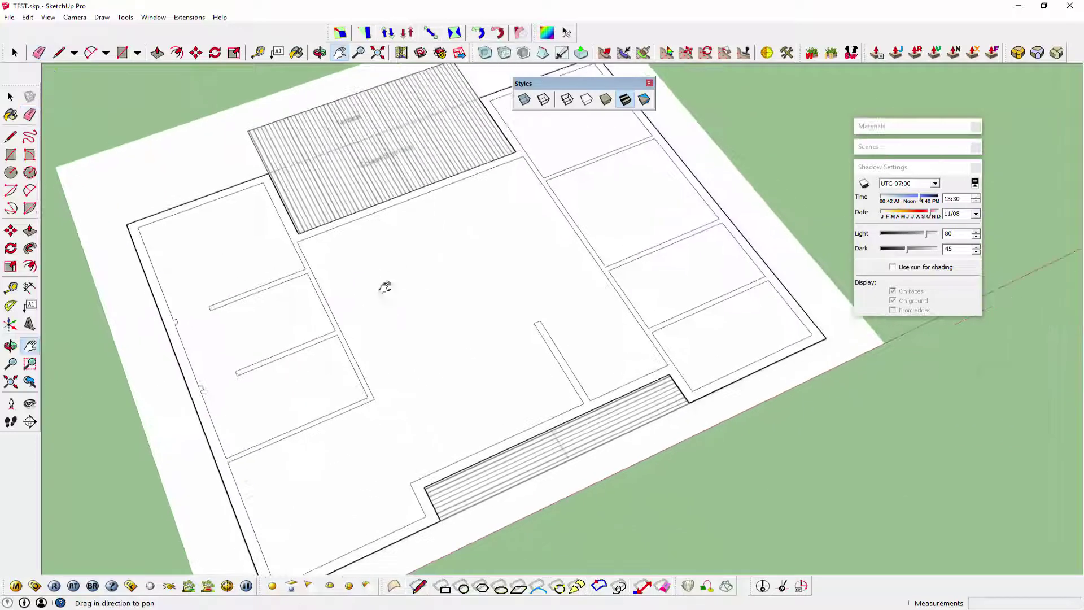
key("e")
scroll(445, 334, "down", 2)
left_click(30, 231)
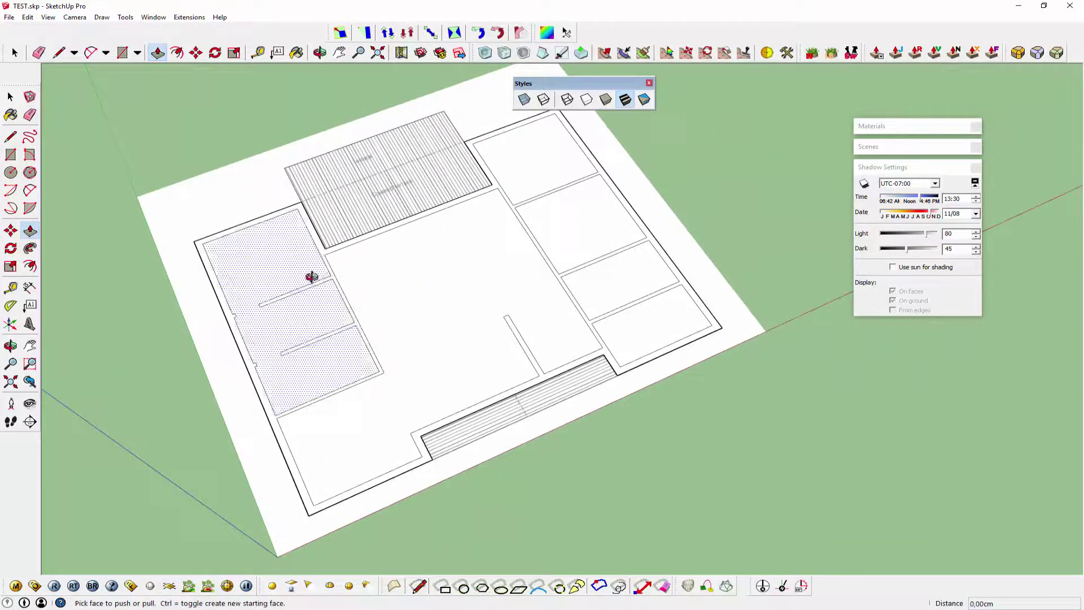
left_click(385, 381)
left_click(175, 307)
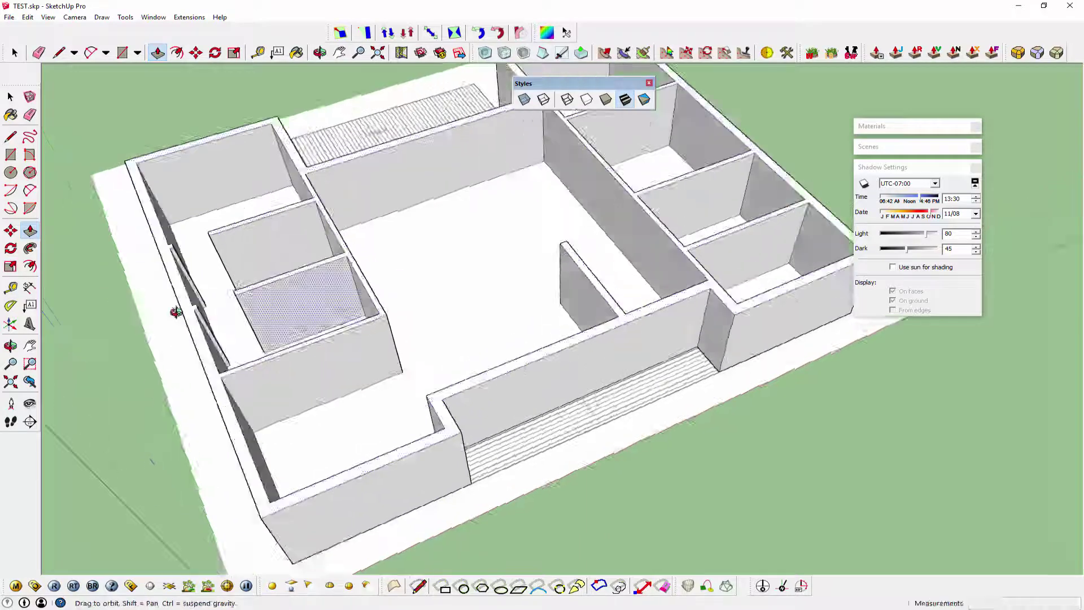
scroll(261, 167, "up", 5)
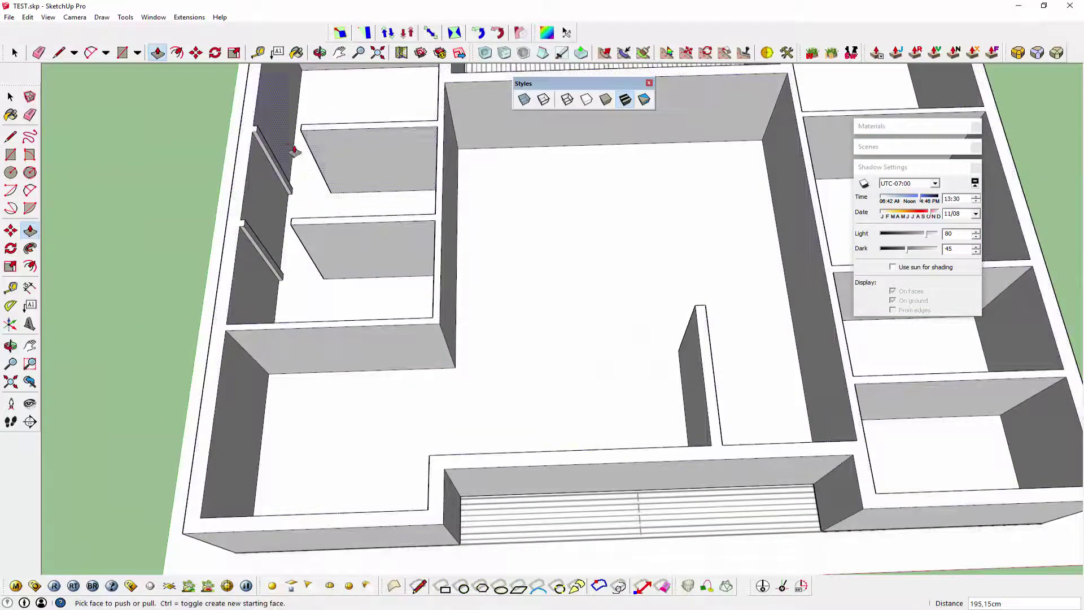
key("ctrl+z")
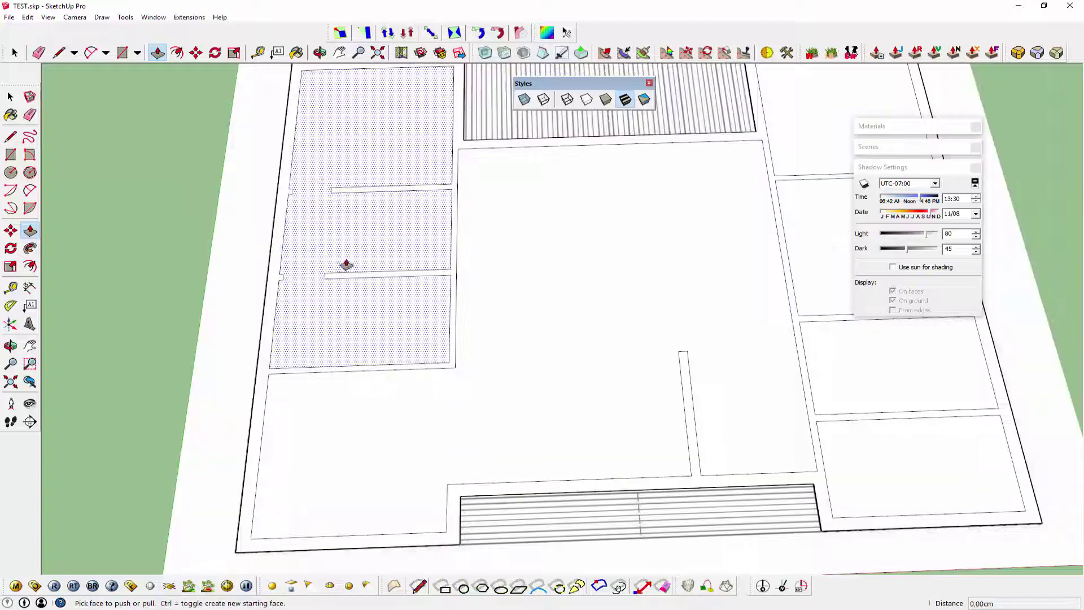
scroll(395, 237, "down", 5)
Turn X-ray back on and draw a line across the doorway at the wall corner.
left_click(520, 105)
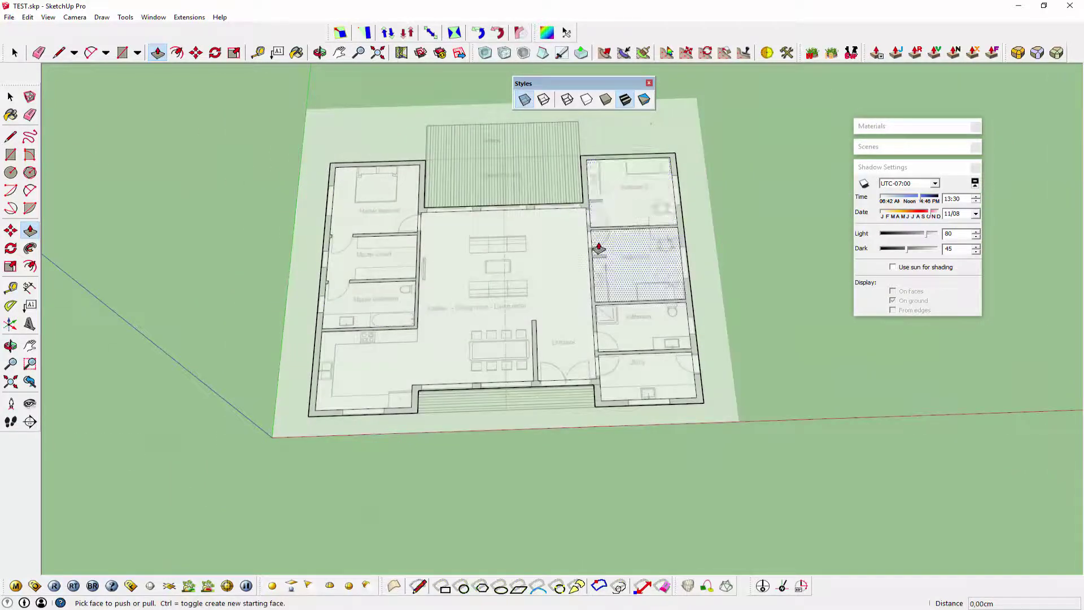
scroll(671, 226, "up", 3)
scroll(636, 230, "up", 3)
scroll(502, 191, "up", 4)
scroll(502, 192, "up", 3)
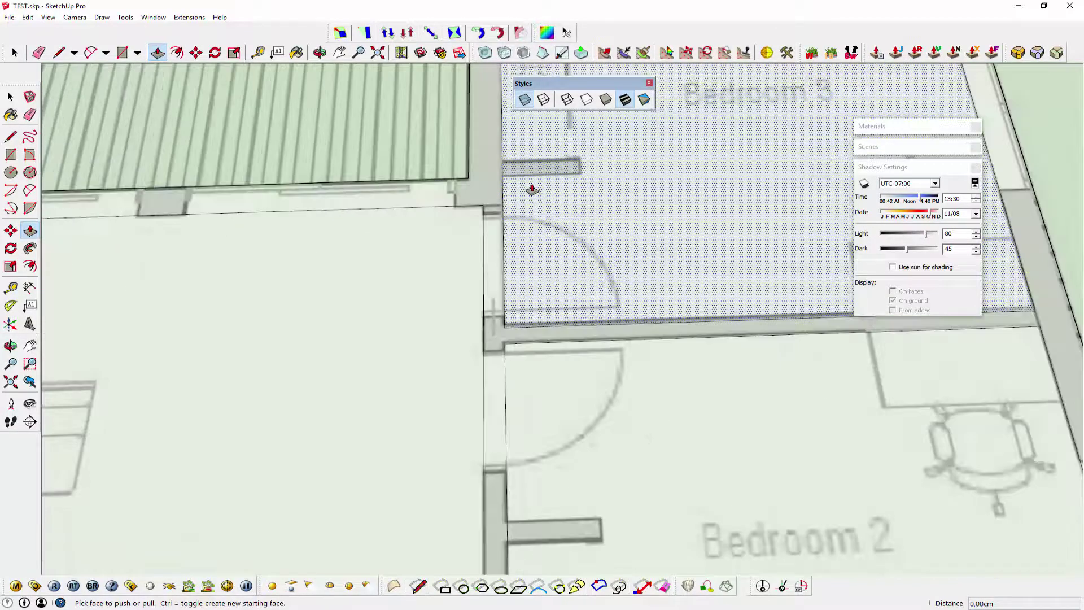
key("l")
scroll(471, 220, "up", 3)
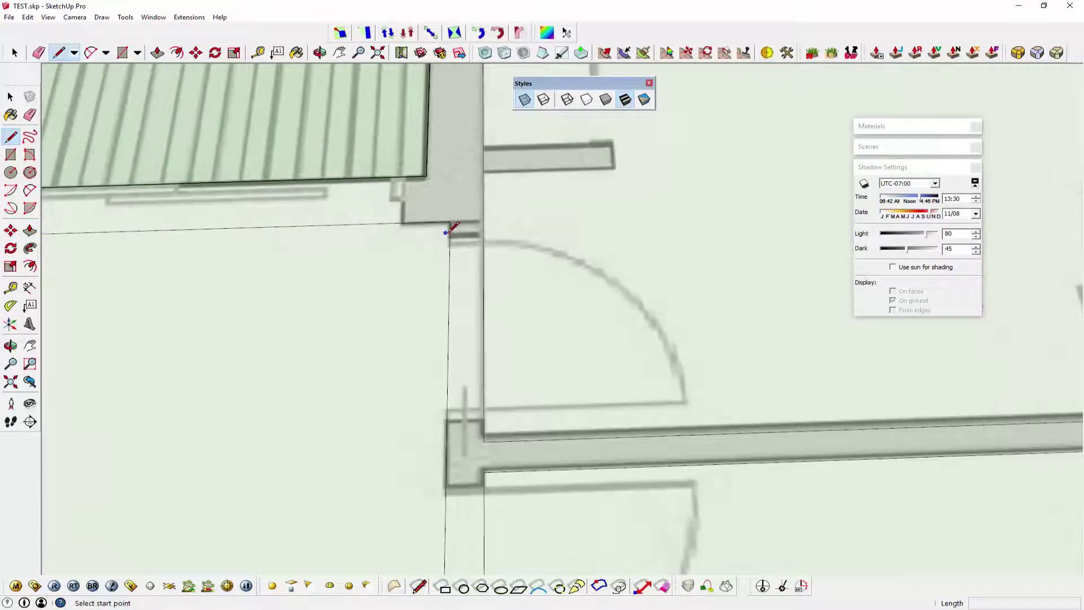
left_click(446, 232)
left_click(485, 232)
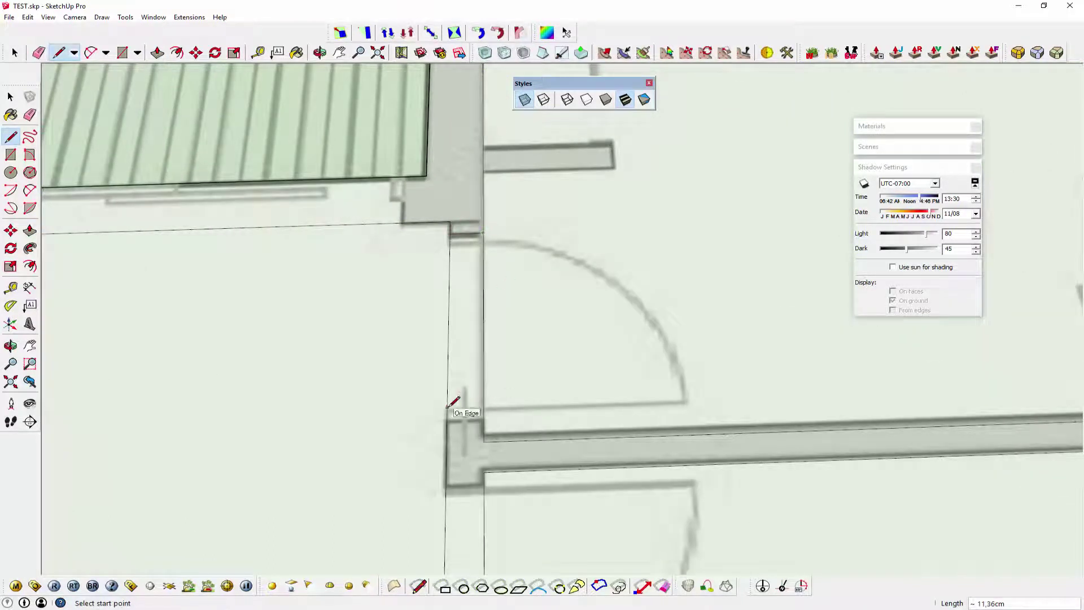
Draw two short lines across the next wall ends at the door jambs.
scroll(482, 403, "down", 2)
scroll(472, 367, "down", 1)
scroll(475, 360, "up", 3)
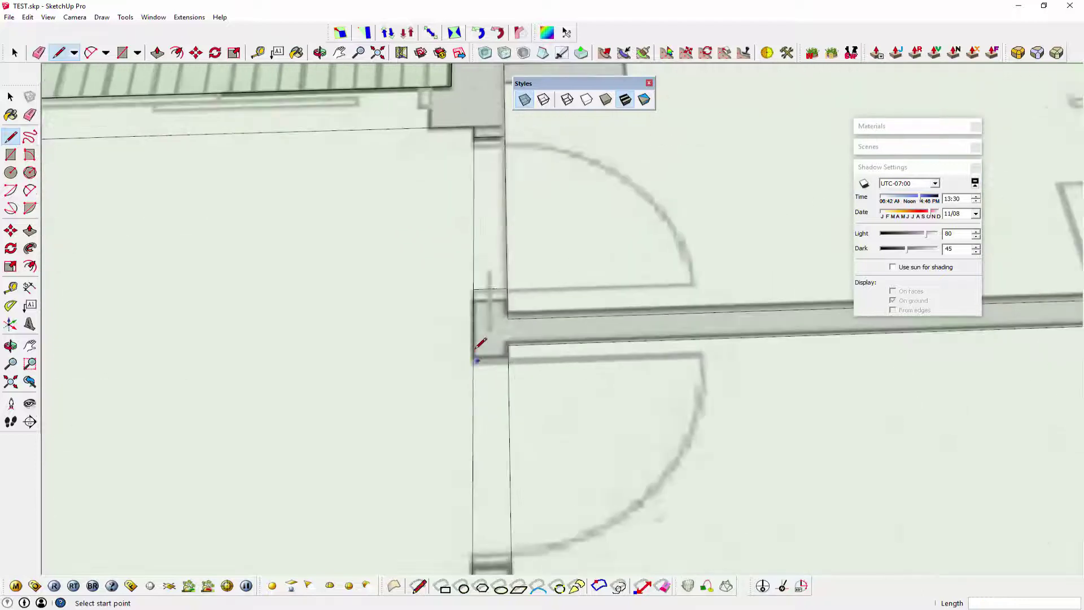
left_click(473, 357)
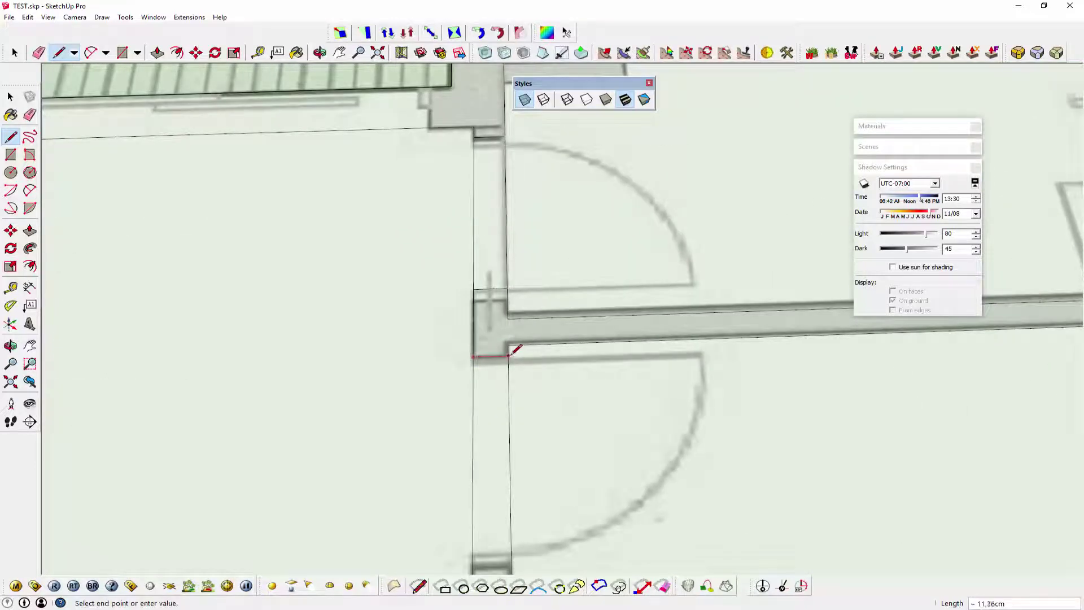
left_click(508, 356)
left_click(472, 554)
left_click(511, 552)
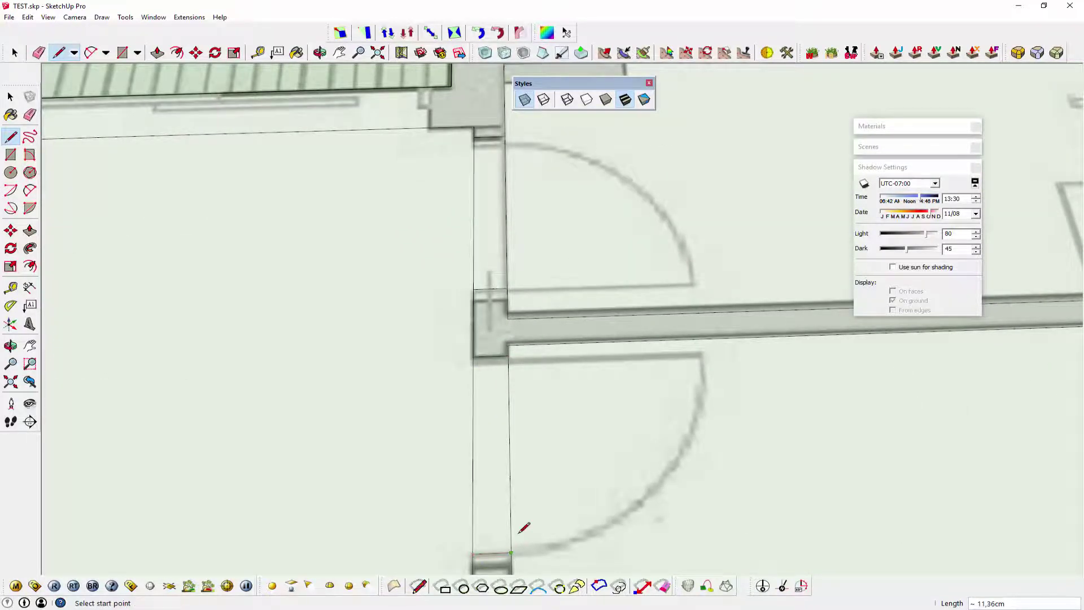
scroll(502, 418, "down", 3)
Bring the Bathroom and Utility rooms into view and mark their doorway edges with lines.
key("h")
left_click_drag(533, 478, 520, 281)
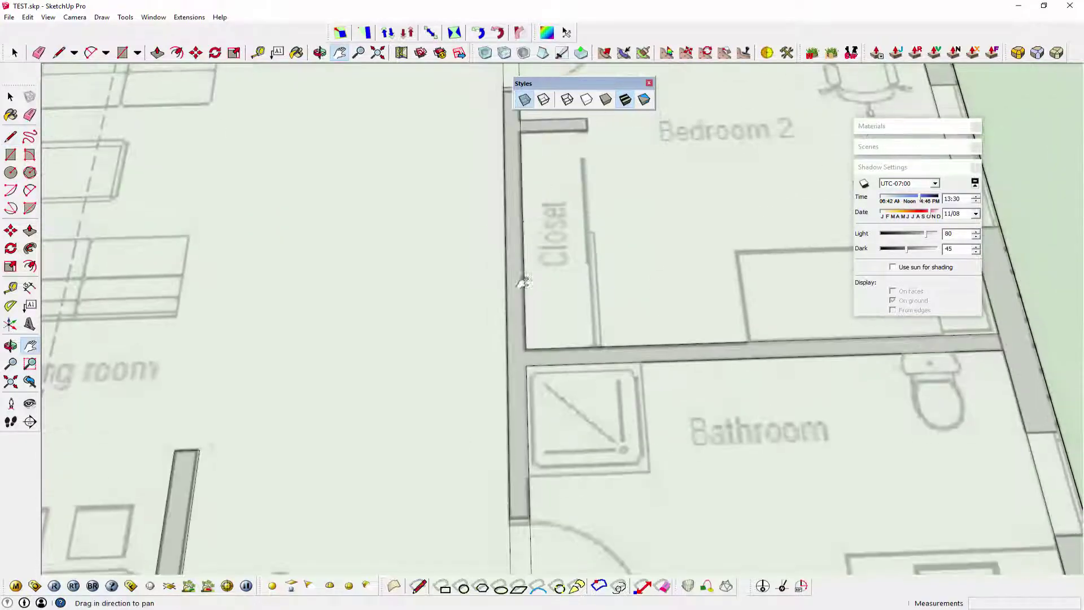
right_click(530, 333)
left_click(530, 333)
scroll(510, 316, "up", 2)
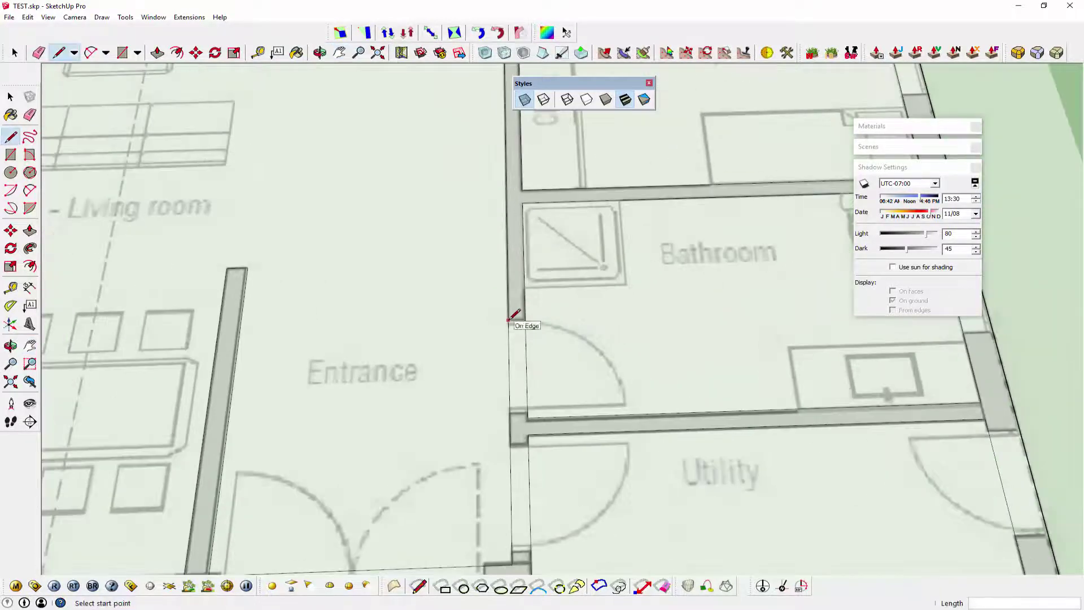
left_click(508, 320)
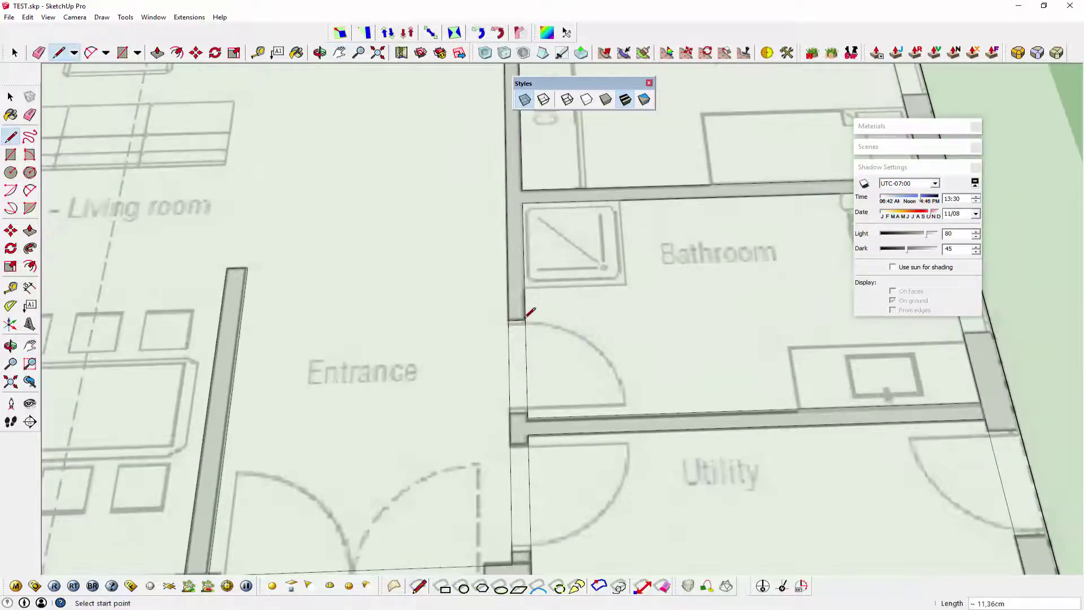
left_click(510, 410)
key("Escape")
scroll(511, 431, "up", 2)
left_click(506, 444)
Pan to the entrance and kitchen area and start a line at the entrance wall corner.
middle_click_drag(535, 436, 549, 523, "shift")
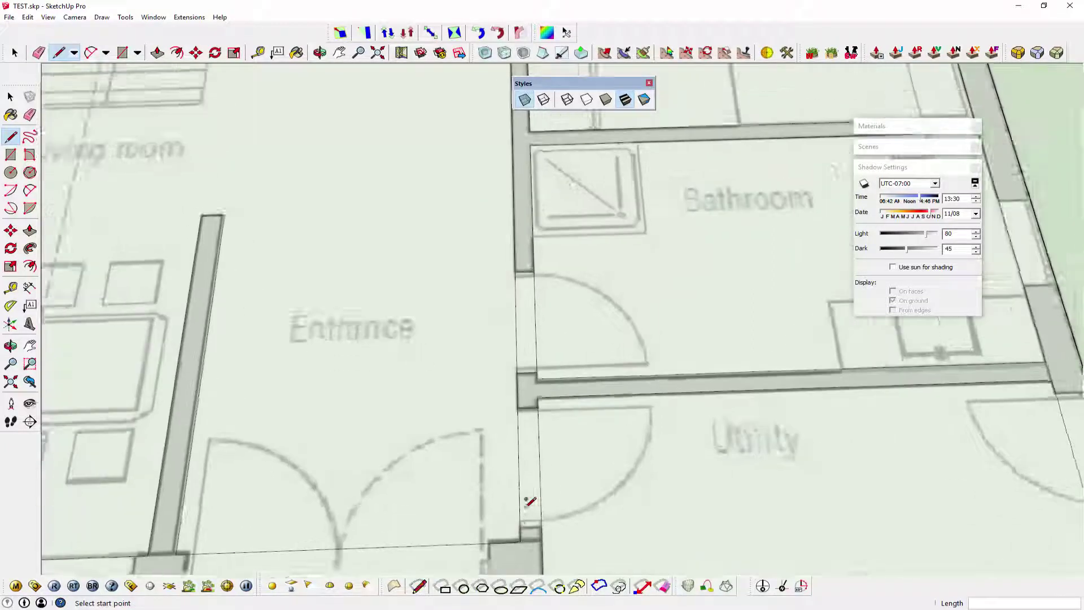
scroll(587, 378, "down", 3)
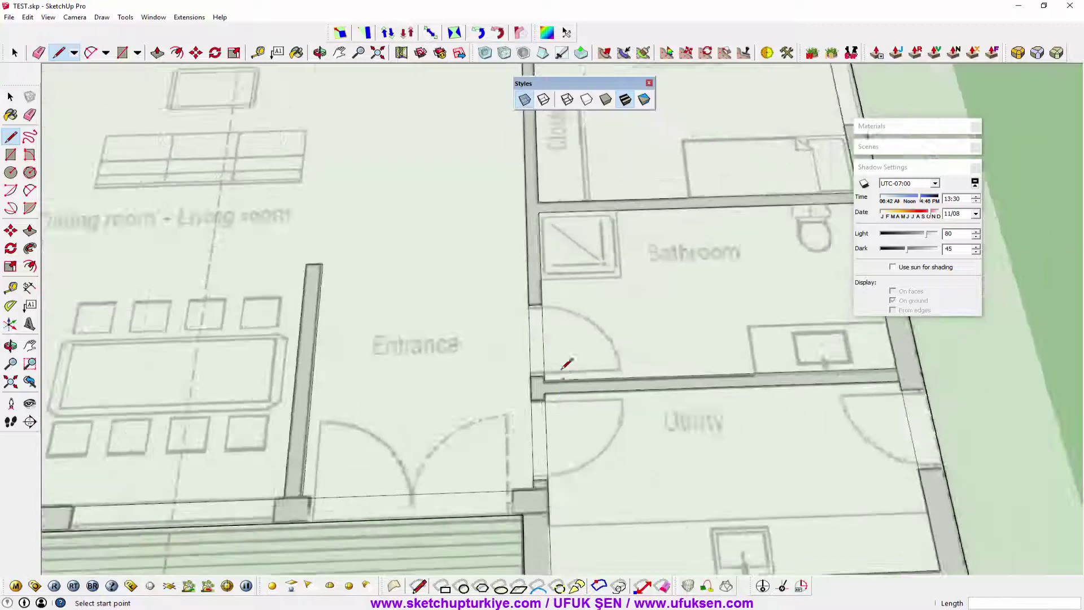
scroll(587, 374, "down", 2)
middle_click_drag(587, 374, 670, 392, "shift")
scroll(672, 389, "down", 2)
right_click(597, 351)
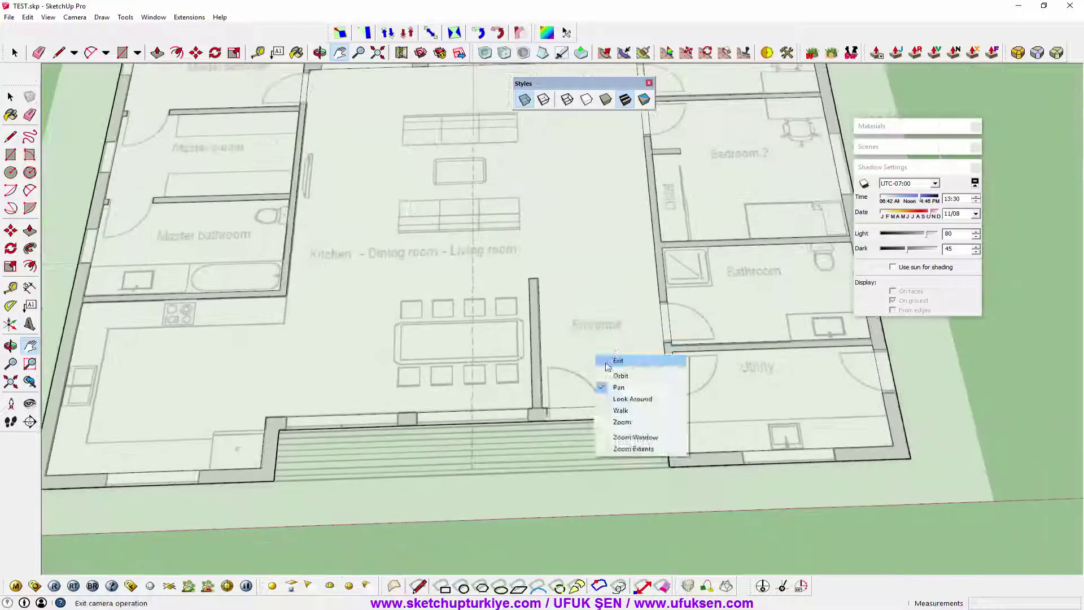
left_click(615, 358)
scroll(532, 394, "up", 3)
scroll(522, 397, "up", 1)
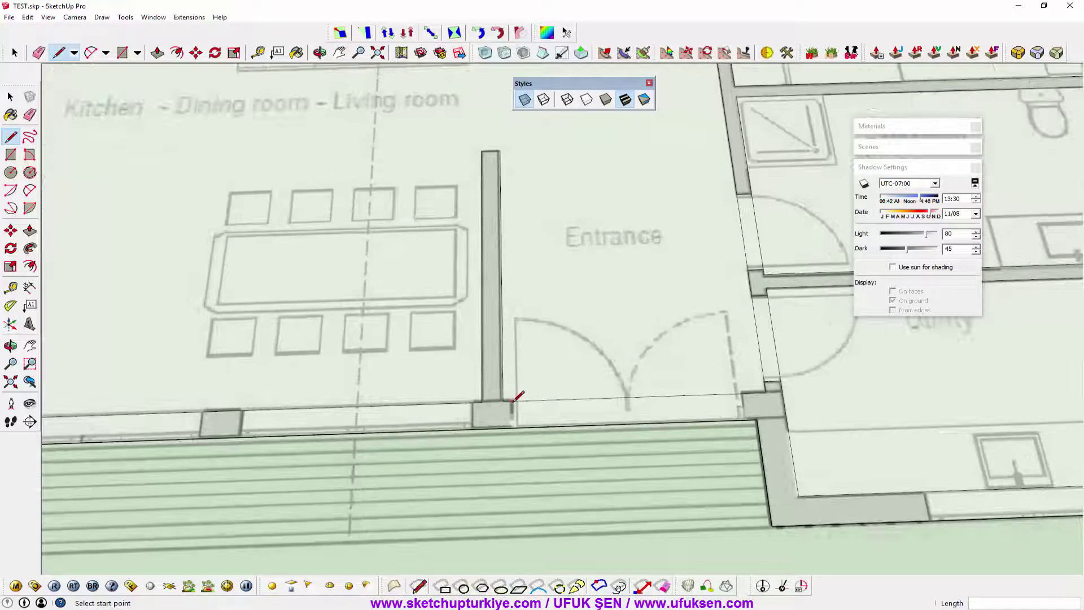
scroll(700, 395, "up", 1)
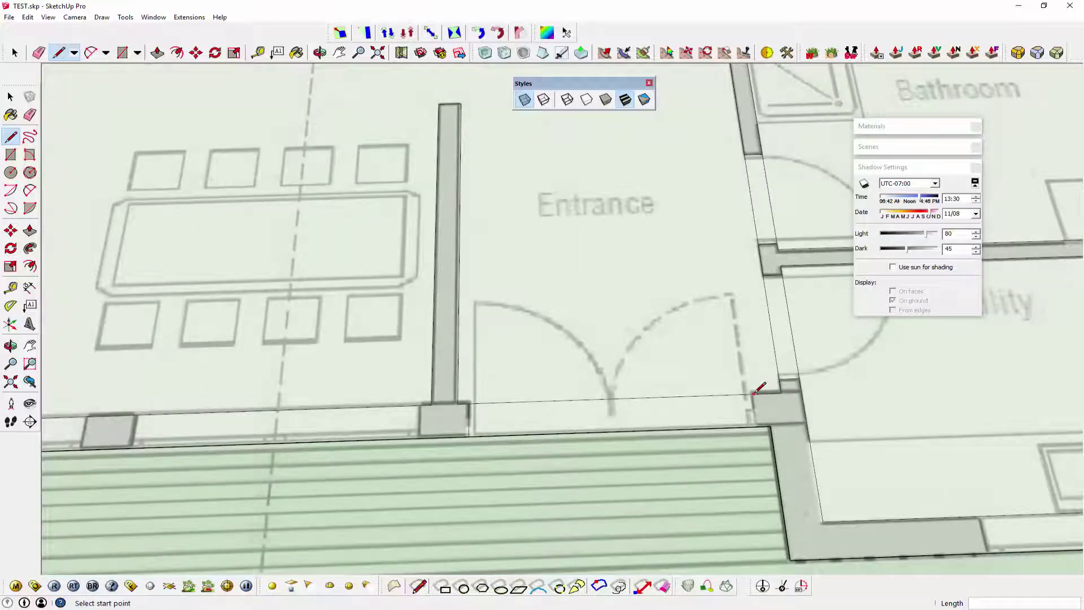
left_click(751, 394)
scroll(723, 390, "down", 5)
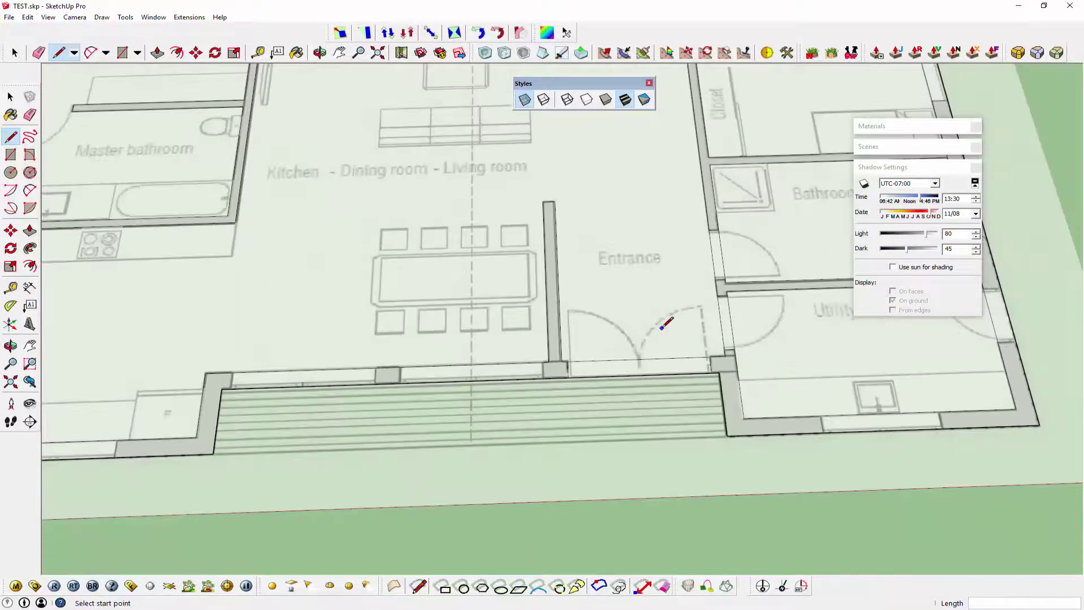
key("h")
left_click_drag(214, 211, 433, 298)
scroll(434, 298, "down", 2)
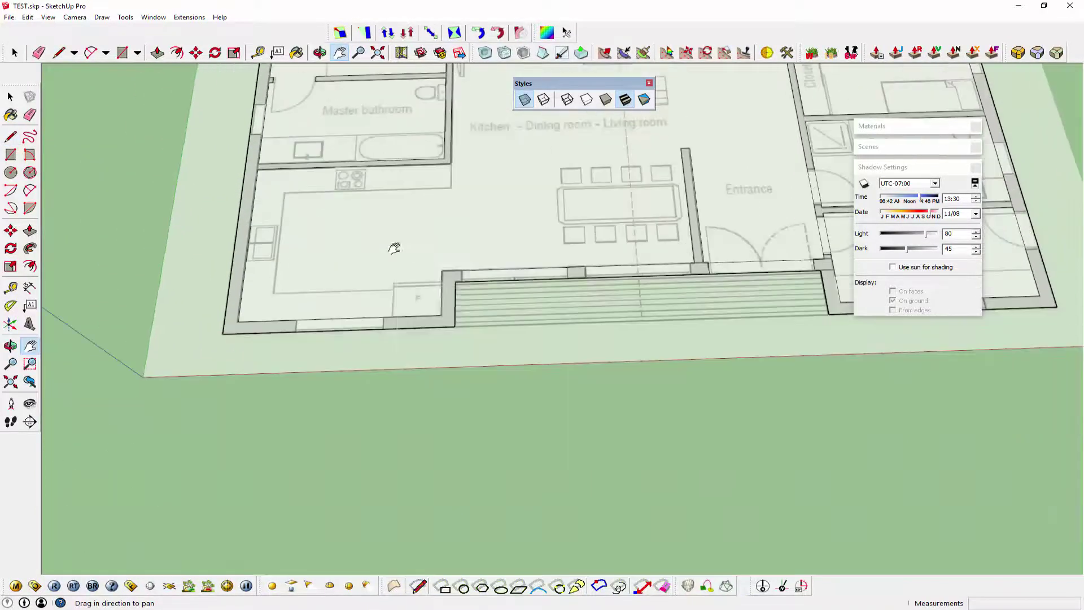
Start a rectangle over a wall window gap, briefly toggling X-ray off and back on.
scroll(412, 250, "up", 4)
key("l")
left_click(11, 154)
scroll(358, 336, "up", 2)
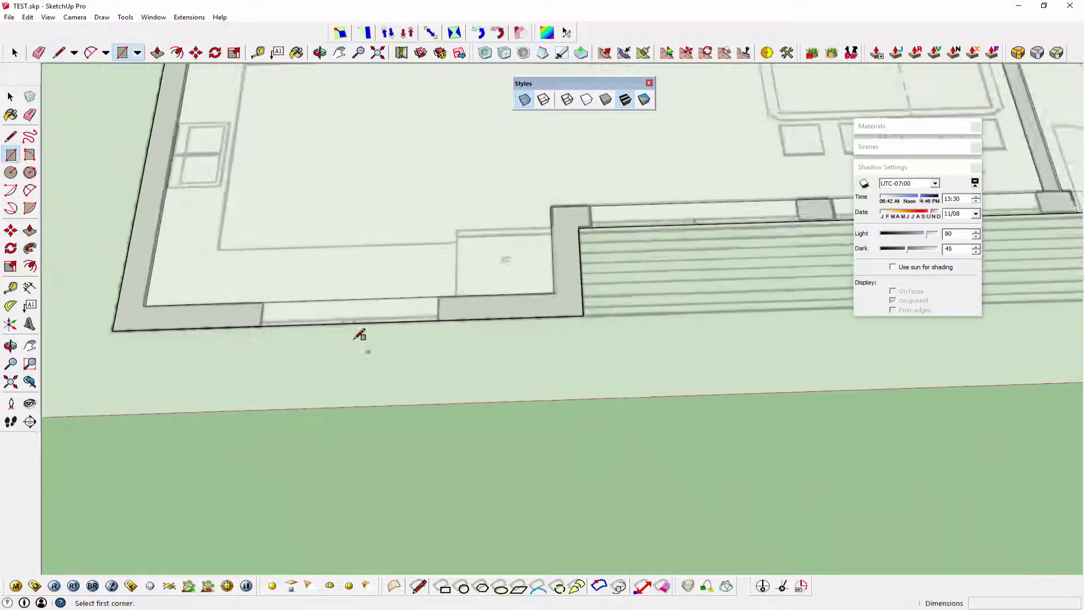
scroll(140, 197, "up", 2)
left_click(240, 300)
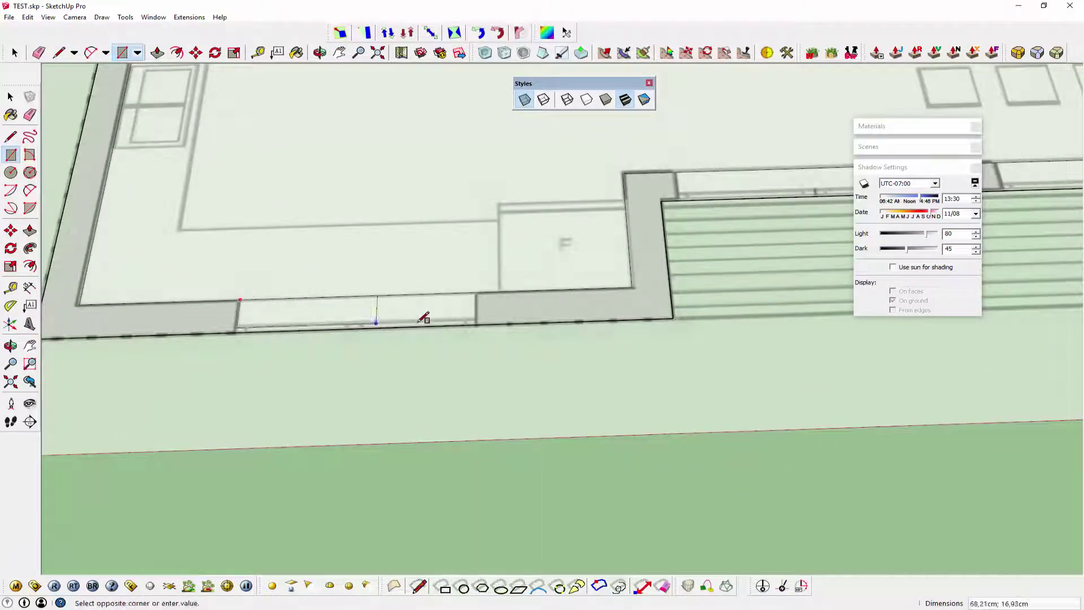
scroll(390, 335, "down", 2)
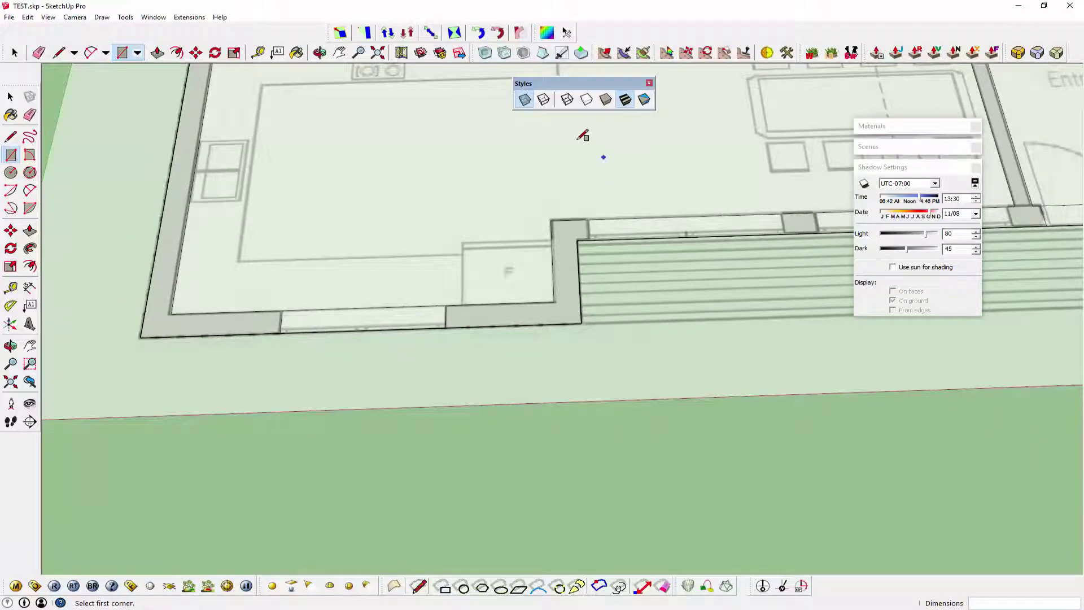
left_click(525, 100)
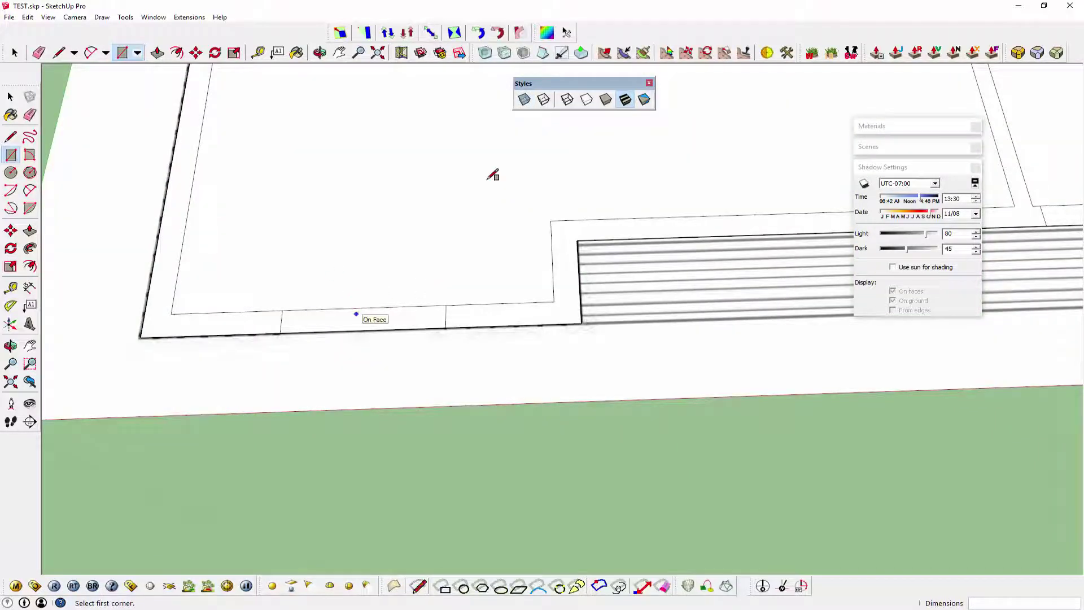
left_click(525, 100)
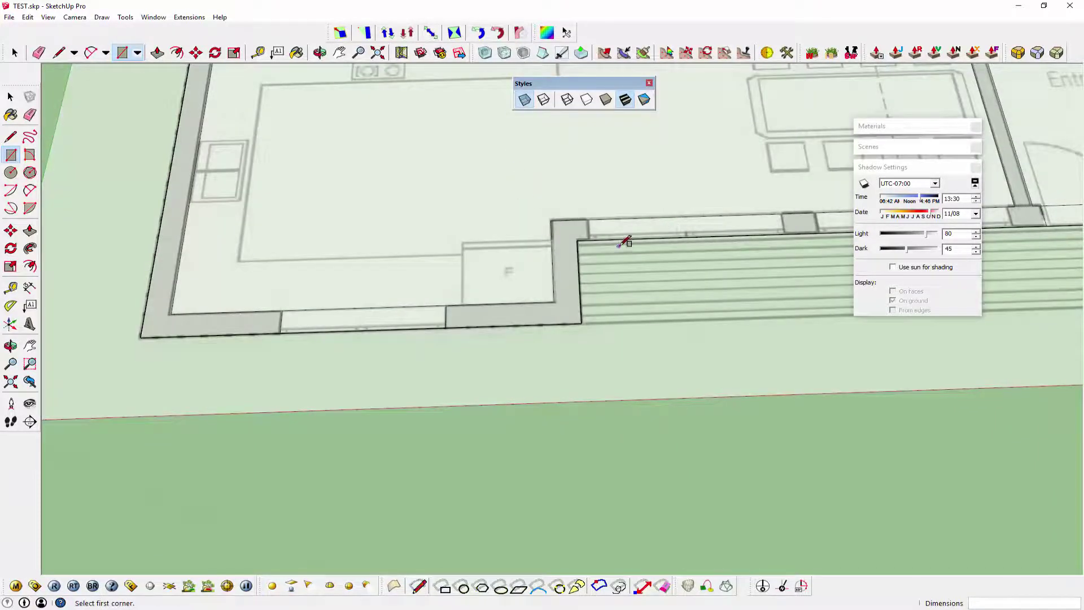
Pan past the patio wall and close the Utility room window gap with a rectangle.
middle_click_drag(625, 242, 374, 314, "shift")
right_click(438, 286)
key("Escape")
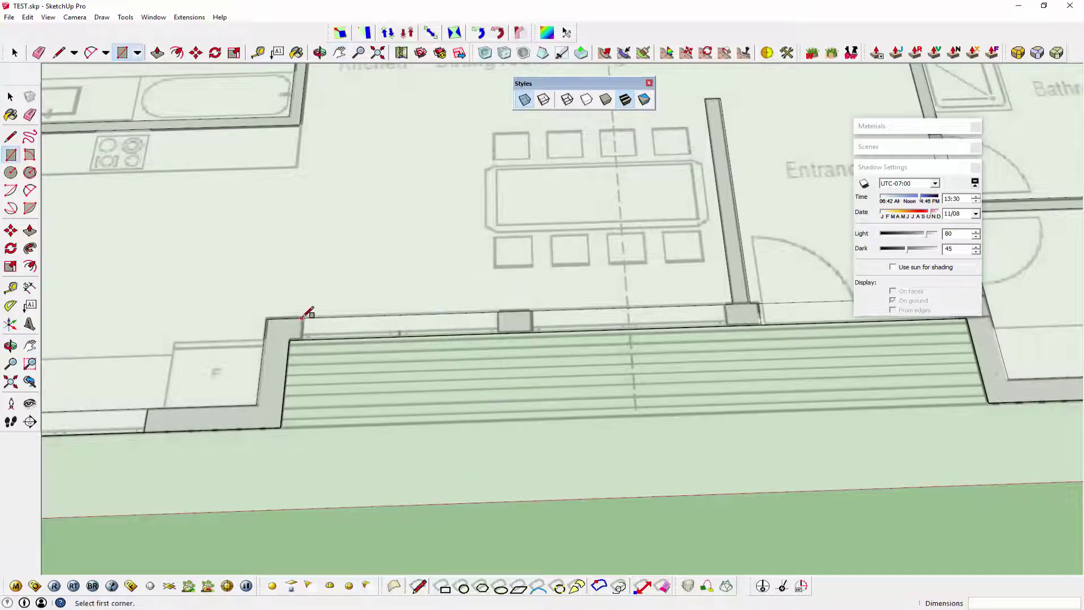
left_click(302, 318)
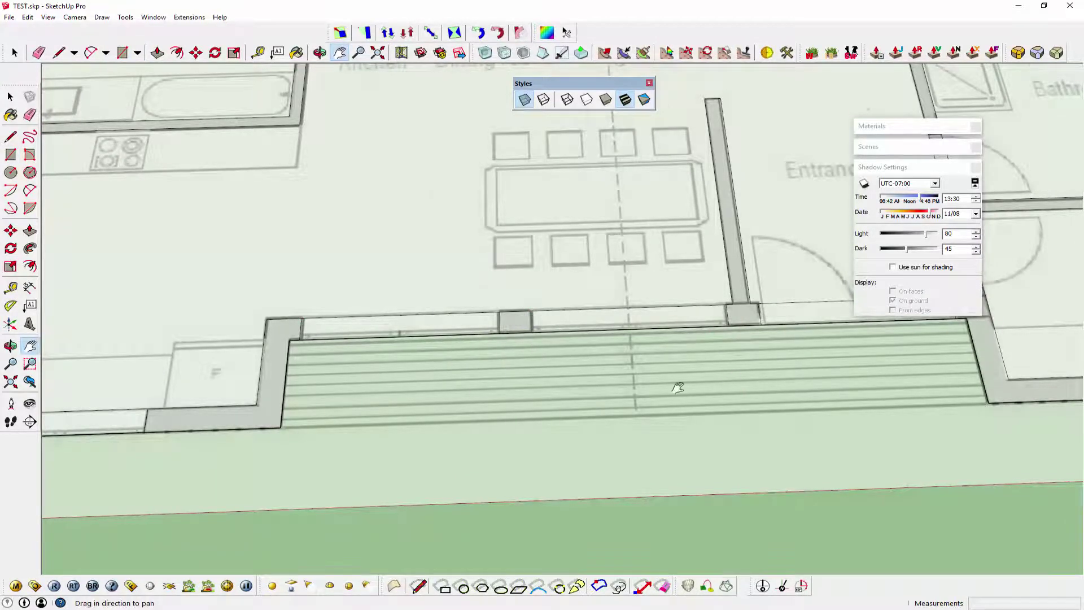
middle_click_drag(735, 319, 490, 352, "shift")
right_click(490, 352)
left_click(510, 359)
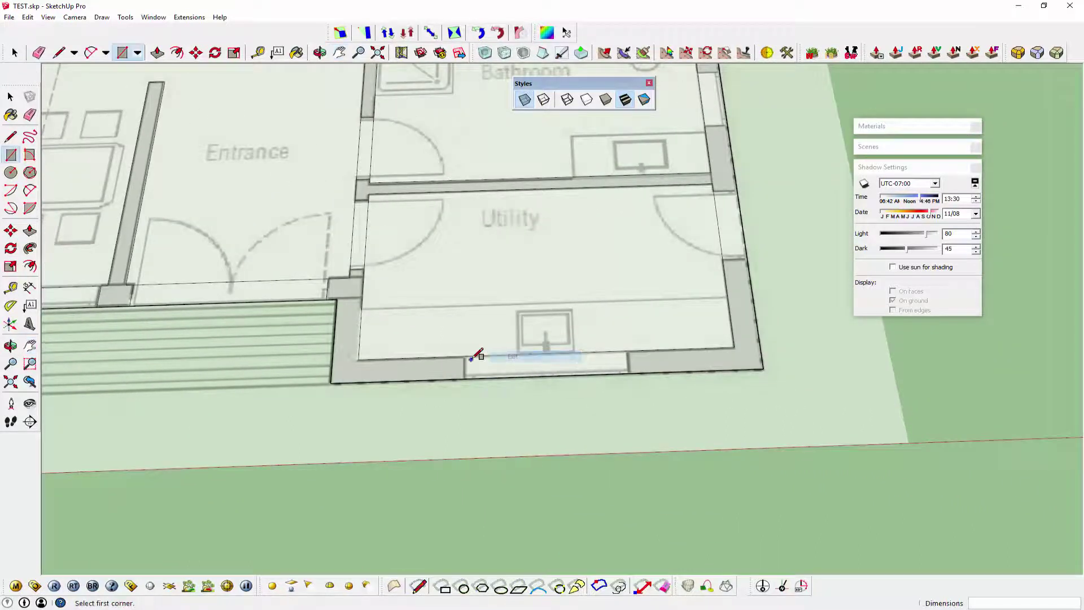
left_click(627, 372)
Draw a rectangle across the Utility side wall opening, then begin one at Bedroom 2's window.
middle_click_drag(681, 315, 625, 339, "shift")
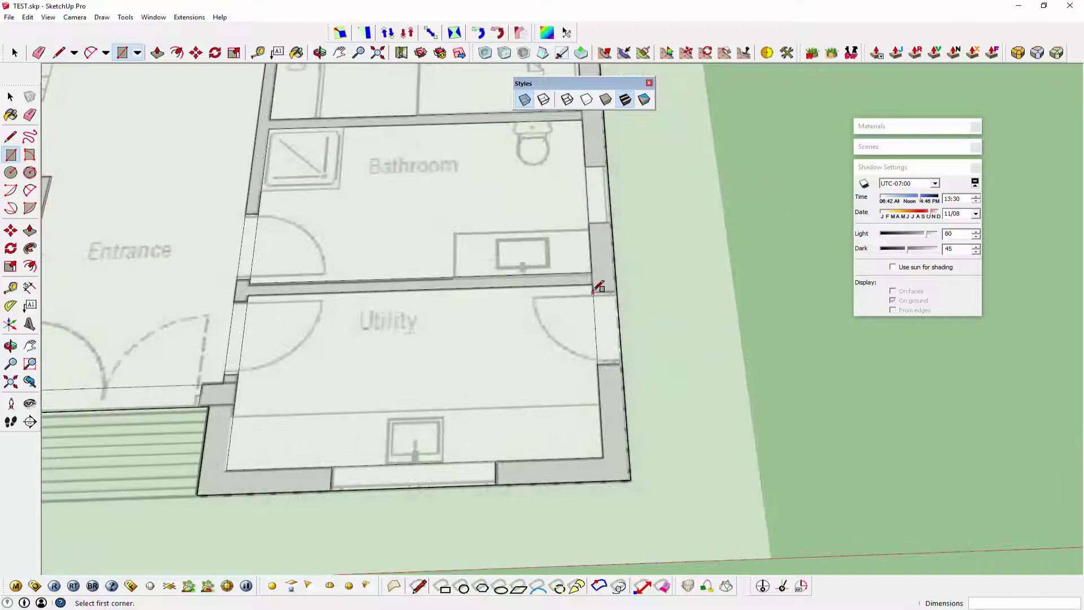
left_click(598, 288)
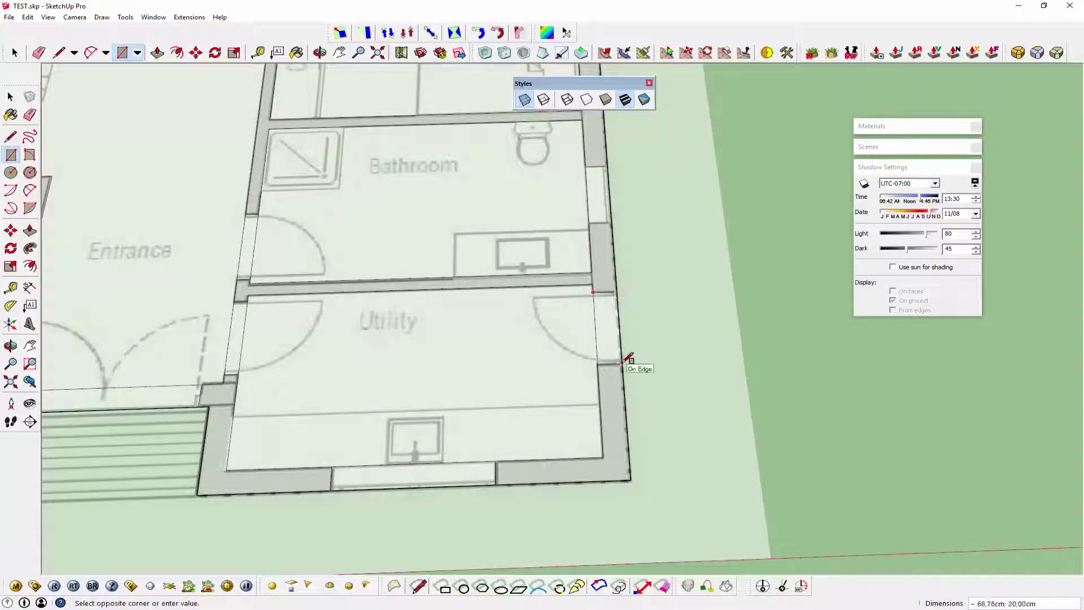
left_click(625, 364)
middle_click_drag(635, 289, 638, 373, "shift")
right_click(638, 374)
left_click(661, 376)
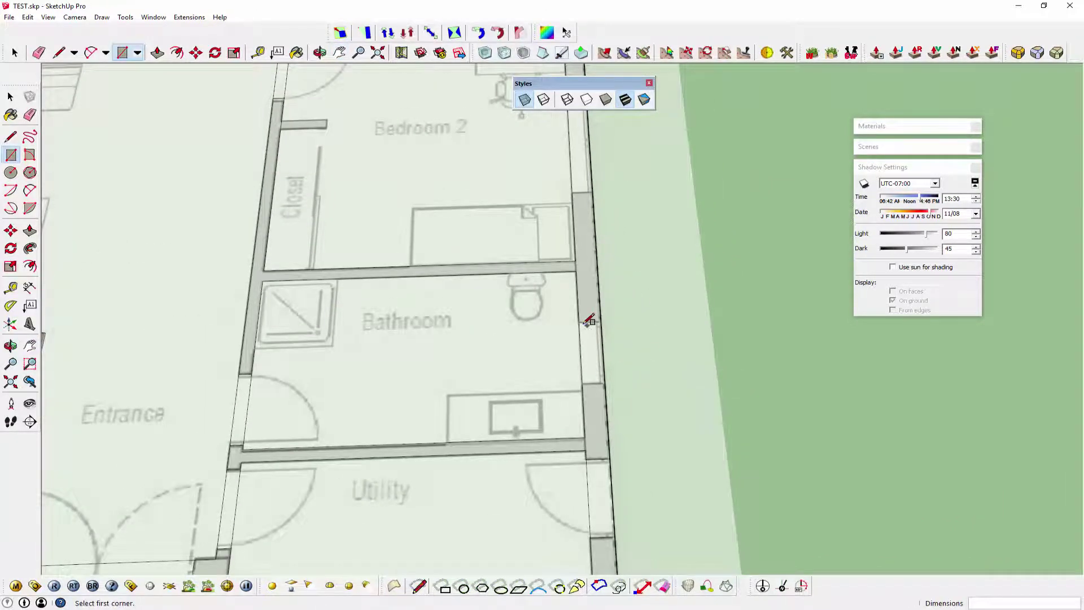
left_click(579, 322)
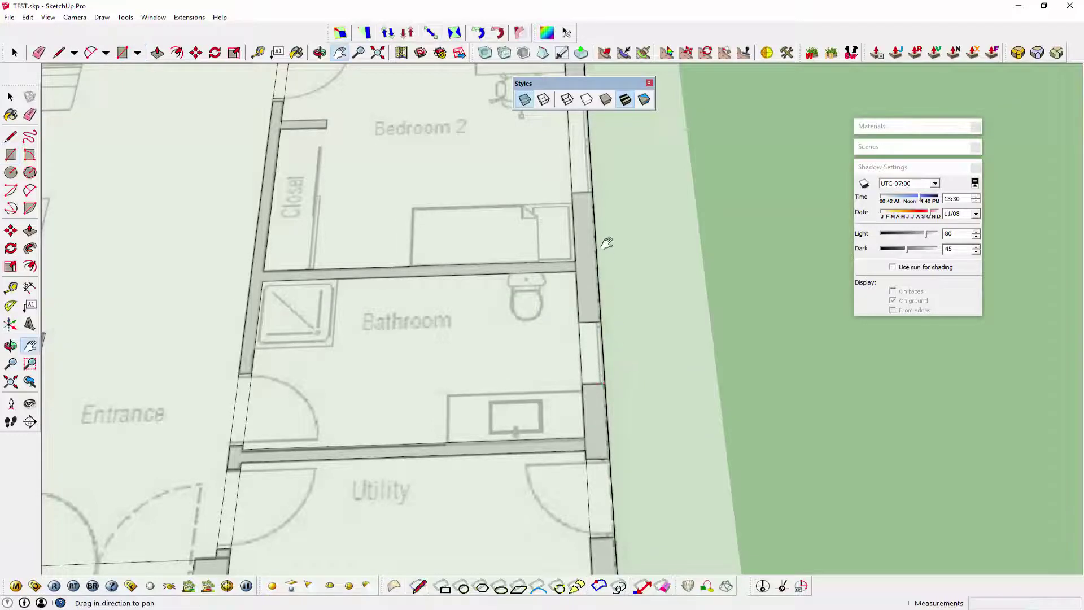
middle_click_drag(616, 118, 619, 310, "shift")
Pan up to Bedroom 3 and start a rectangle over its window opening.
right_click(619, 310)
left_click(644, 315)
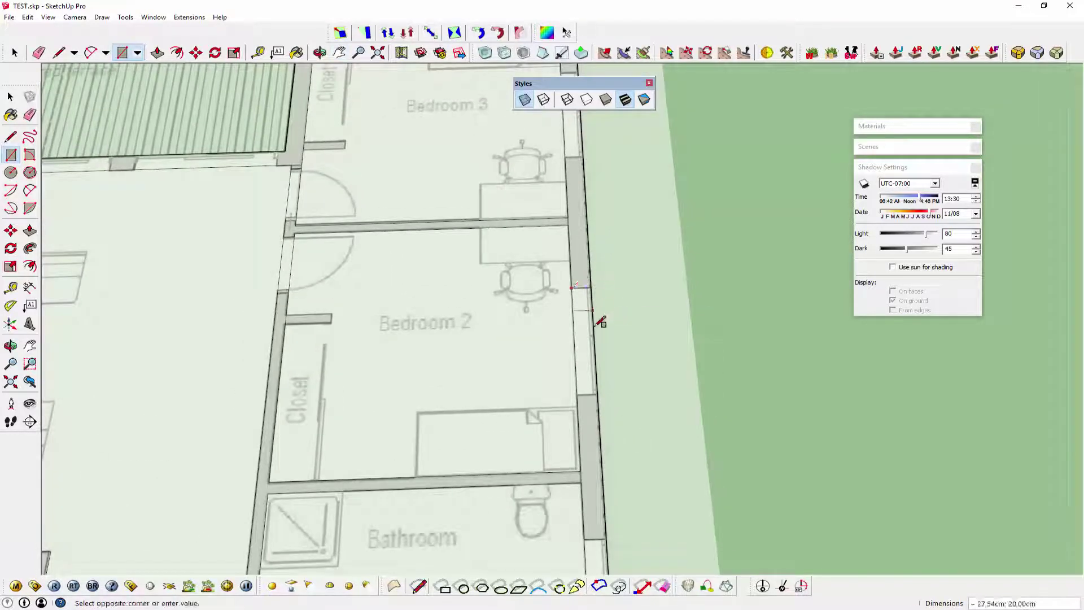
middle_click_drag(605, 382, 624, 430, "shift")
right_click(638, 326)
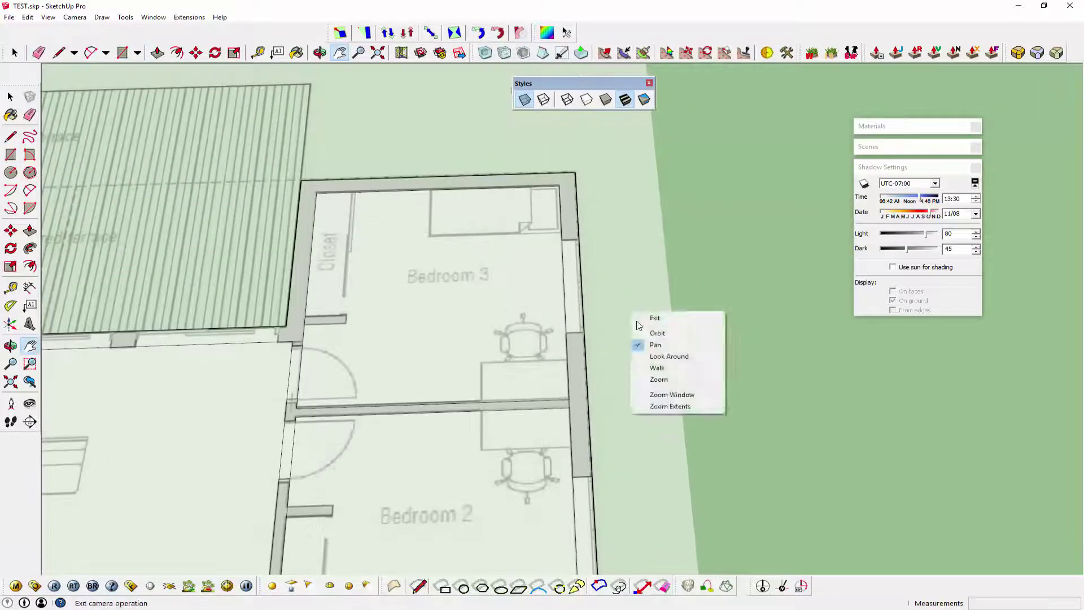
left_click(638, 323)
left_click(568, 236)
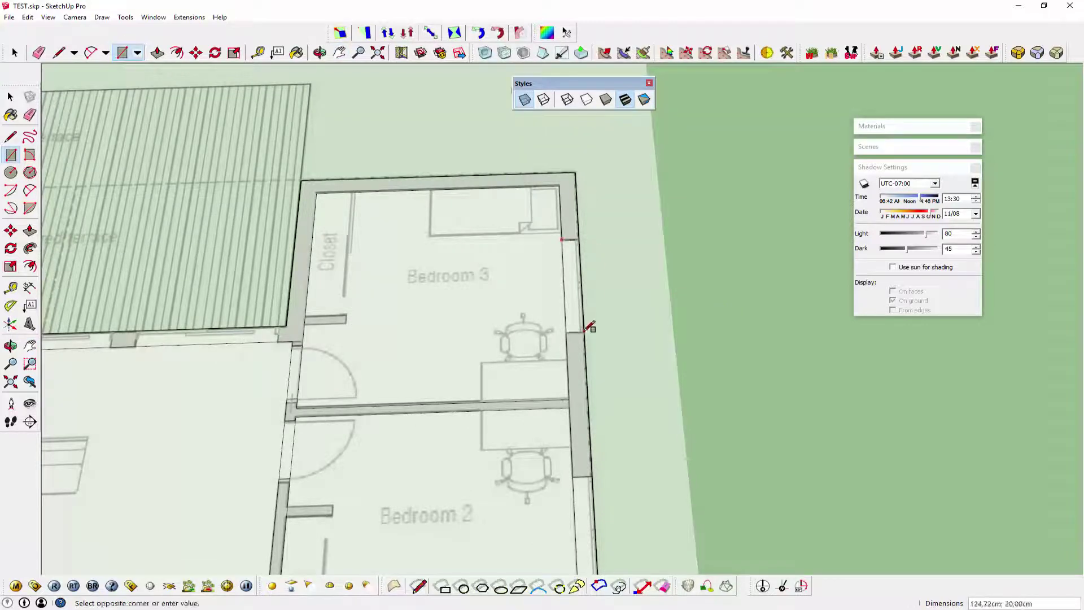
Zoom toward the closet wall and start a rectangle over its opening.
middle_click_drag(455, 329, 565, 312, "shift")
scroll(564, 313, "up", 2)
scroll(617, 242, "up", 3)
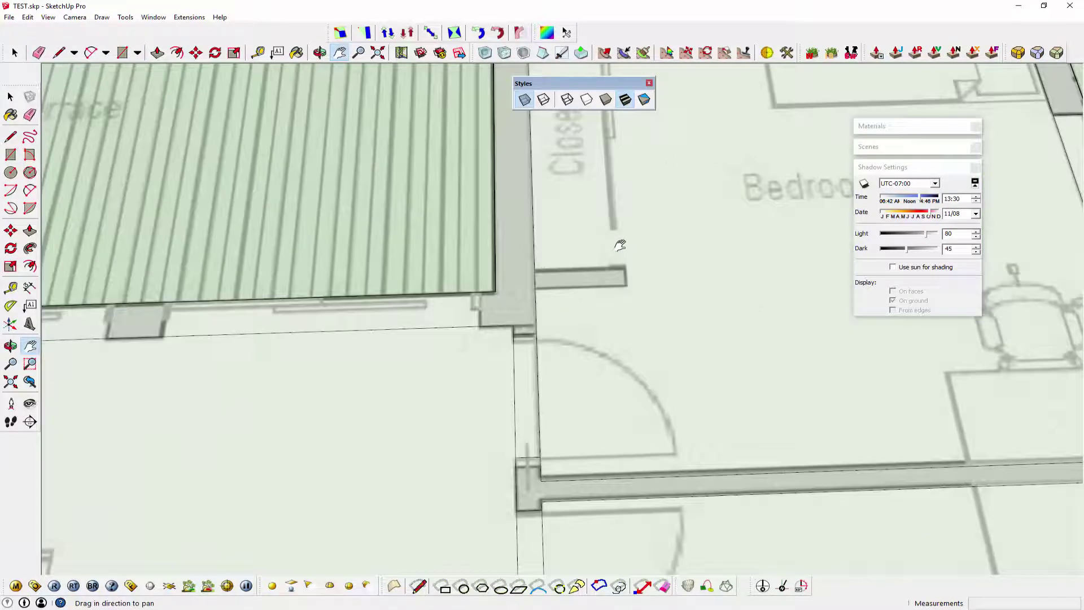
right_click(620, 248)
left_click(633, 252)
left_click(535, 271)
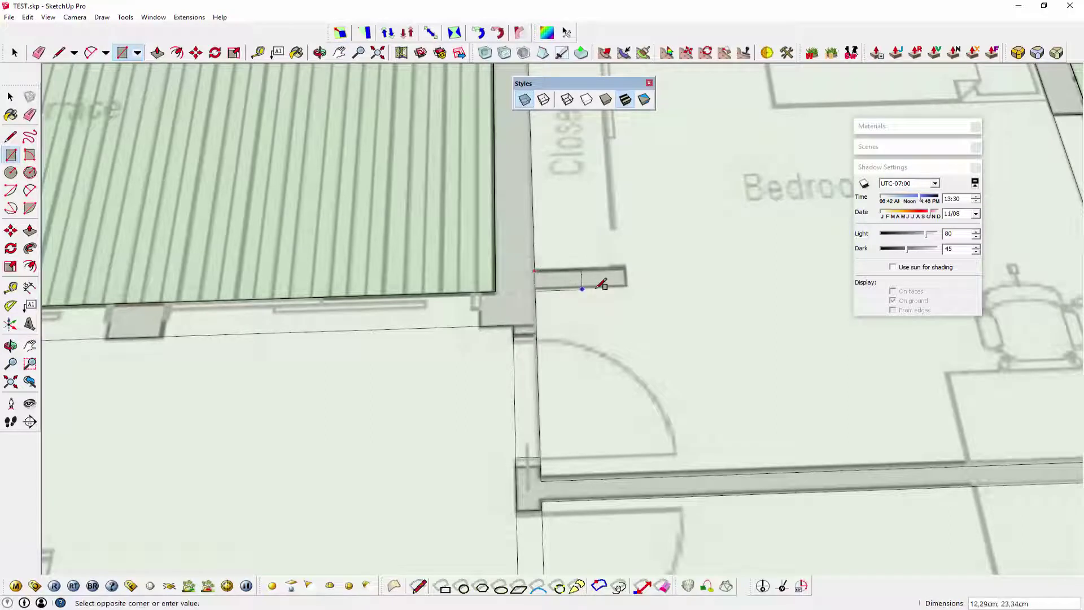
Recentre the plan and draw rectangles over the master bedroom and master closet windows.
scroll(637, 312, "down", 3)
scroll(615, 271, "down", 3)
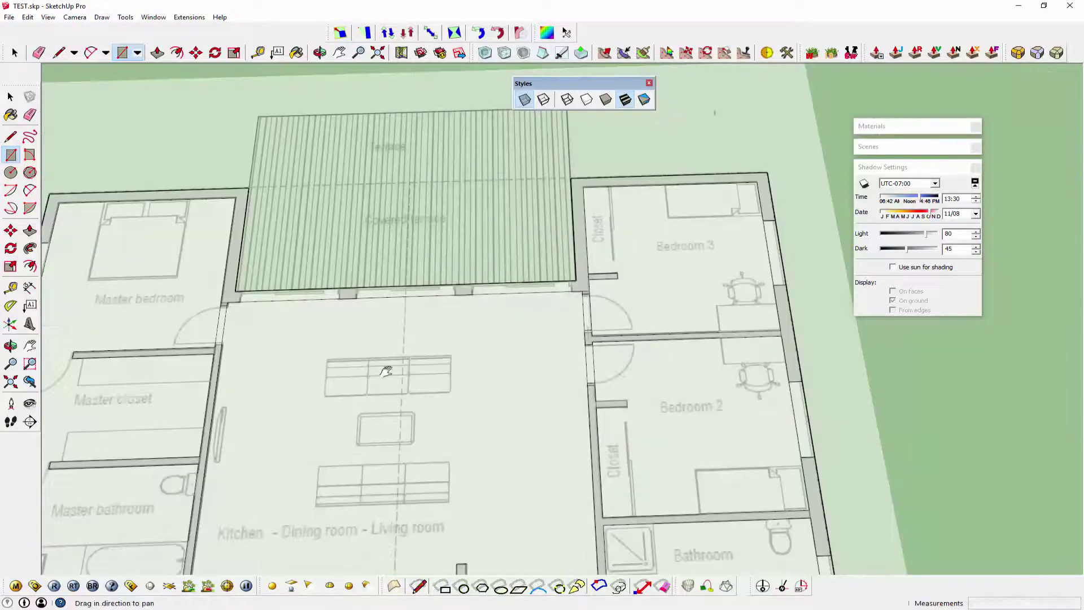
middle_click_drag(387, 367, 541, 289, "shift")
middle_click_drag(592, 396, 410, 383, "shift")
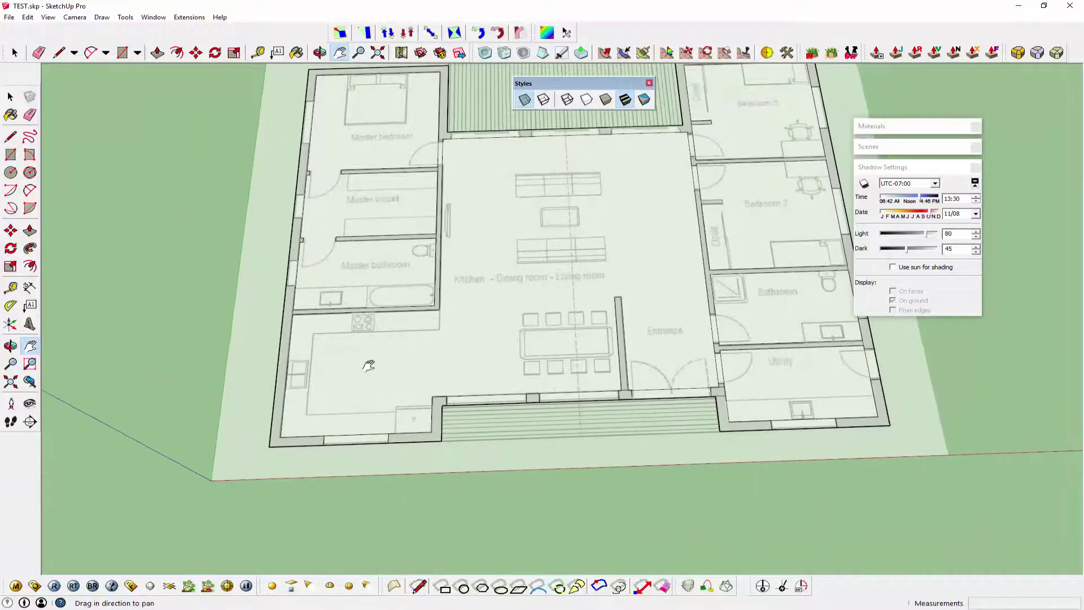
scroll(298, 363, "up", 2)
scroll(404, 187, "up", 4)
key("r")
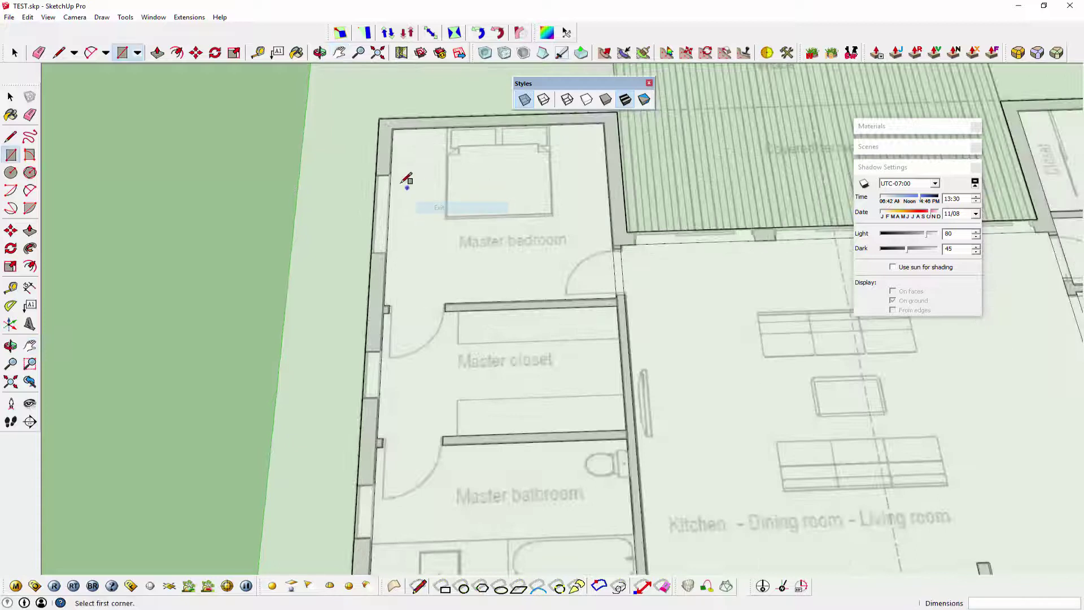
left_click(387, 252)
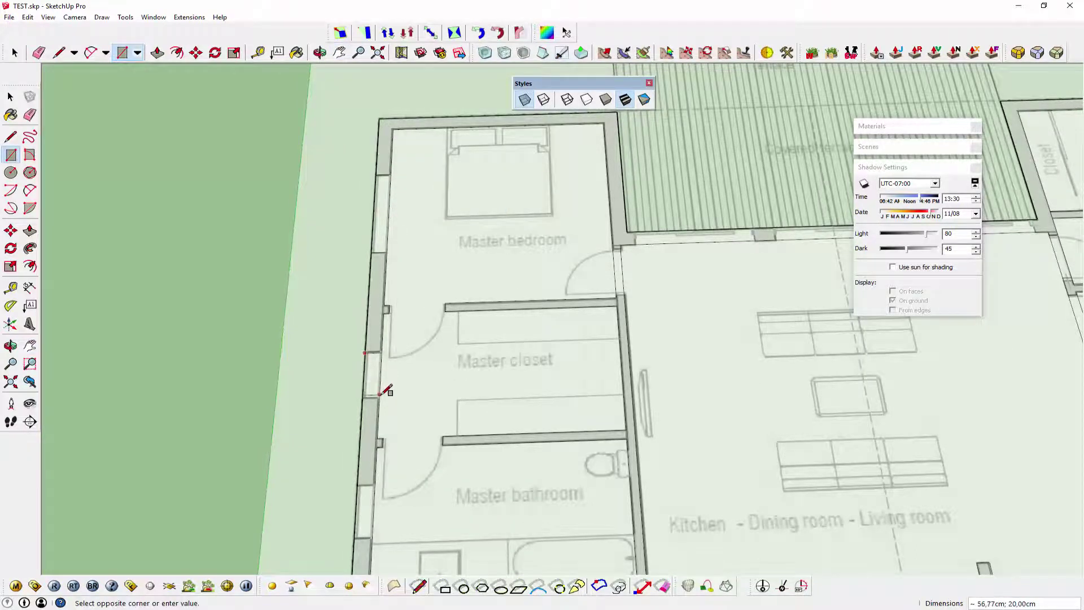
left_click(388, 384)
Pan toward the master bathroom and return to the Rectangle tool.
key("h")
left_click_drag(380, 388, 433, 258)
right_click(434, 262)
key("Return")
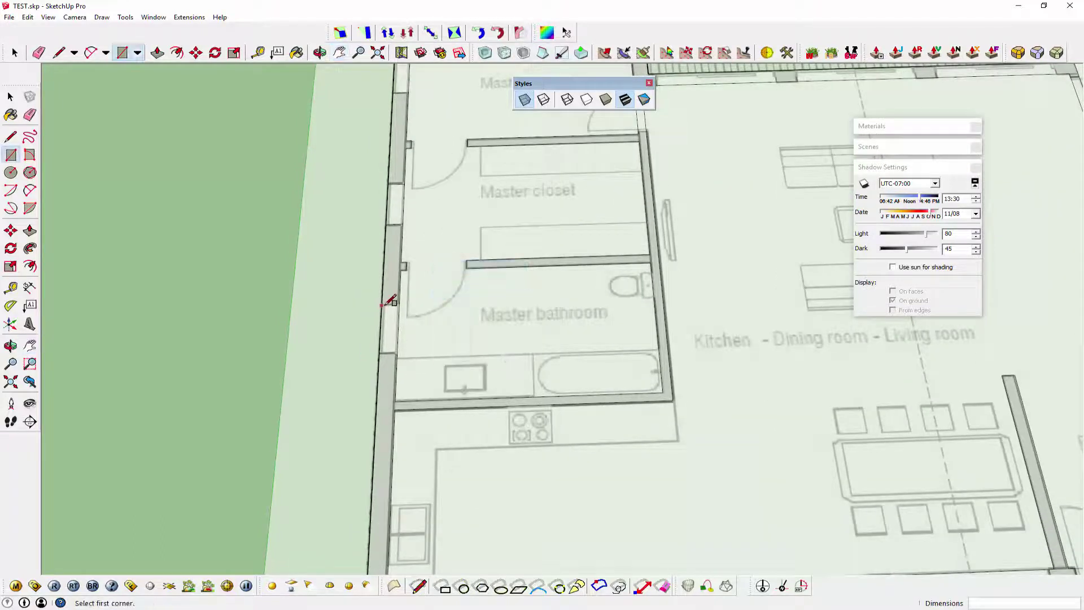
scroll(404, 345, "down", 5)
Turn X-ray off so faces show solid white, and shift the plan down-left.
scroll(334, 243, "down", 1)
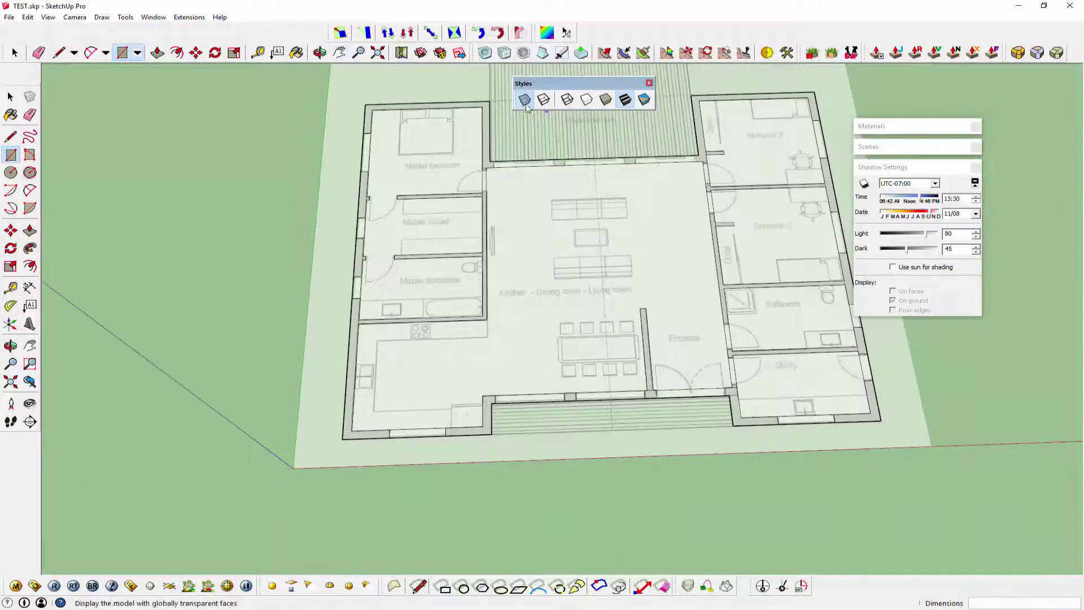
left_click(525, 100)
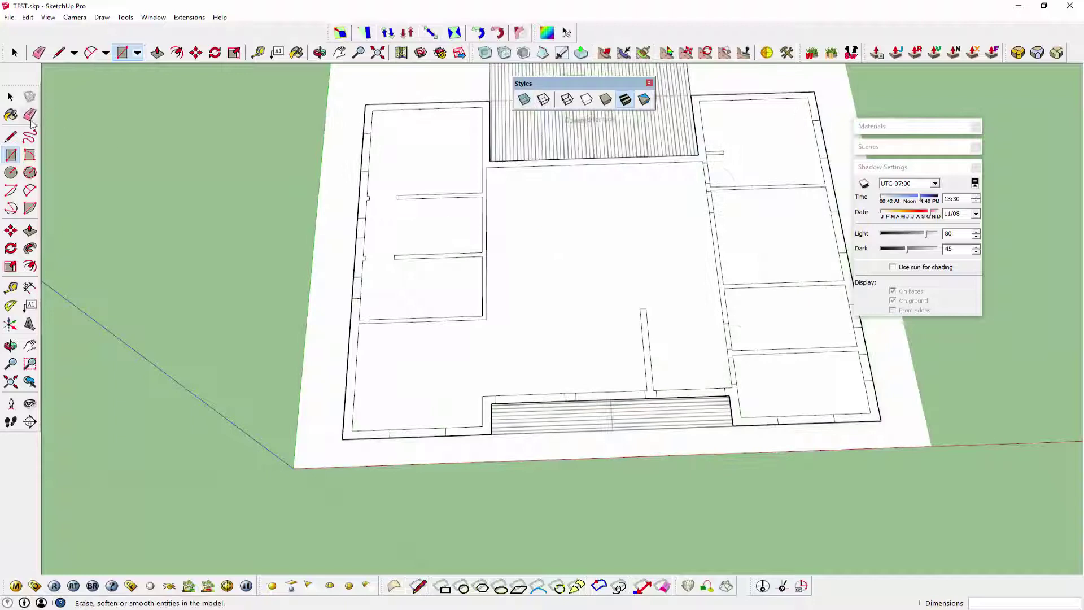
left_click(32, 344)
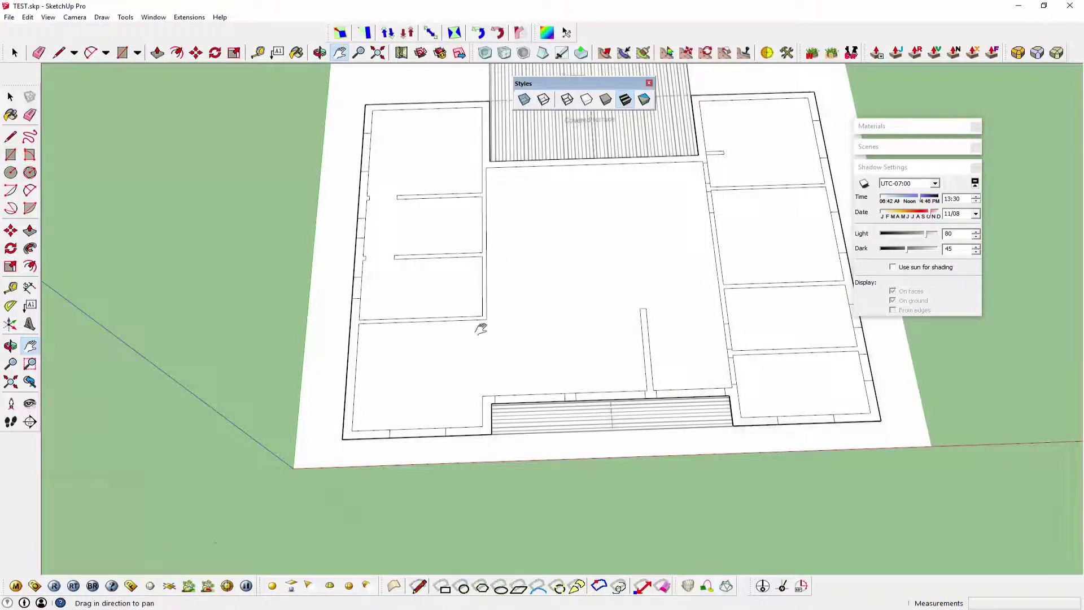
left_click_drag(481, 329, 319, 293)
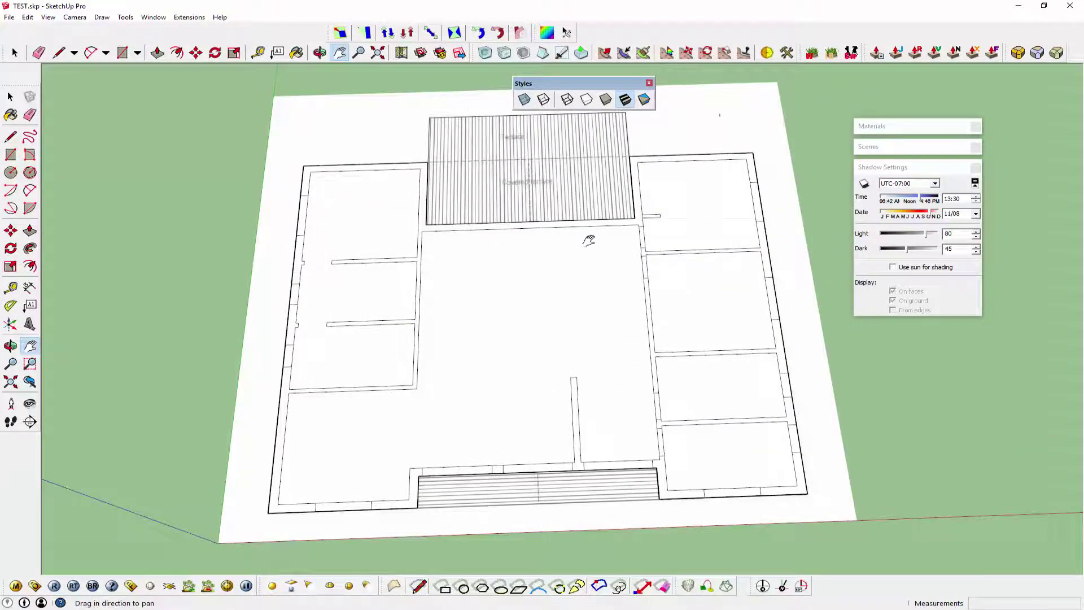
Try a Push/Pull raise on the left-hand walls, then cancel it with Esc.
left_click(29, 230)
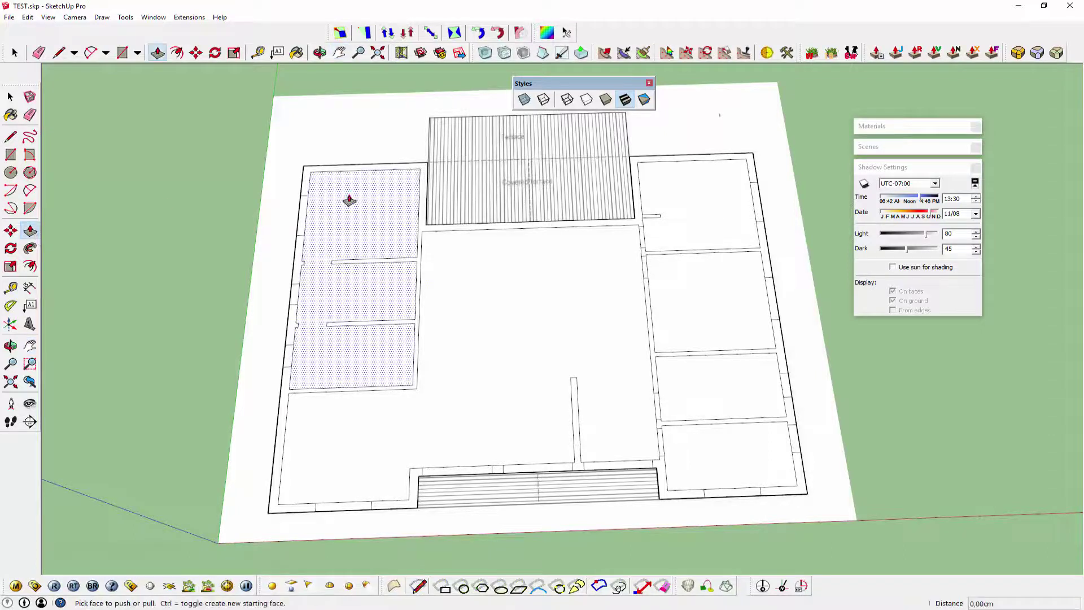
left_click(316, 174)
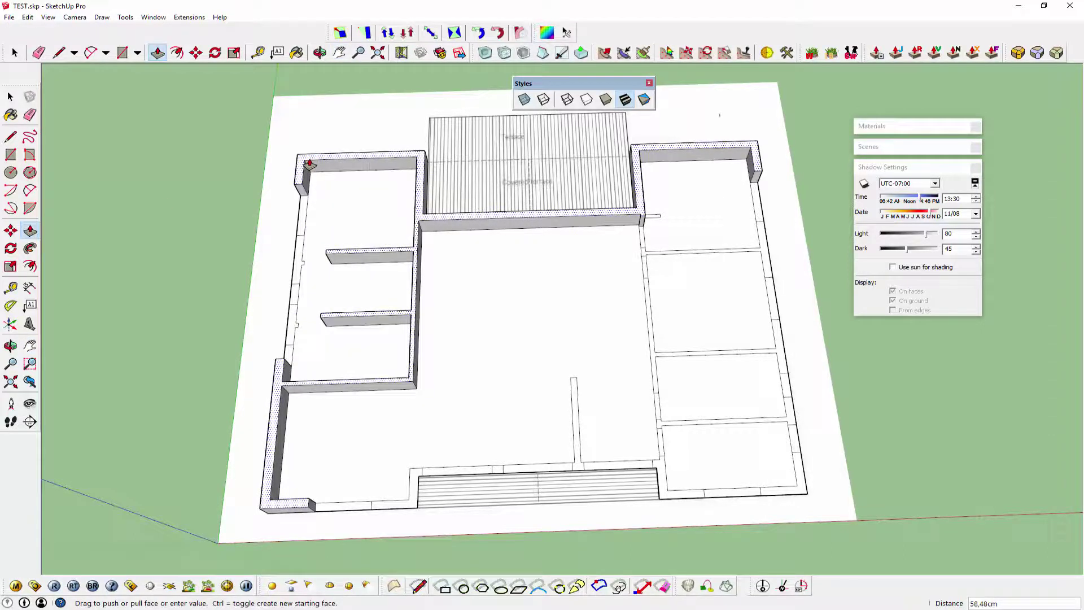
key("Escape")
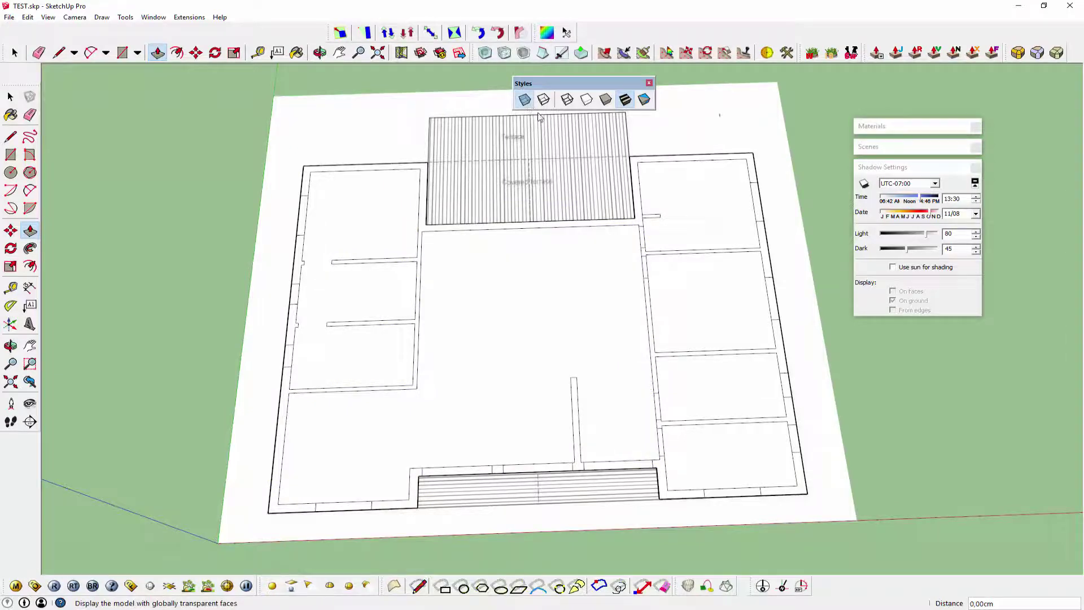
Turn X-ray on and draw a rectangle along the first covered-terrace wall opening.
left_click(524, 99)
scroll(481, 181, "up", 3)
scroll(506, 279, "up", 2)
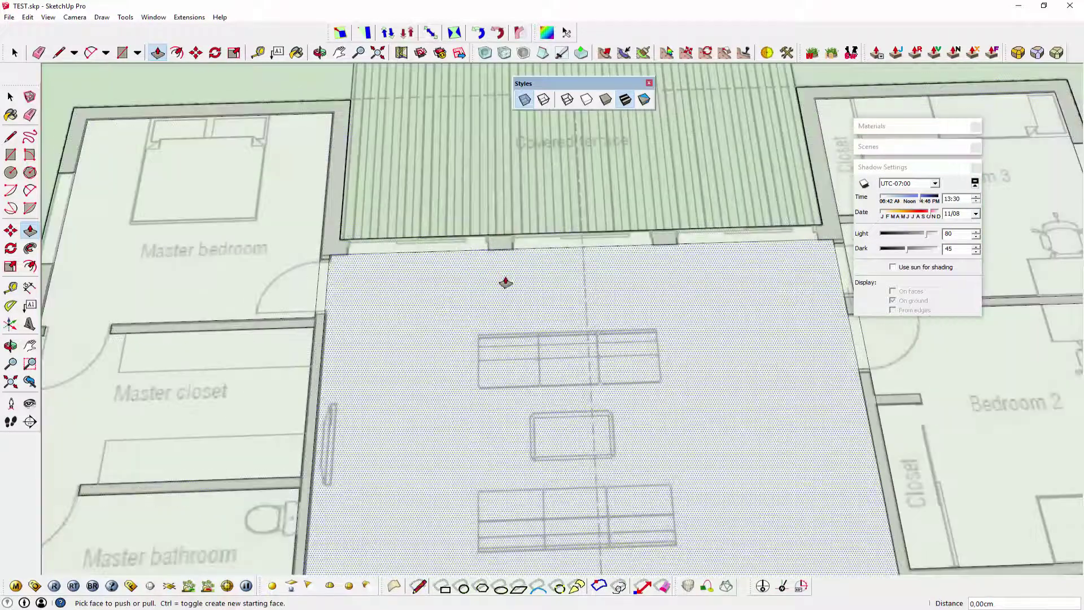
left_click(11, 154)
scroll(310, 227, "up", 2)
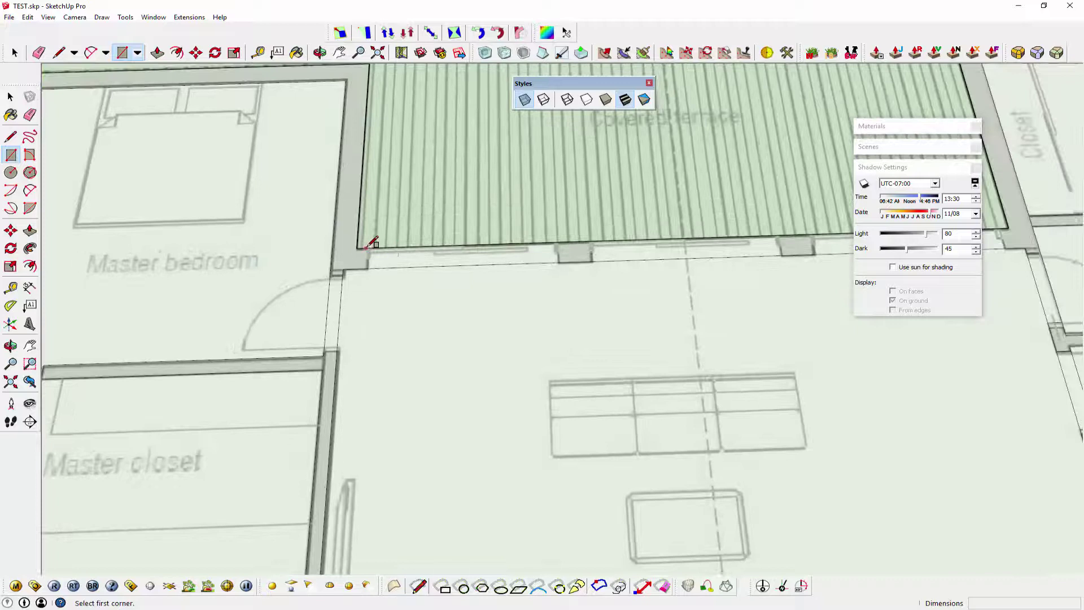
left_click(367, 248)
left_click(559, 259)
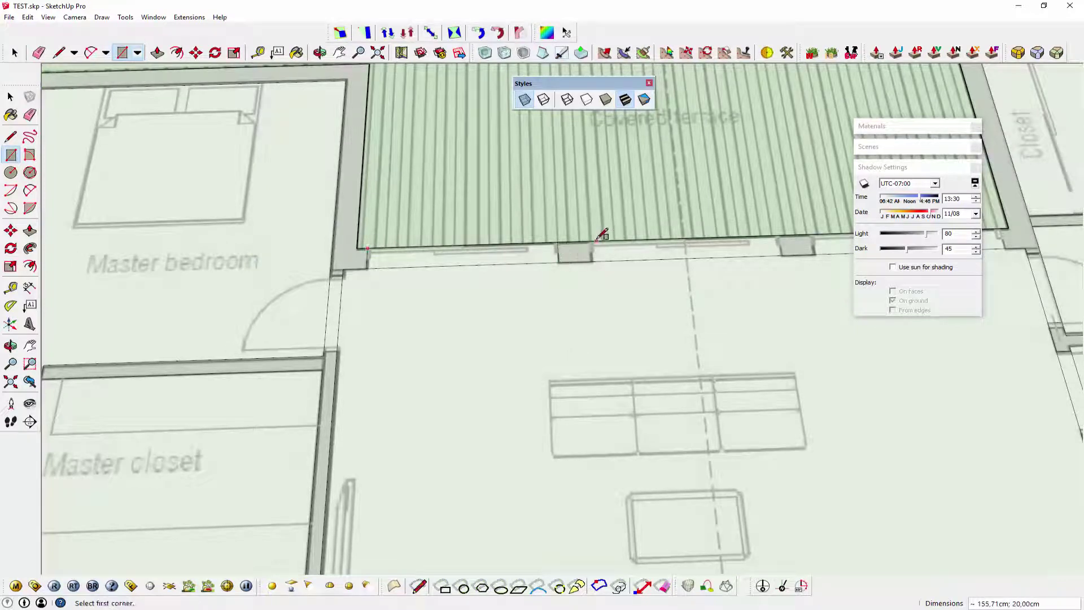
Mark the next terrace wall openings toward its right end, then turn X-ray off.
left_click(592, 242)
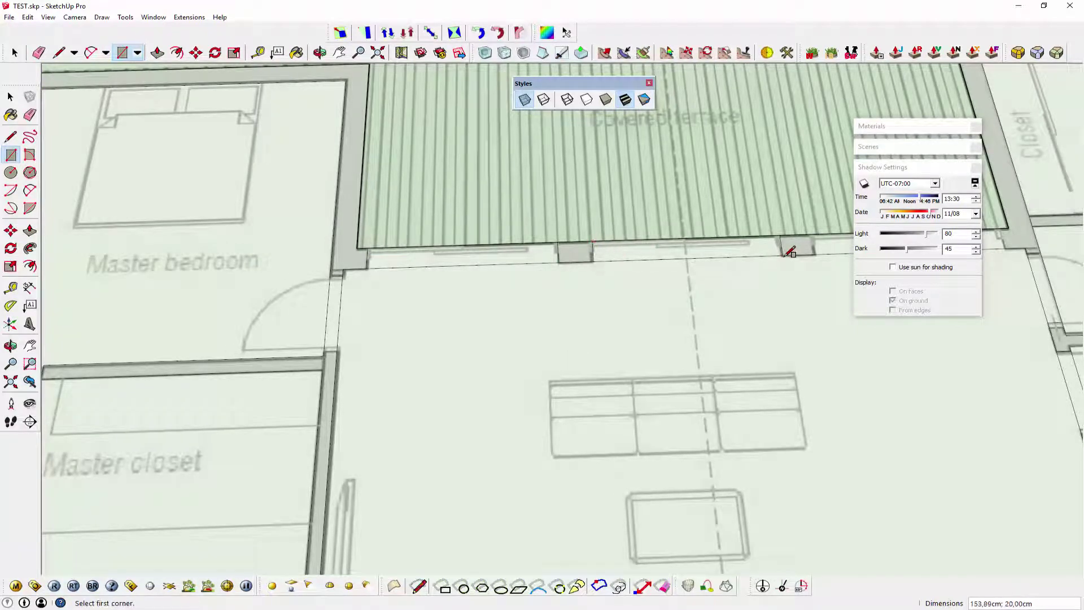
middle_click_drag(772, 280, 368, 288, "shift")
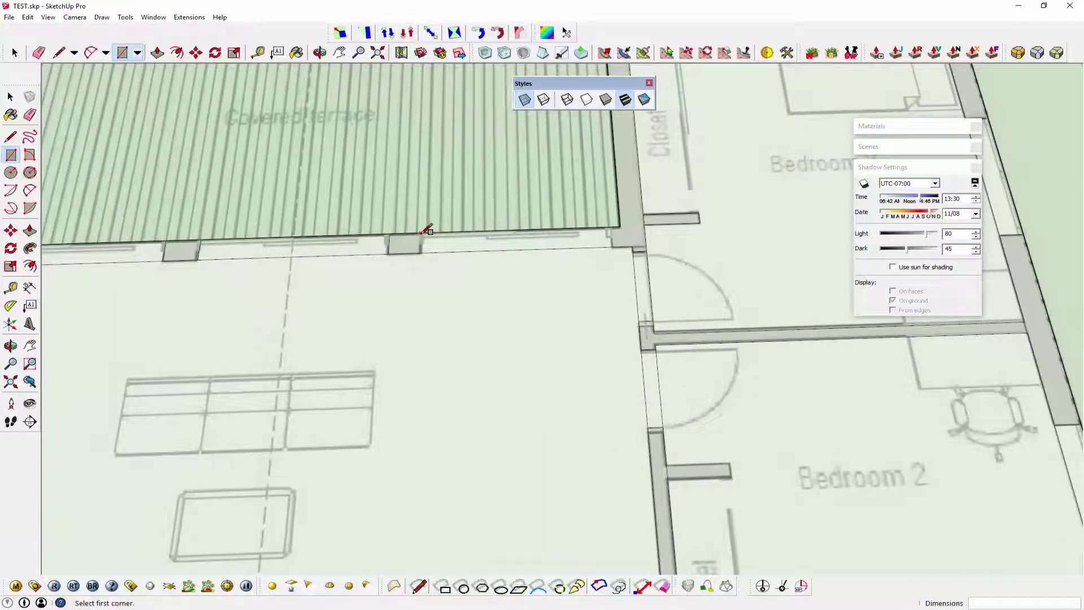
left_click(419, 232)
left_click(617, 247)
scroll(619, 260, "down", 4)
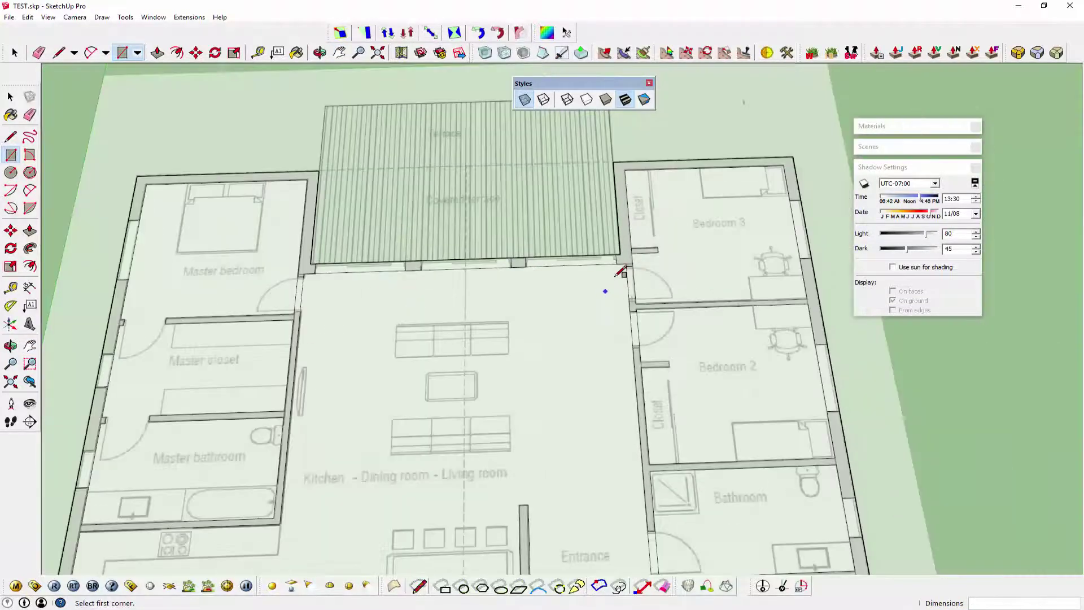
scroll(662, 275, "down", 2)
scroll(711, 289, "down", 2)
left_click(524, 100)
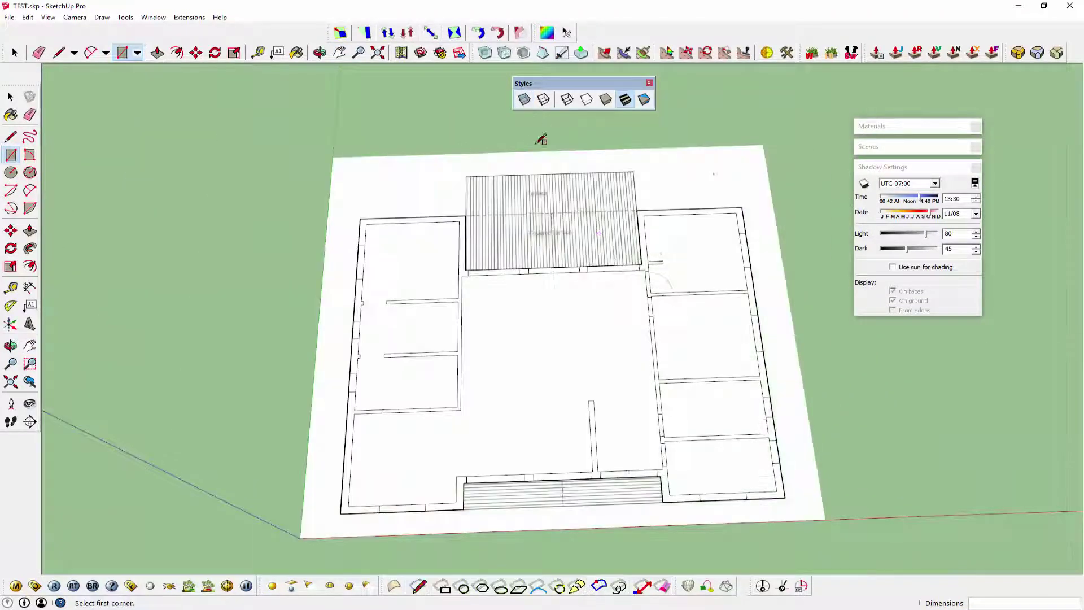
Push/pull the left outer wall section beside the master bedroom up to 189,87 cm.
mouse_move(803, 280)
middle_mouse_down()
mouse_move(770, 242)
mouse_move(794, 201)
mouse_move(813, 226)
middle_mouse_up()
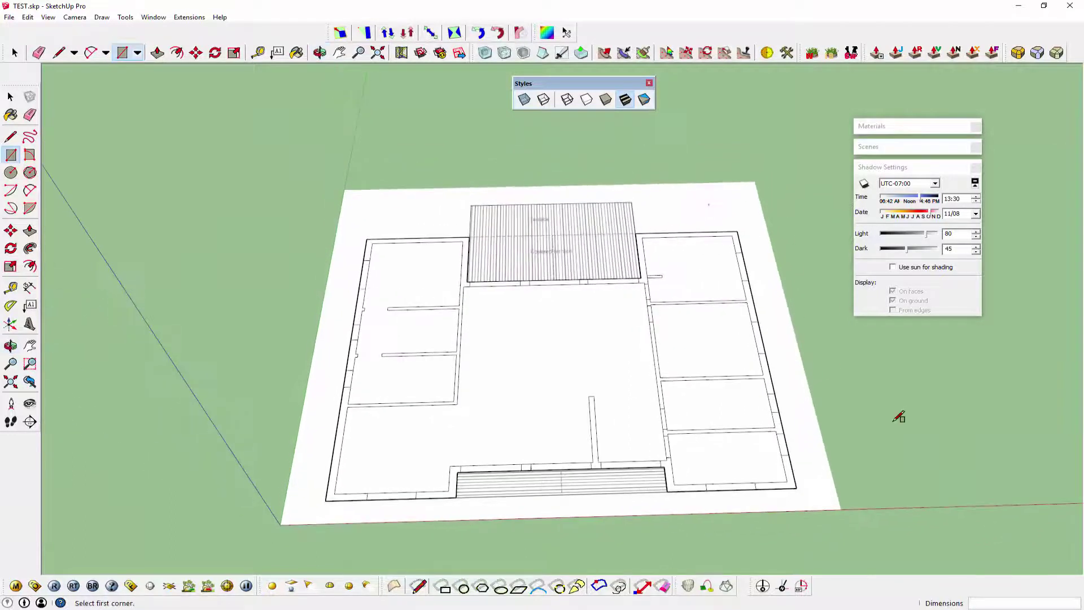
left_click(30, 231)
left_click_drag(356, 311, 343, 274)
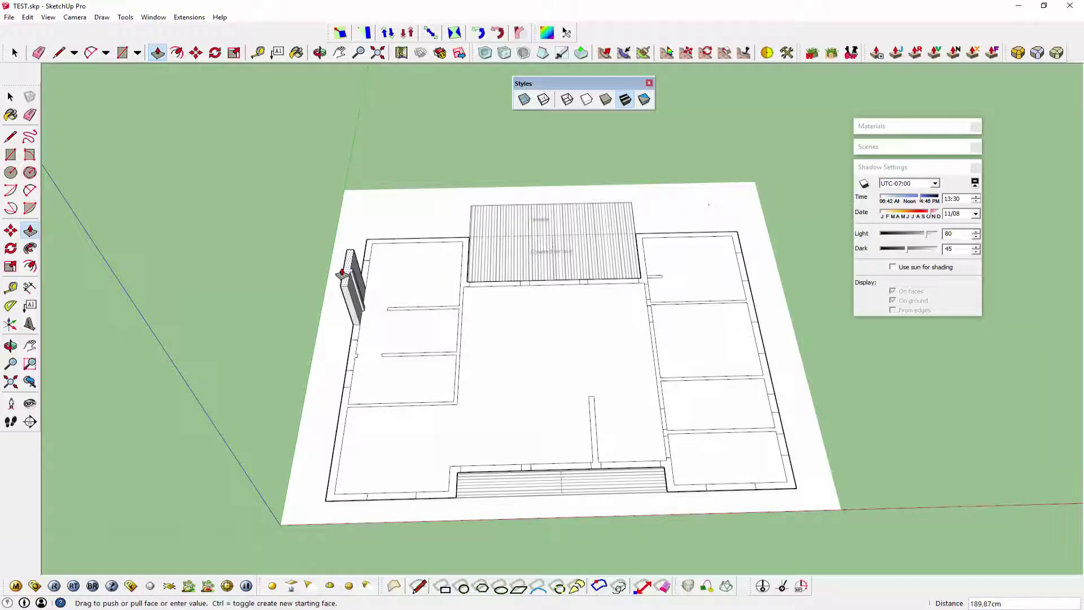
left_click(342, 274)
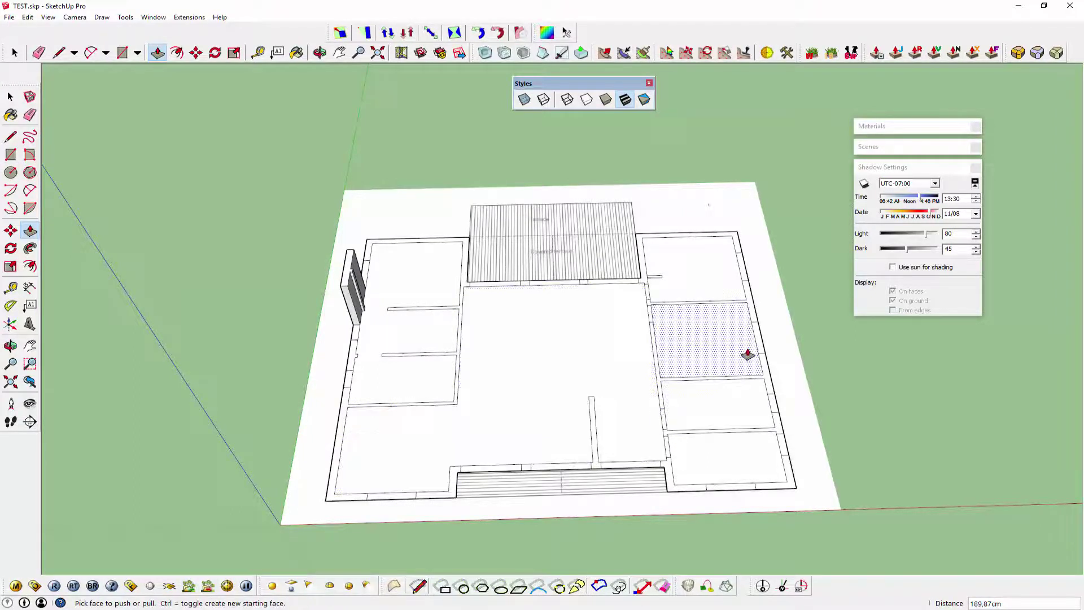